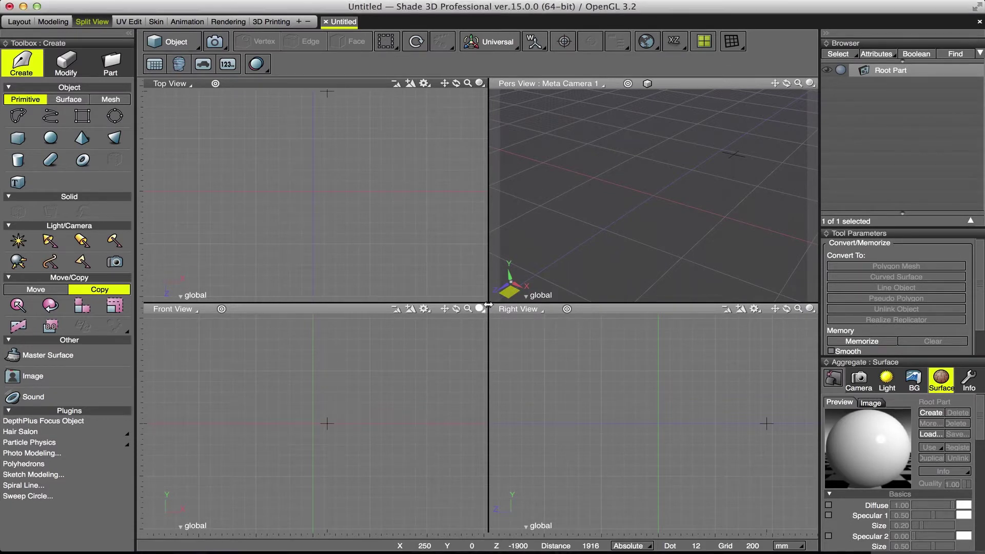
Enlarge the Front and Right views and switch to the Open Line tool.
{"action": "left_click_drag", "start_coordinate": [488, 303], "coordinate": [490, 244]}
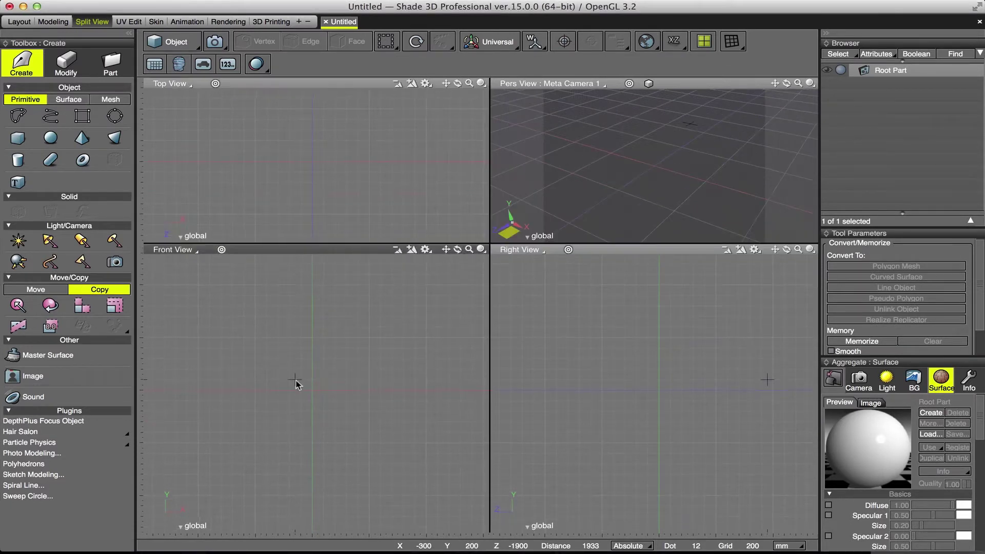
{"action": "left_click", "coordinate": [50, 116]}
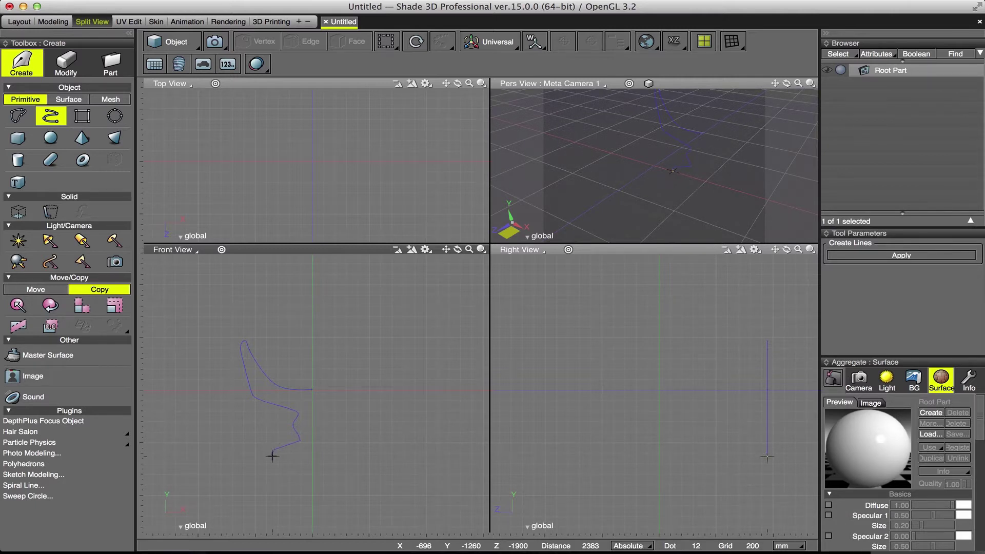
Finish the cup's profile line in Front View and revolve it into a goblet-shaped solid.
{"action": "double_click", "coordinate": [312, 455]}
{"action": "left_click", "coordinate": [50, 211]}
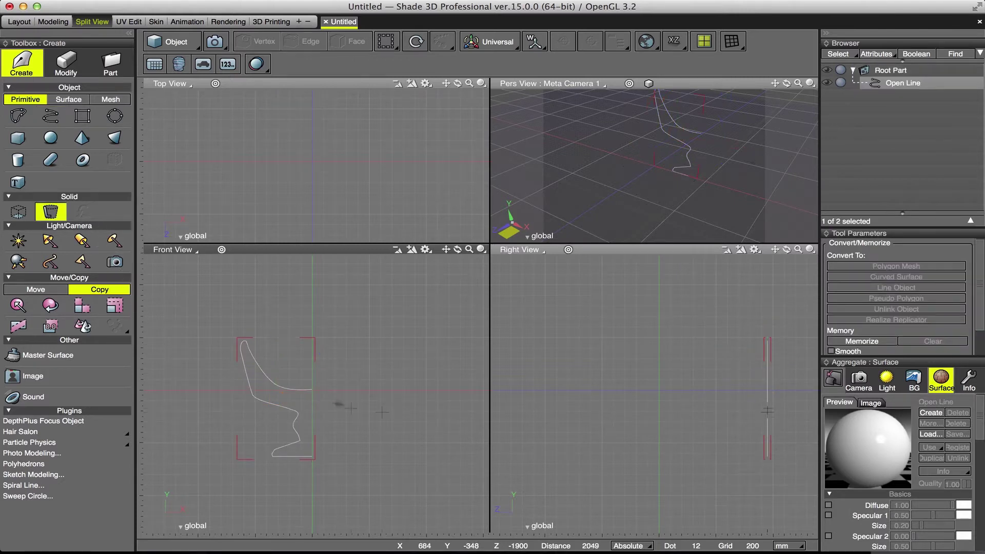
{"action": "left_click_drag", "start_coordinate": [312, 390], "coordinate": [312, 313]}
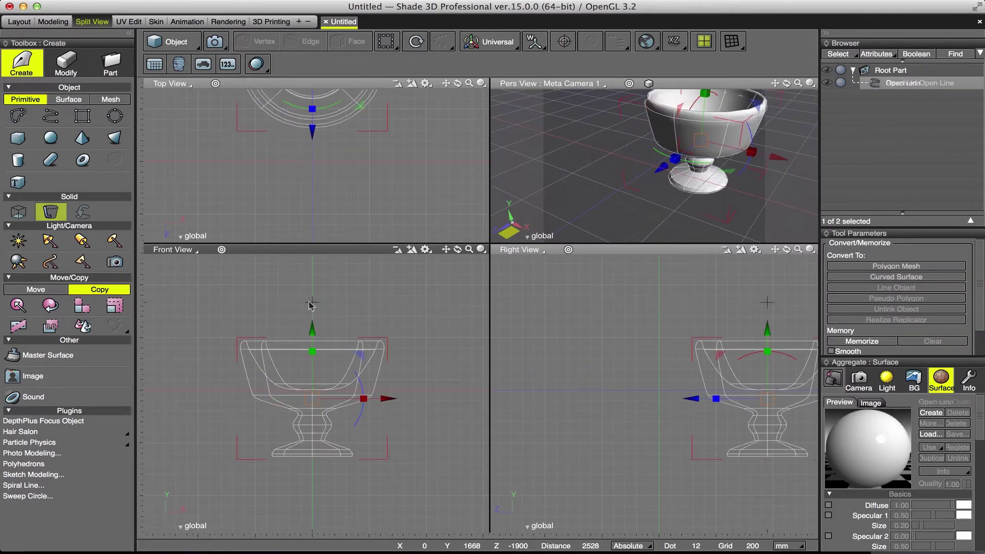
{"action": "left_click_drag", "start_coordinate": [488, 243], "coordinate": [483, 265]}
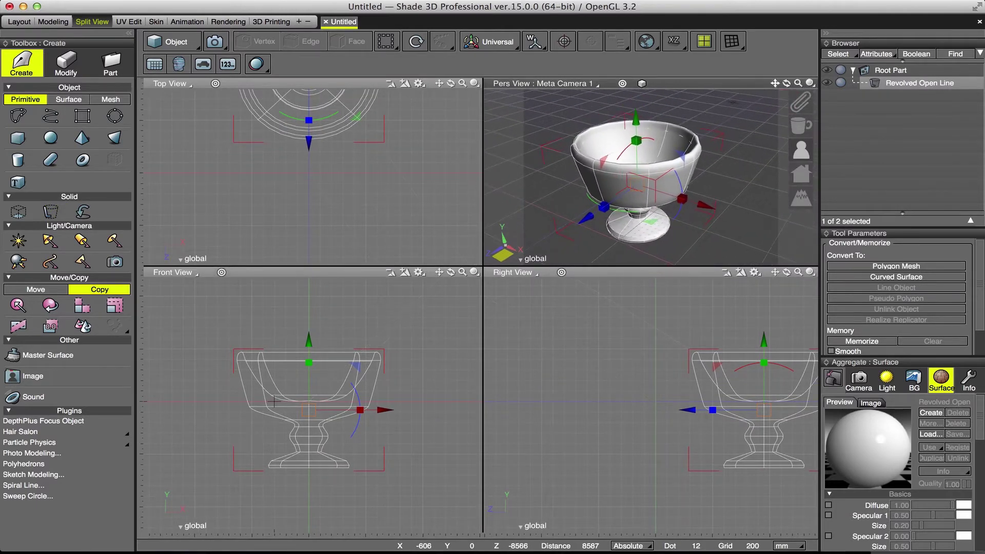
{"action": "double_click", "coordinate": [919, 83]}
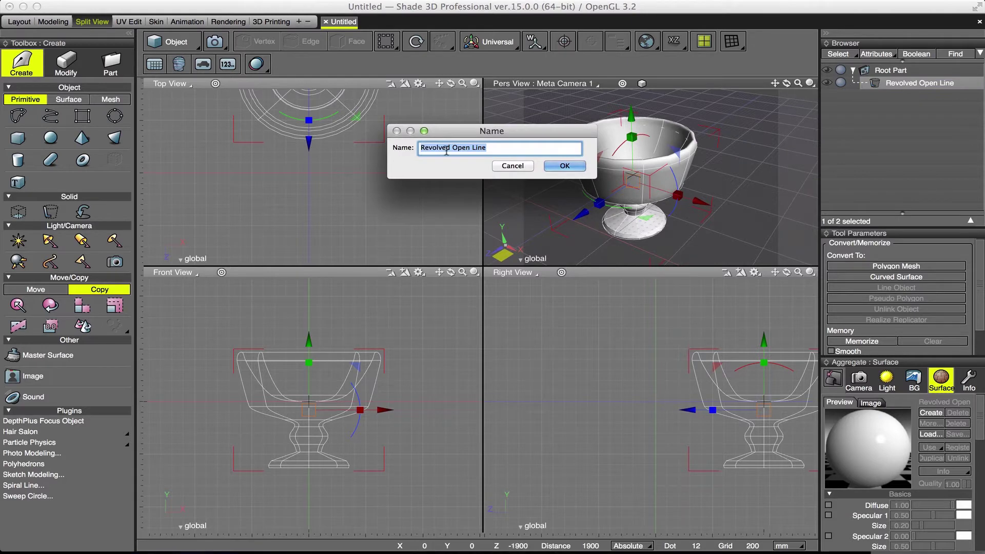
Rename the revolved cup to '<<Revolved Open Line'.
{"action": "left_click", "coordinate": [421, 149]}
{"action": "type", "text": "<<"}
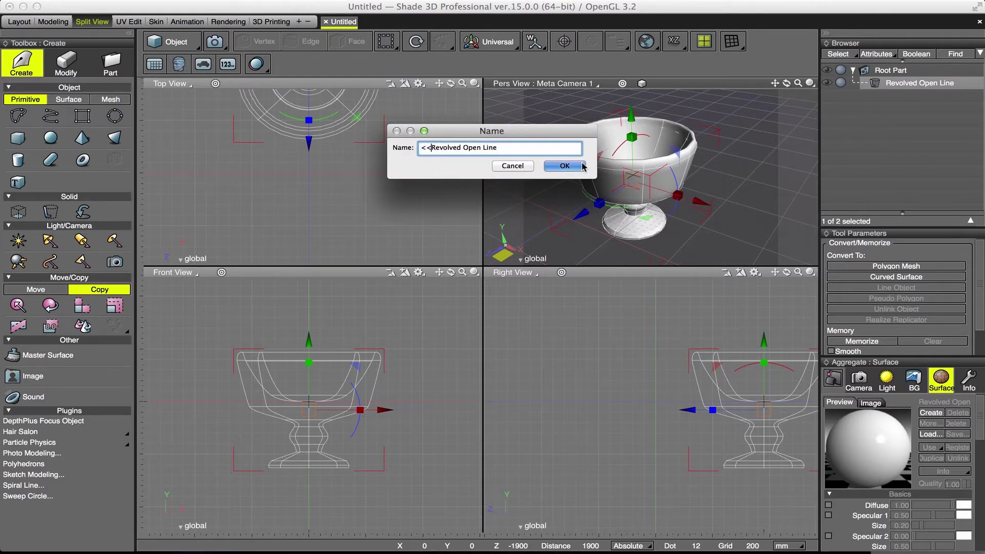
{"action": "key", "text": "Return"}
Raise the goblet 1056 mm higher along the Y axis.
{"action": "left_click_drag", "start_coordinate": [776, 84], "coordinate": [776, 85]}
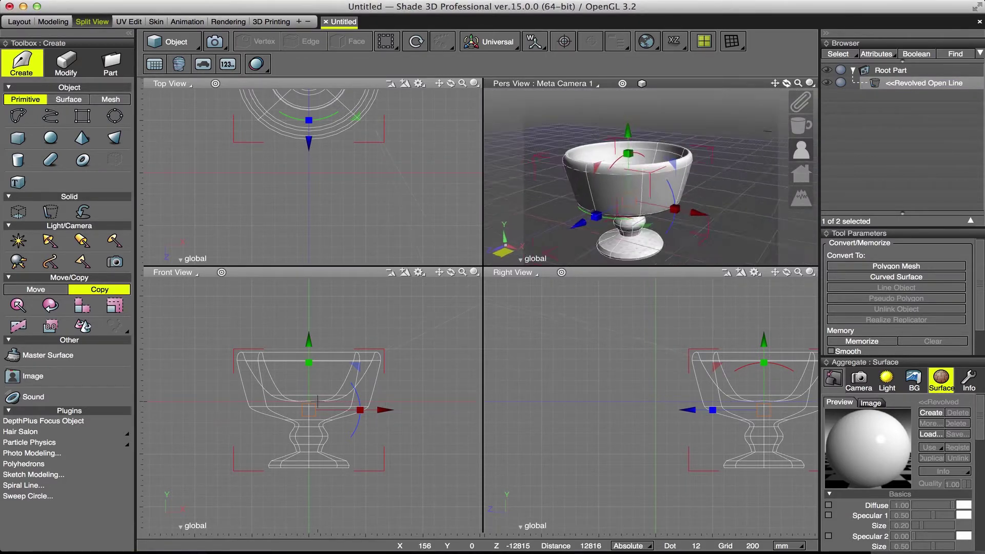
{"action": "left_click_drag", "start_coordinate": [309, 342], "coordinate": [310, 290]}
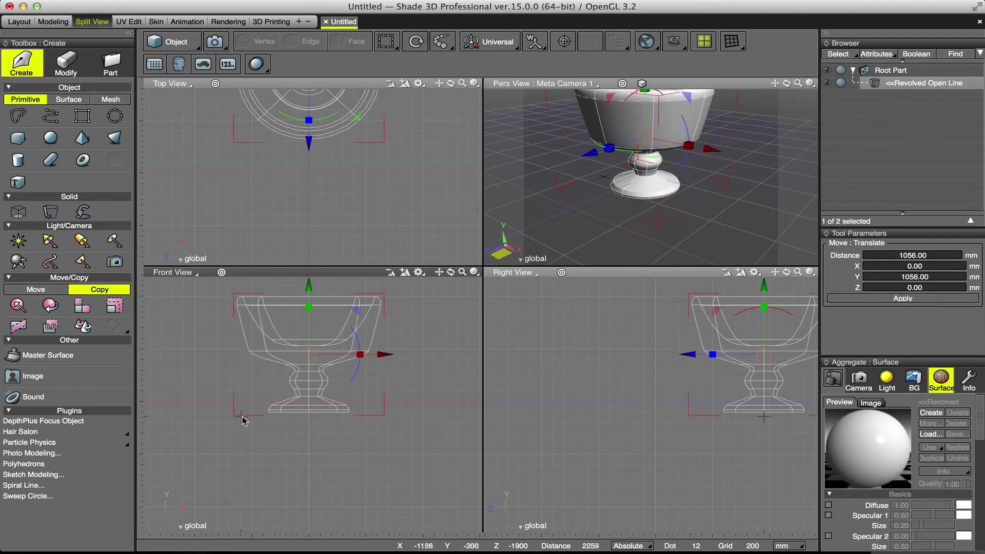
{"action": "left_click", "coordinate": [46, 119]}
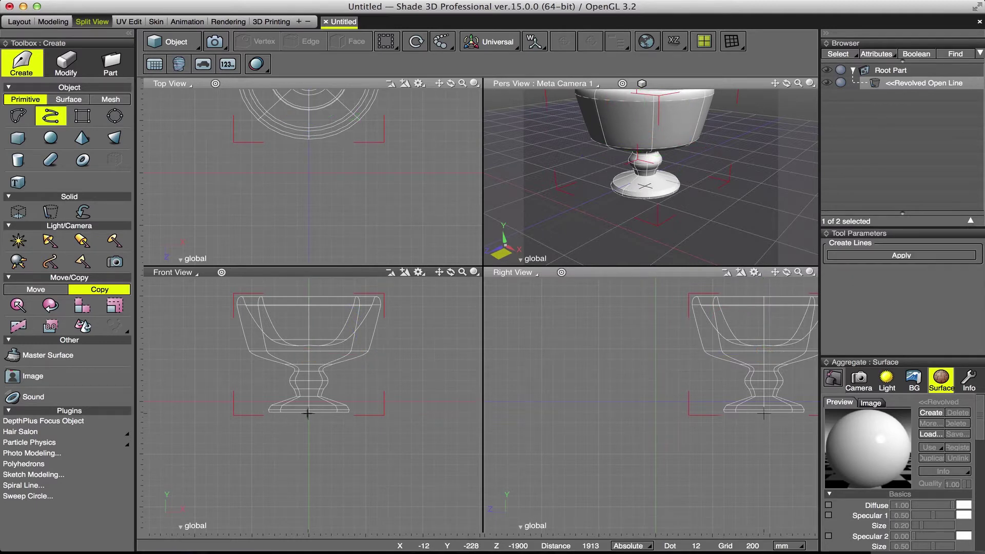
Draw a base profile under the goblet and revolve it into a wide, flat base.
{"action": "left_click", "coordinate": [461, 273]}
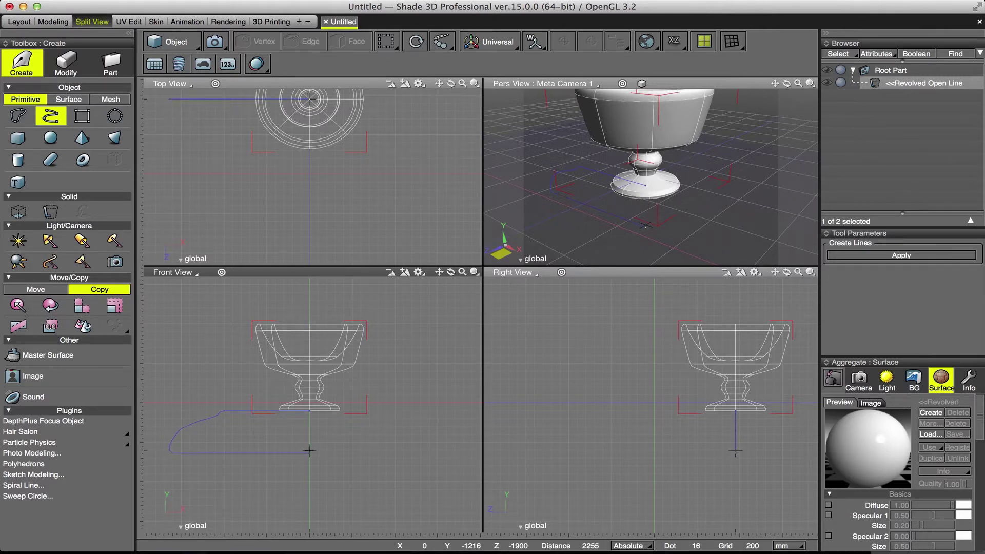
{"action": "double_click", "coordinate": [310, 450]}
{"action": "left_click", "coordinate": [59, 207]}
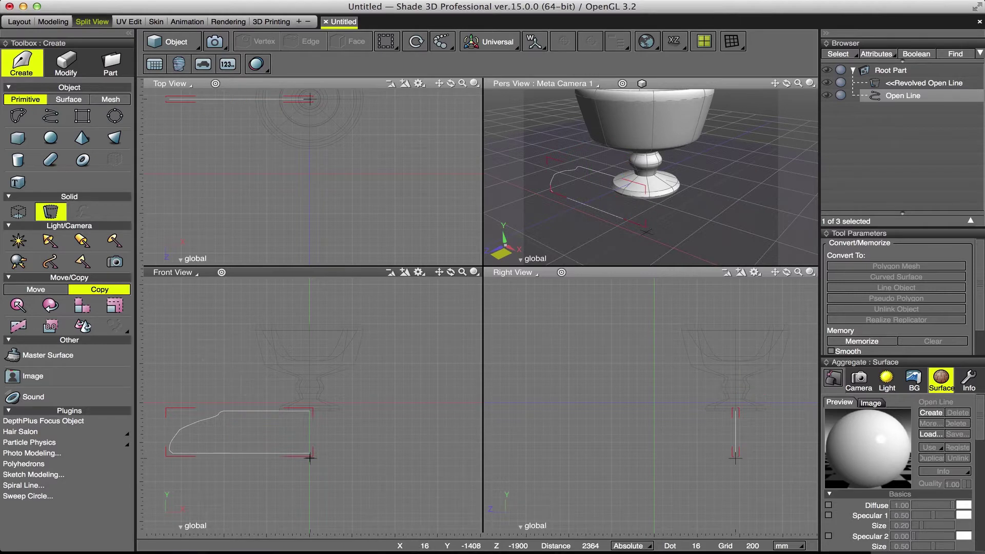
{"action": "left_click_drag", "start_coordinate": [309, 456], "coordinate": [309, 382]}
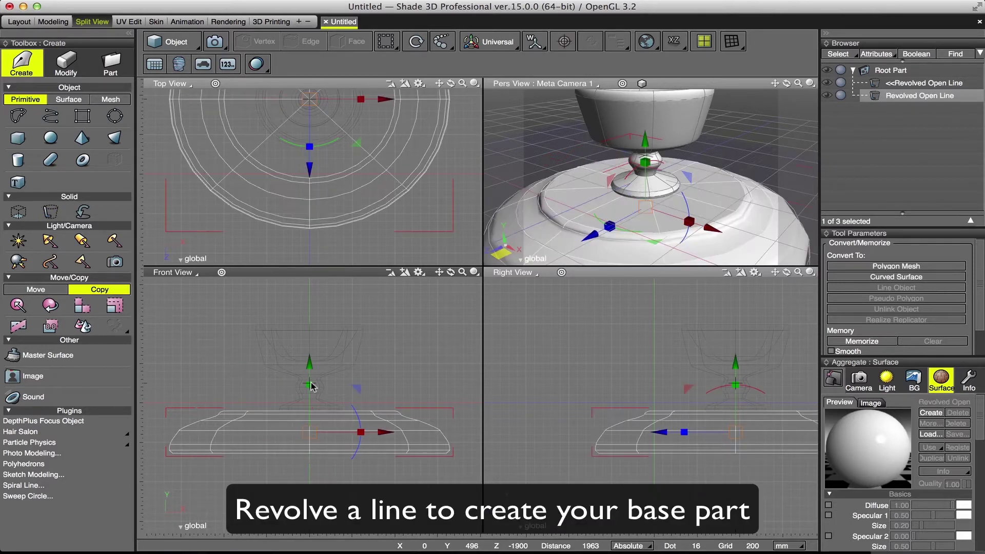
{"action": "scroll", "coordinate": [745, 126], "scroll_direction": "down", "scroll_amount": 5}
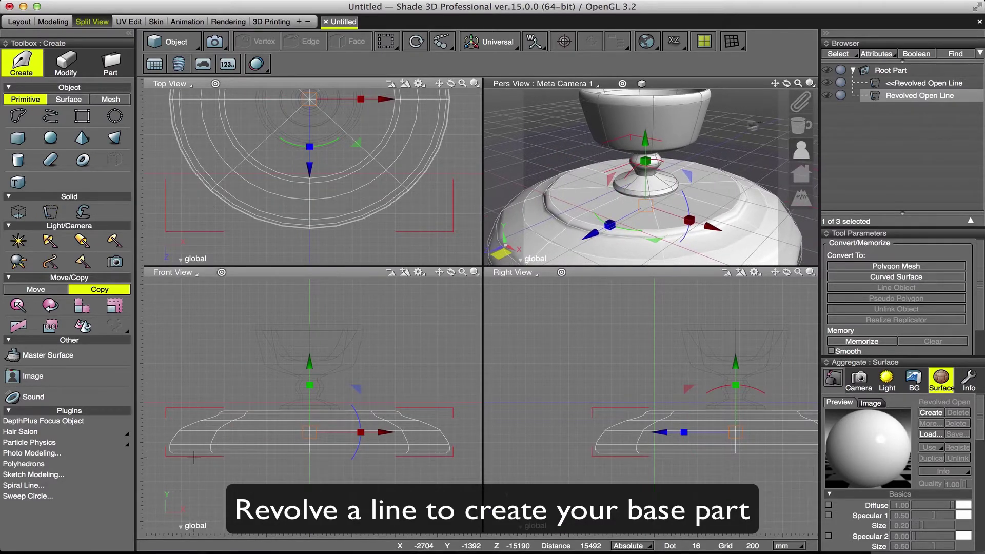
{"action": "scroll", "coordinate": [745, 126], "scroll_direction": "down", "scroll_amount": 5}
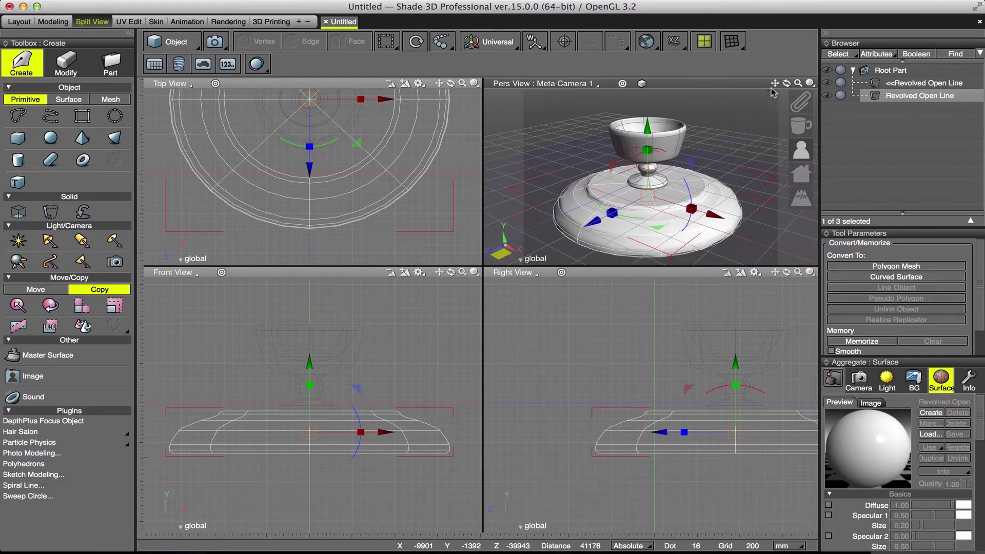
{"action": "left_click_drag", "start_coordinate": [786, 83], "coordinate": [780, 86]}
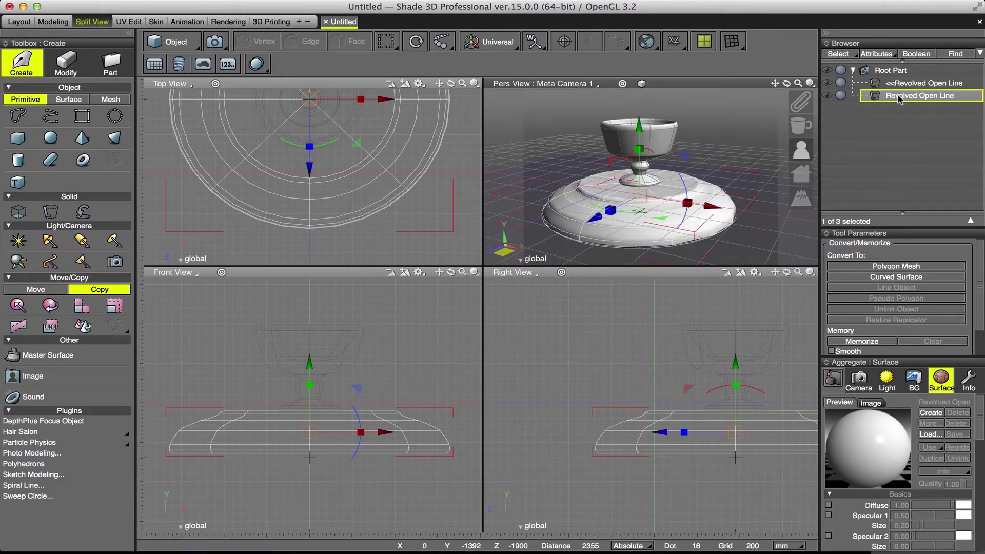
{"action": "double_click", "coordinate": [919, 96]}
Rename the base part to '<<base'.
{"action": "left_click", "coordinate": [420, 148]}
{"action": "type", "text": "<<Revolved Open Line"}
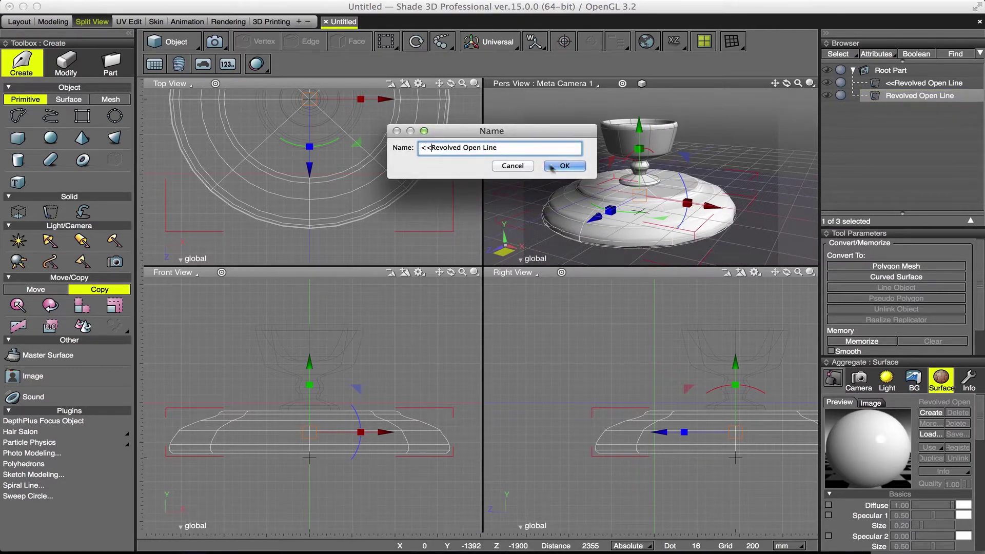
{"action": "left_click", "coordinate": [564, 166]}
{"action": "double_click", "coordinate": [923, 97]}
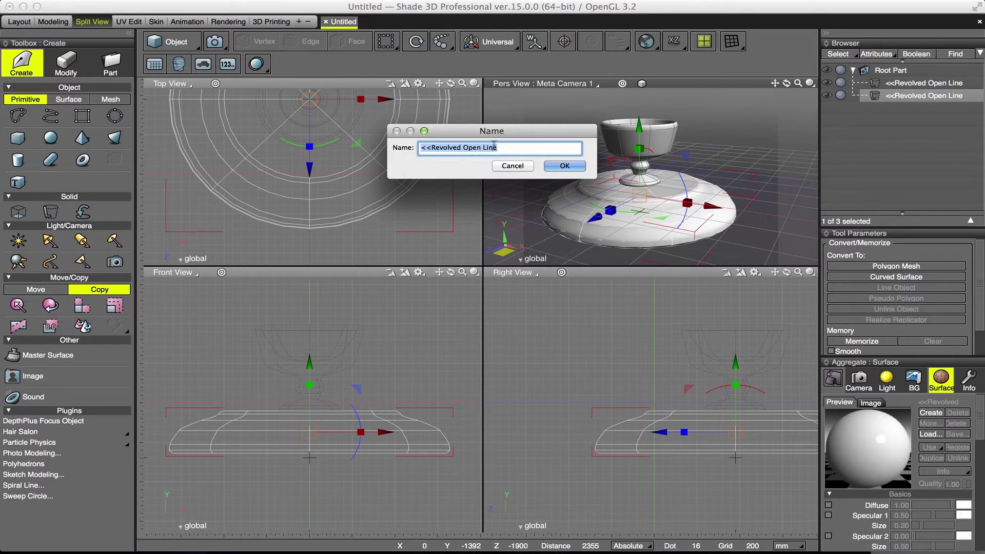
{"action": "type", "text": "base"}
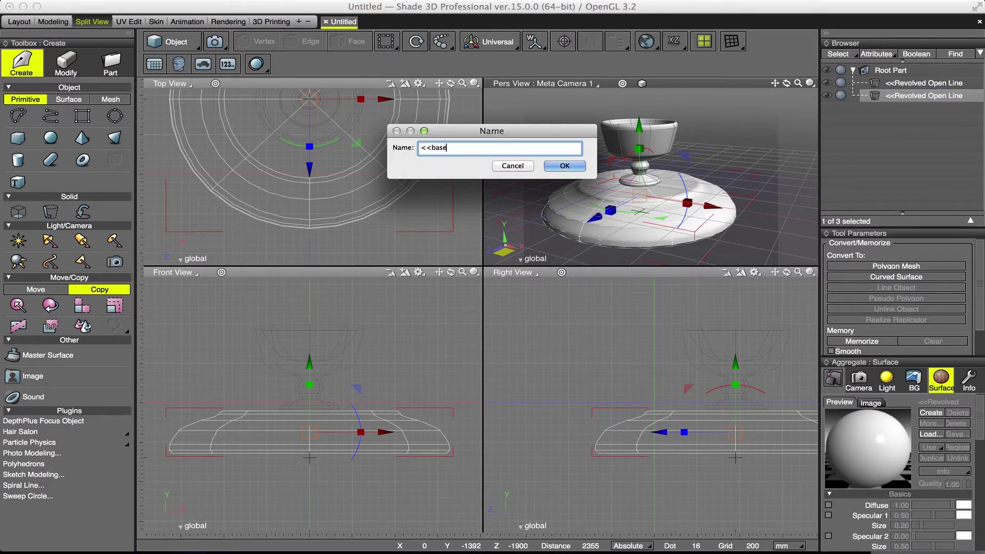
{"action": "key", "text": "Return"}
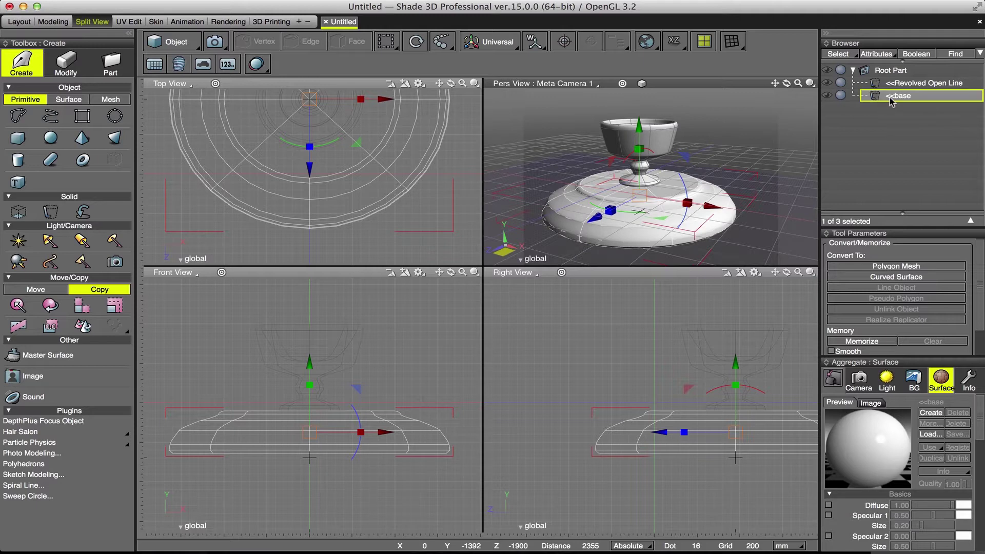
Convert the base to a polygon mesh with Fine surface subdivision.
{"action": "left_click", "coordinate": [896, 265]}
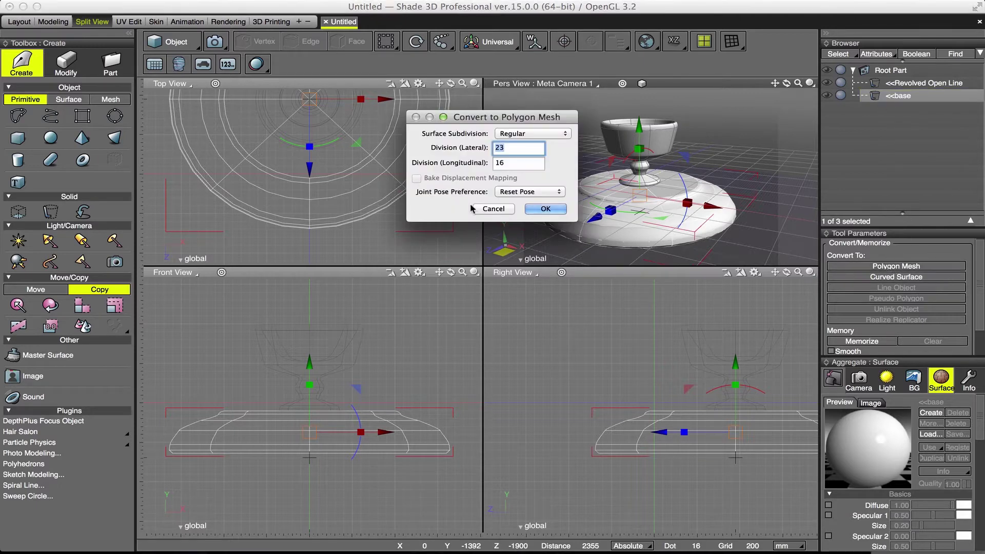
{"action": "left_click", "coordinate": [521, 134]}
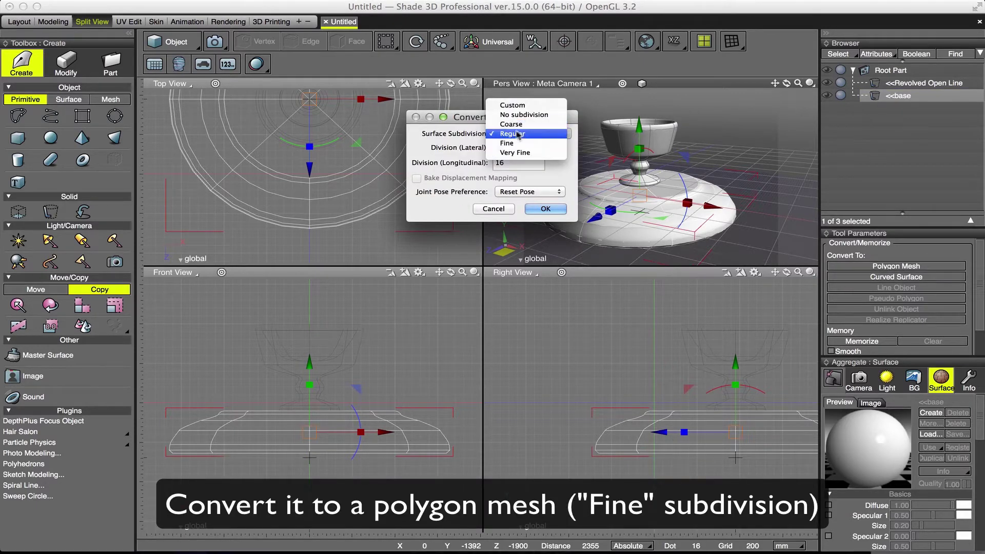
{"action": "left_click", "coordinate": [513, 144]}
{"action": "left_click", "coordinate": [545, 208]}
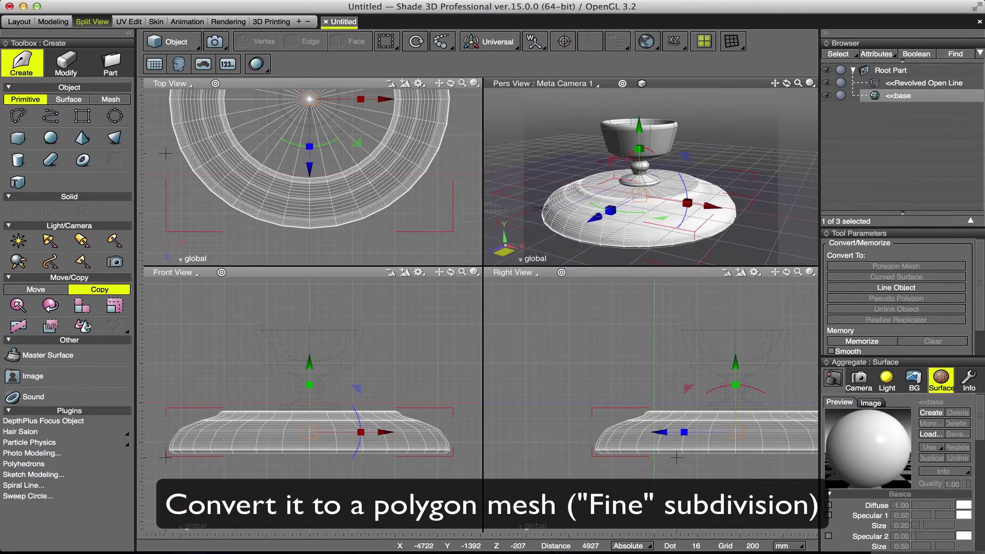
{"action": "left_click_drag", "start_coordinate": [786, 83], "coordinate": [792, 97]}
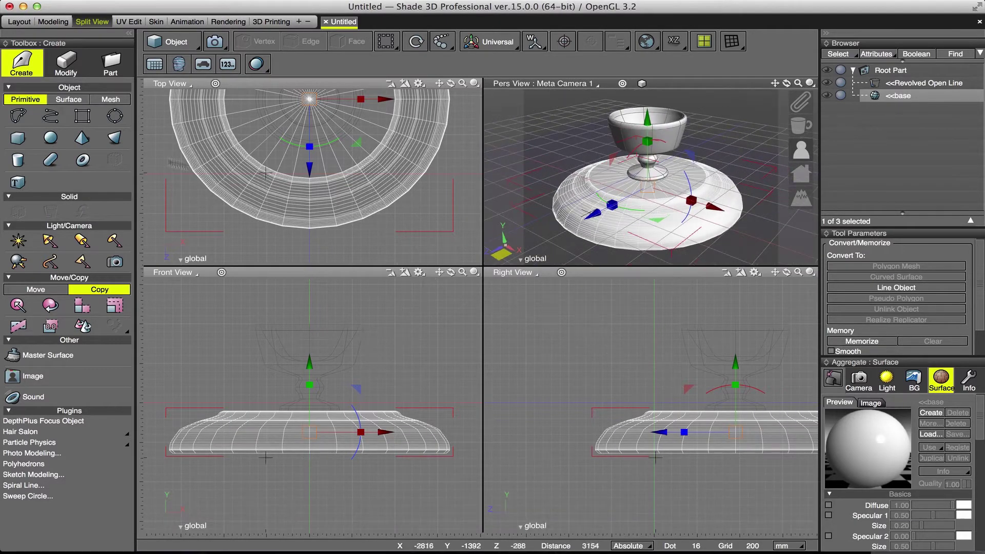
In the single-view Modeling layout, turn on modeling light shading and enter face editing on <<base.
{"action": "left_click", "coordinate": [53, 23]}
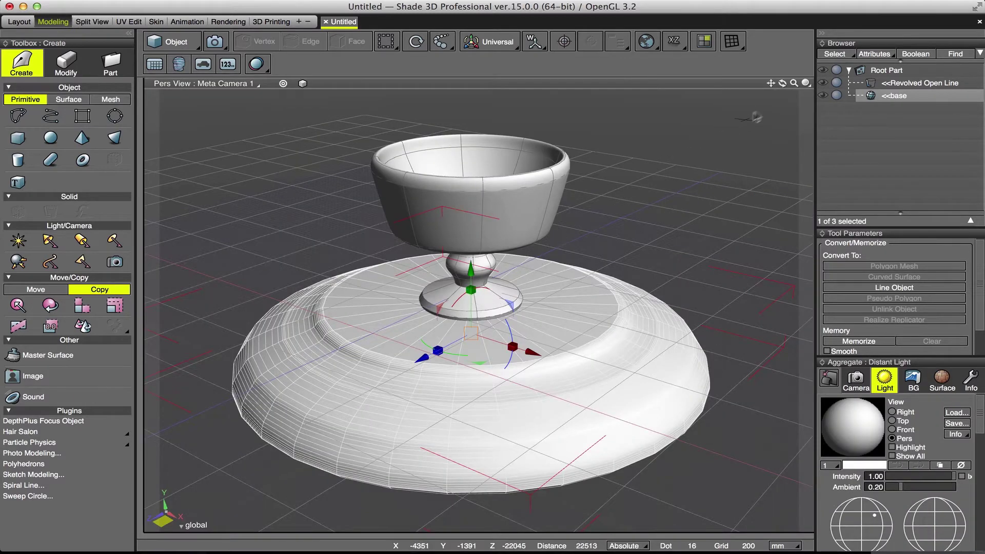
{"action": "left_click", "coordinate": [805, 84]}
{"action": "mouse_move", "coordinate": [850, 252]}
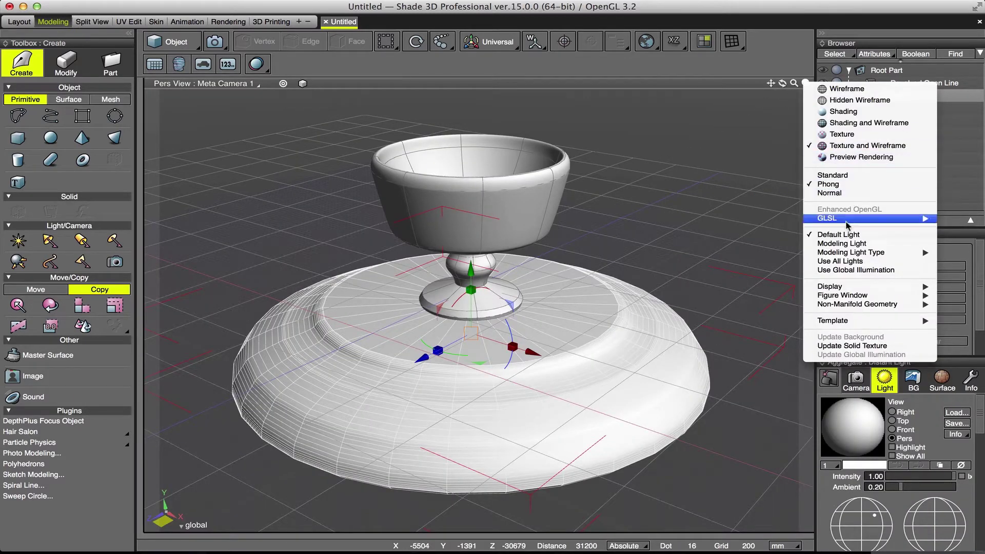
{"action": "left_click", "coordinate": [841, 243]}
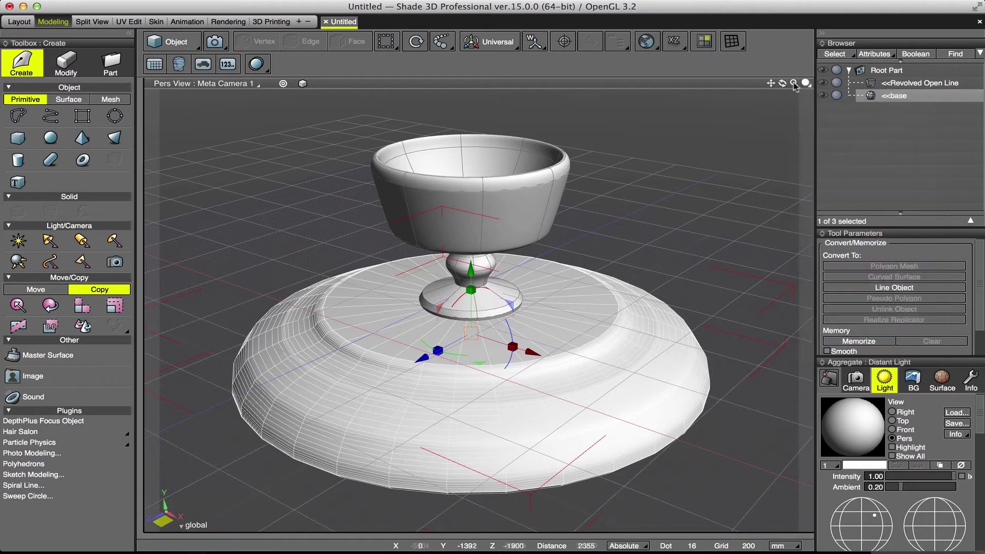
{"action": "left_click", "coordinate": [805, 84]}
{"action": "mouse_move", "coordinate": [851, 251]}
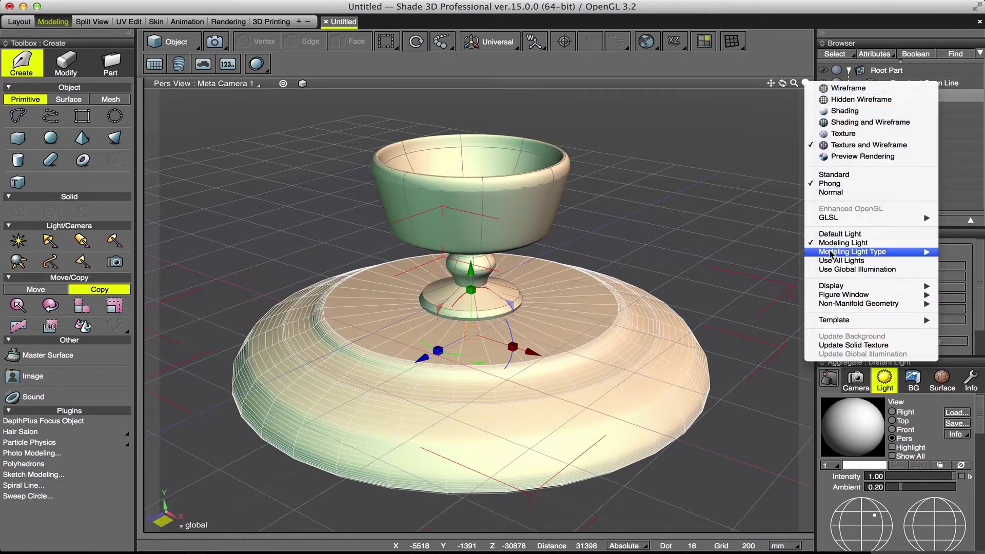
{"action": "left_click", "coordinate": [776, 274]}
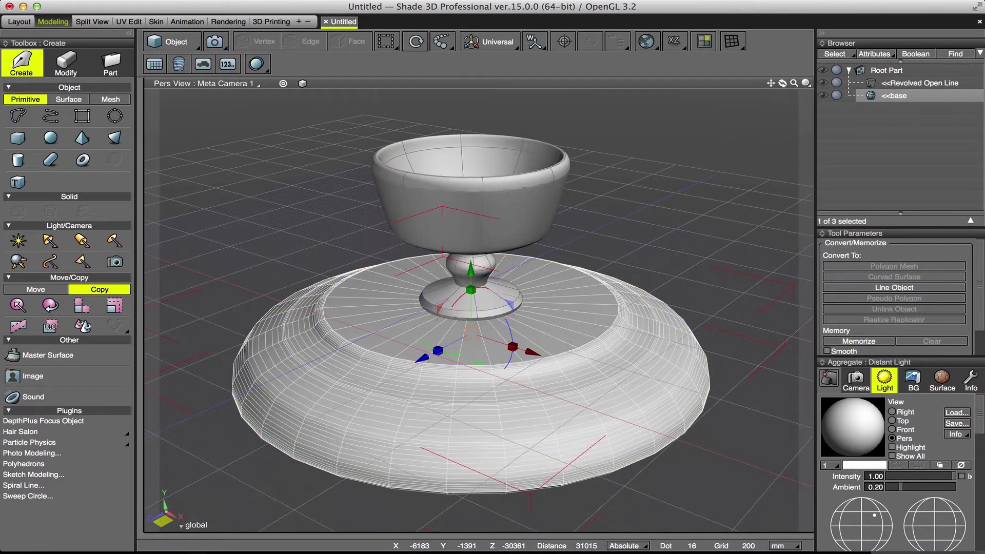
{"action": "double_click", "coordinate": [467, 377]}
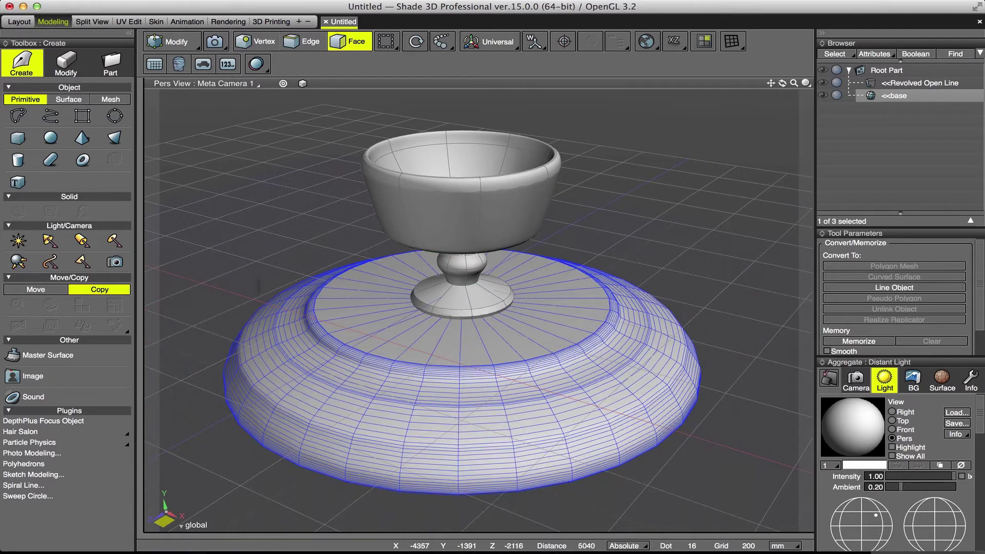
Restrict selection to front faces and loop-select the ring of faces around the base's outer top.
{"action": "left_click", "coordinate": [231, 4]}
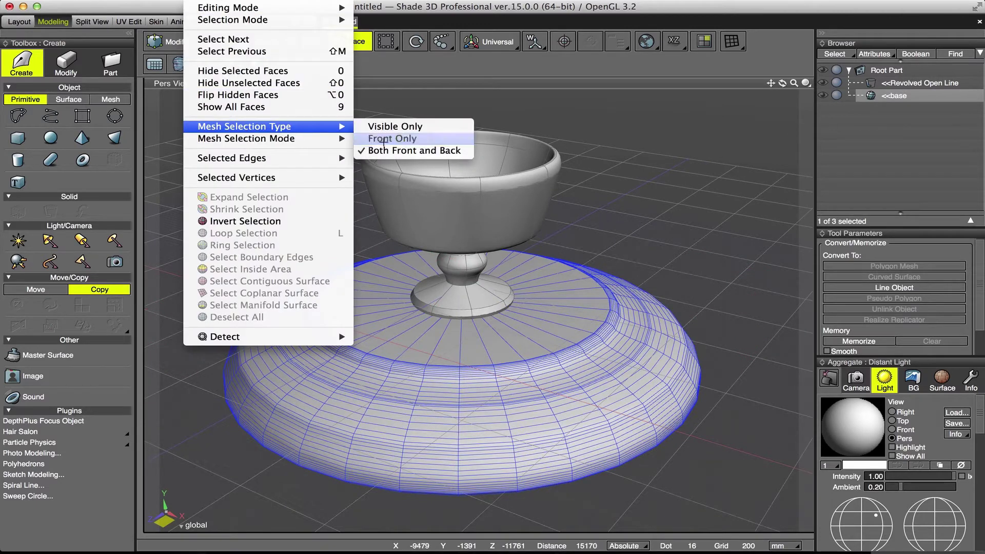
{"action": "mouse_move", "coordinate": [244, 126]}
{"action": "left_click", "coordinate": [390, 137]}
{"action": "left_click", "coordinate": [373, 418]}
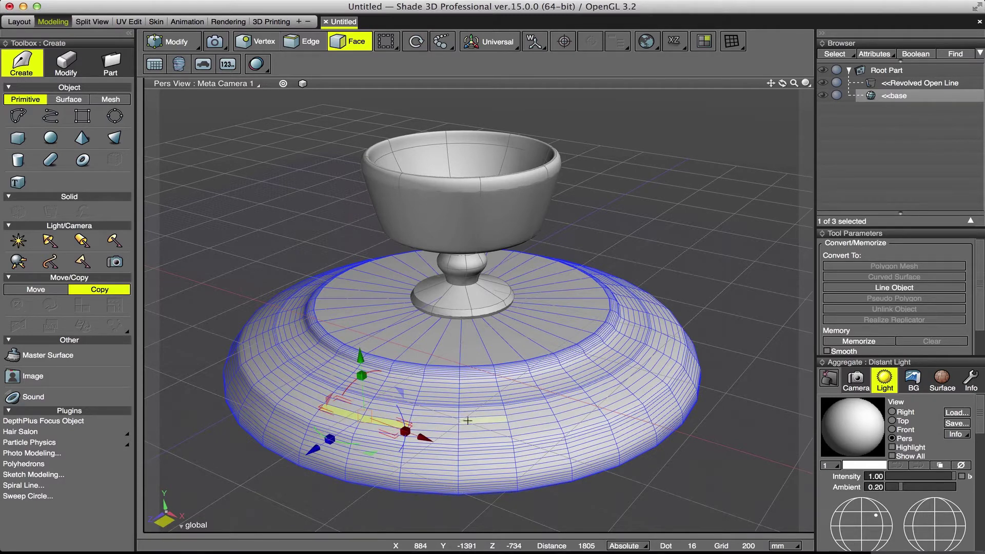
{"action": "left_click", "coordinate": [58, 71]}
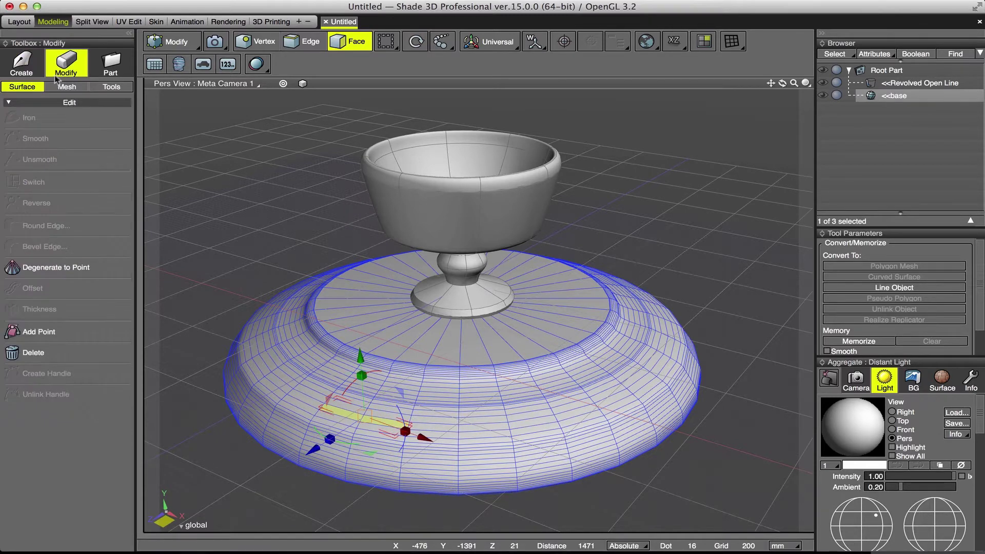
{"action": "left_click", "coordinate": [67, 86]}
{"action": "left_click", "coordinate": [17, 164]}
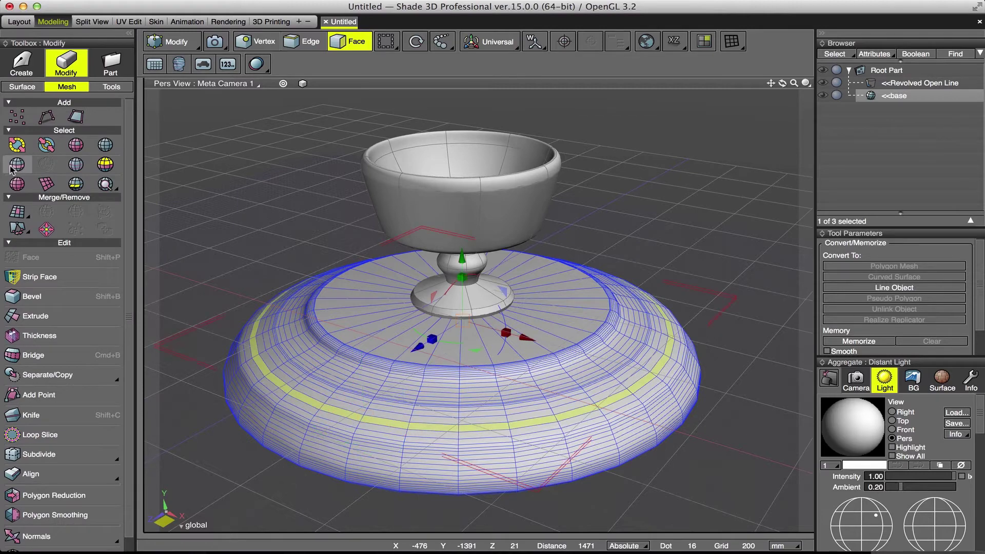
{"action": "left_click_drag", "start_coordinate": [782, 83], "coordinate": [792, 102]}
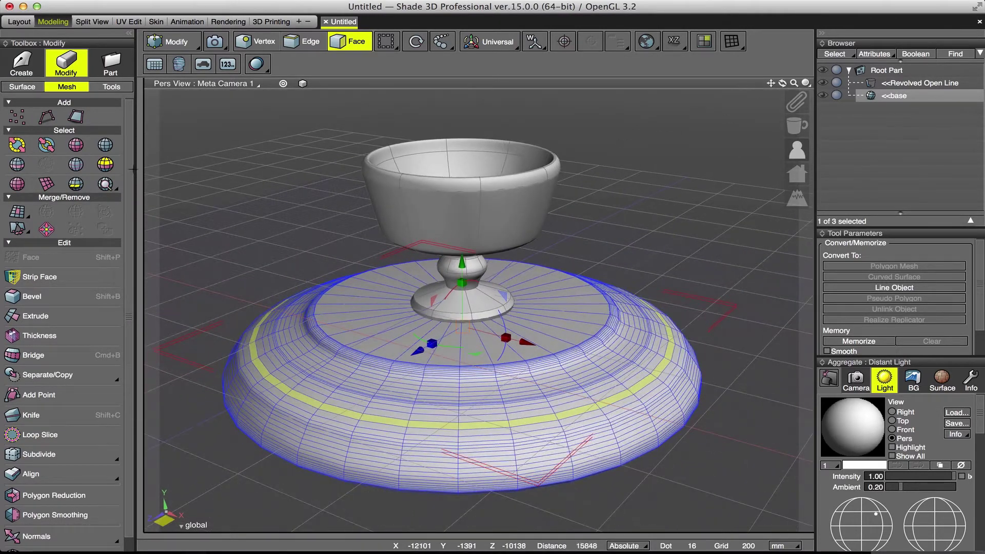
{"action": "left_click", "coordinate": [90, 21]}
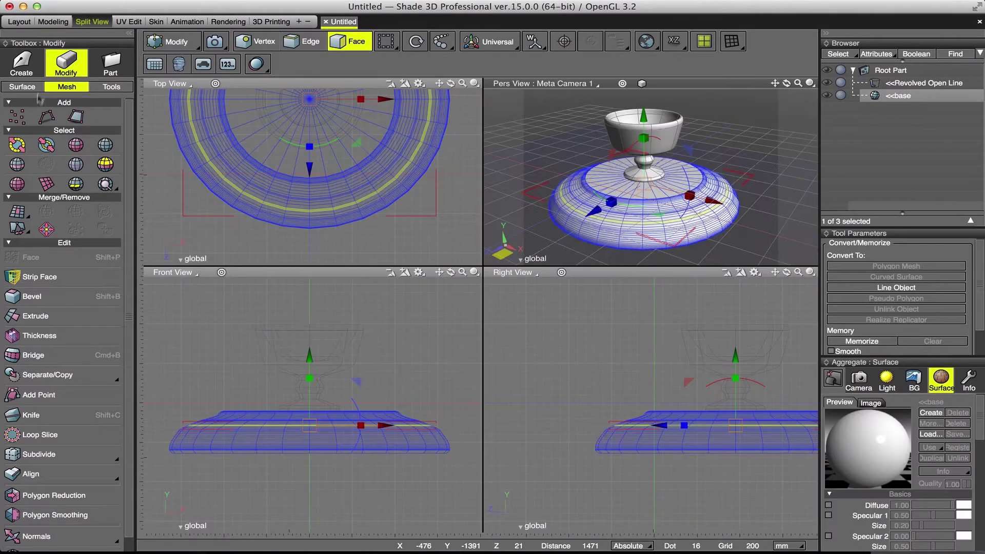
Extrude the selected face ring 896 mm upward into a wall, then exit face editing.
{"action": "left_click", "coordinate": [25, 88]}
{"action": "left_click", "coordinate": [67, 86]}
{"action": "left_click", "coordinate": [51, 315]}
{"action": "left_click_drag", "start_coordinate": [206, 385], "coordinate": [210, 348]}
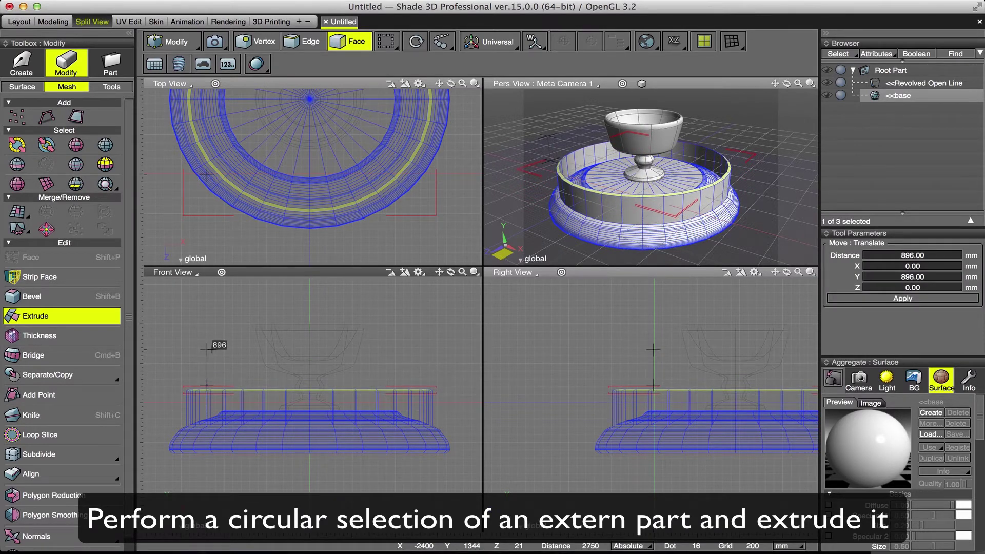
{"action": "left_click_drag", "start_coordinate": [209, 348], "coordinate": [210, 351]}
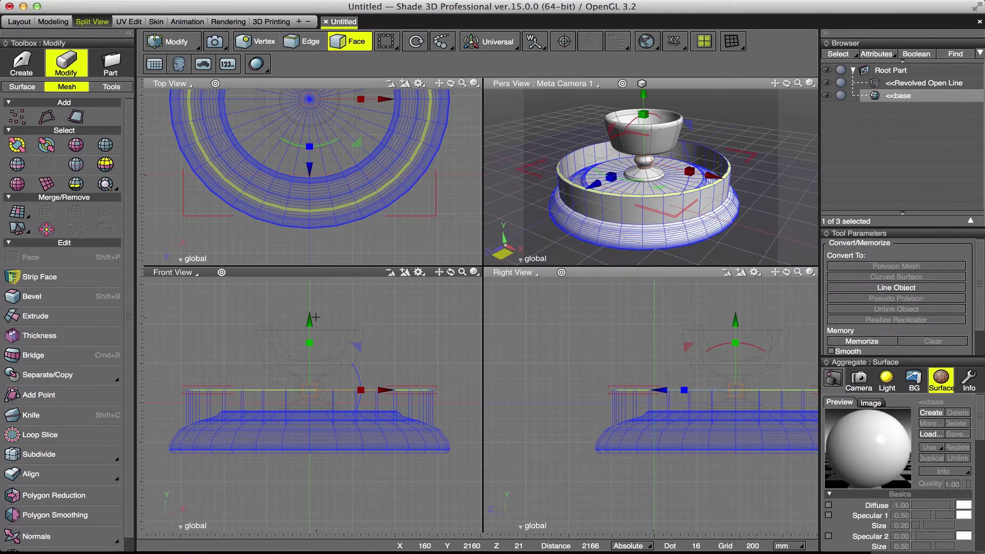
{"action": "key", "text": "Tab"}
{"action": "left_click", "coordinate": [53, 22]}
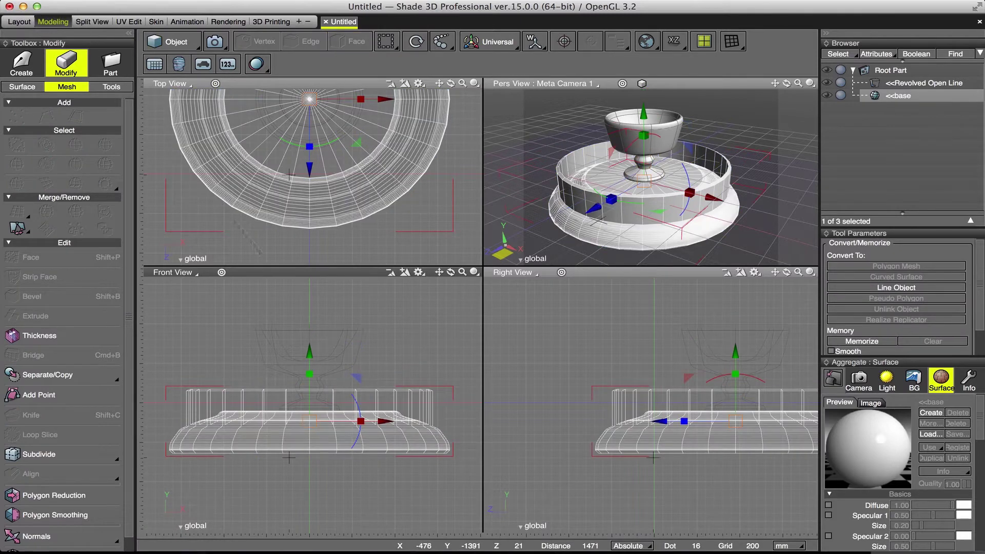
Loop-select the inner faces of the base's rim wall and delete them.
{"action": "key", "text": "Tab"}
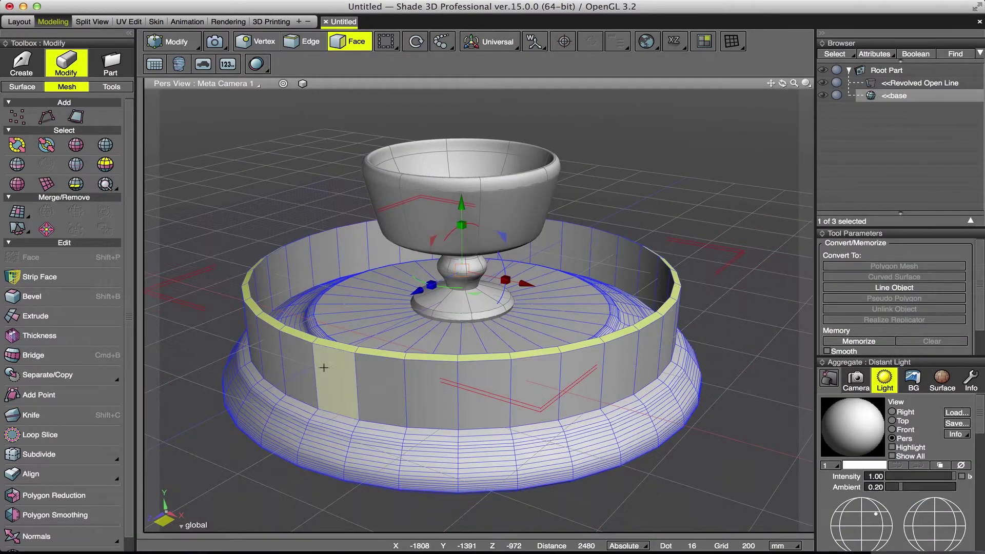
{"action": "left_click", "coordinate": [372, 377]}
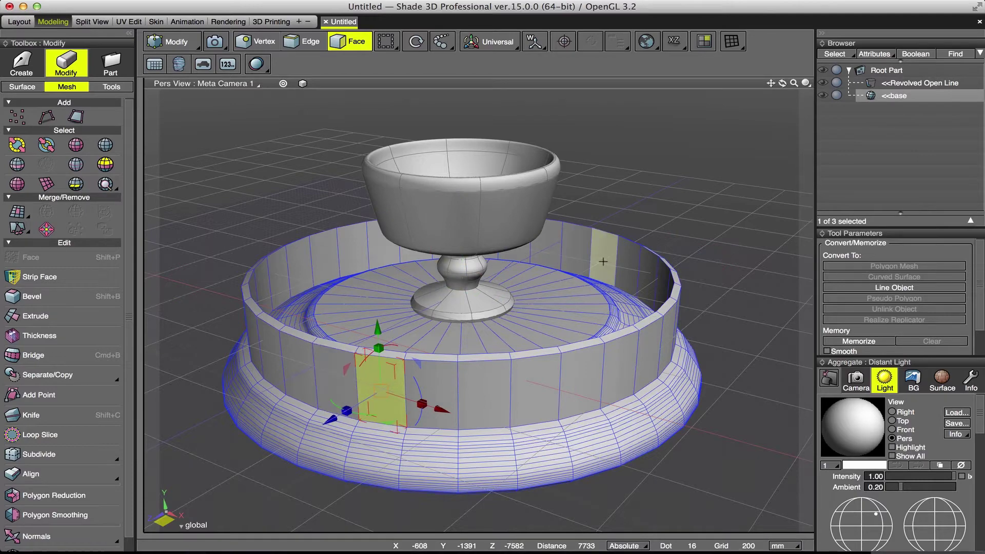
{"action": "left_click", "coordinate": [580, 250]}
{"action": "left_click_drag", "start_coordinate": [782, 83], "coordinate": [759, 154]}
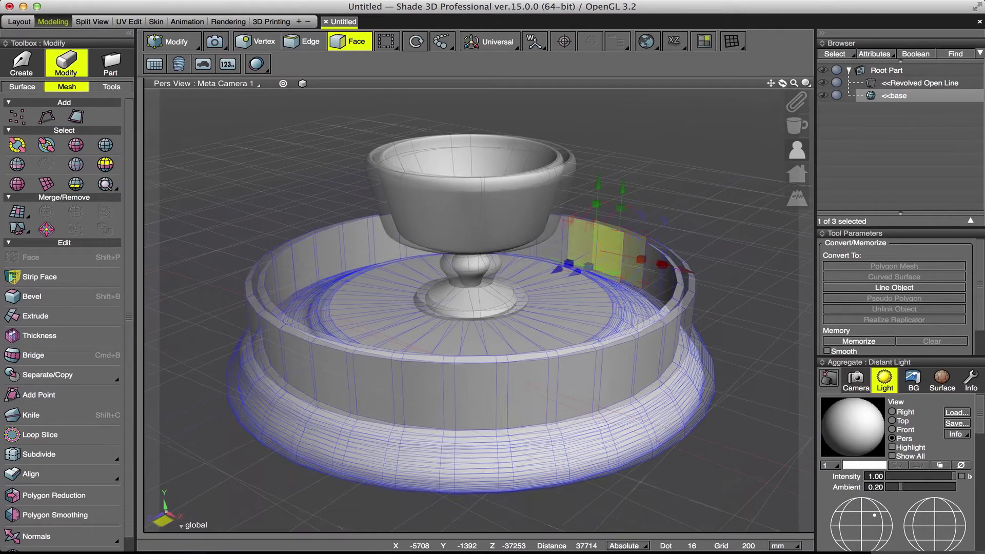
{"action": "left_click_drag", "start_coordinate": [771, 83], "coordinate": [782, 154]}
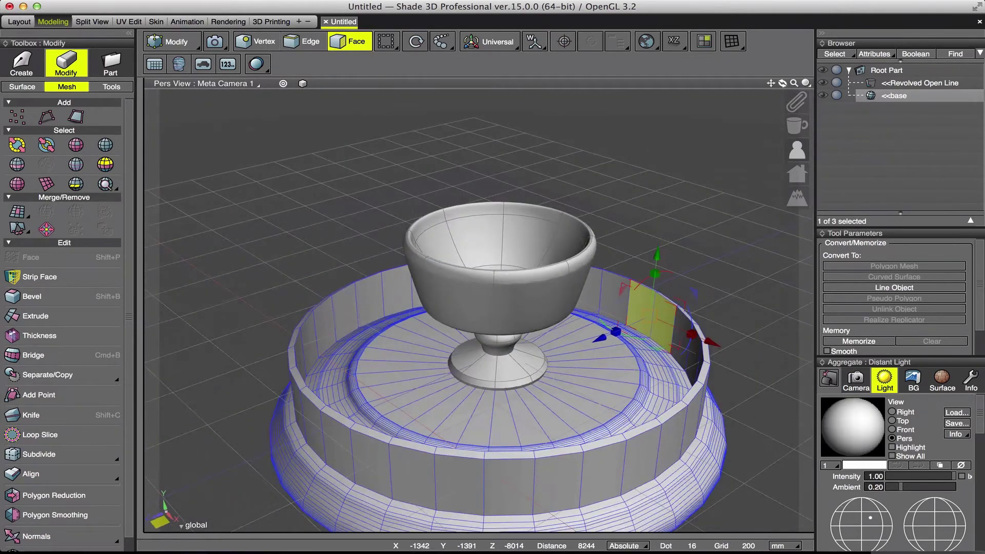
{"action": "left_click_drag", "start_coordinate": [782, 83], "coordinate": [783, 92]}
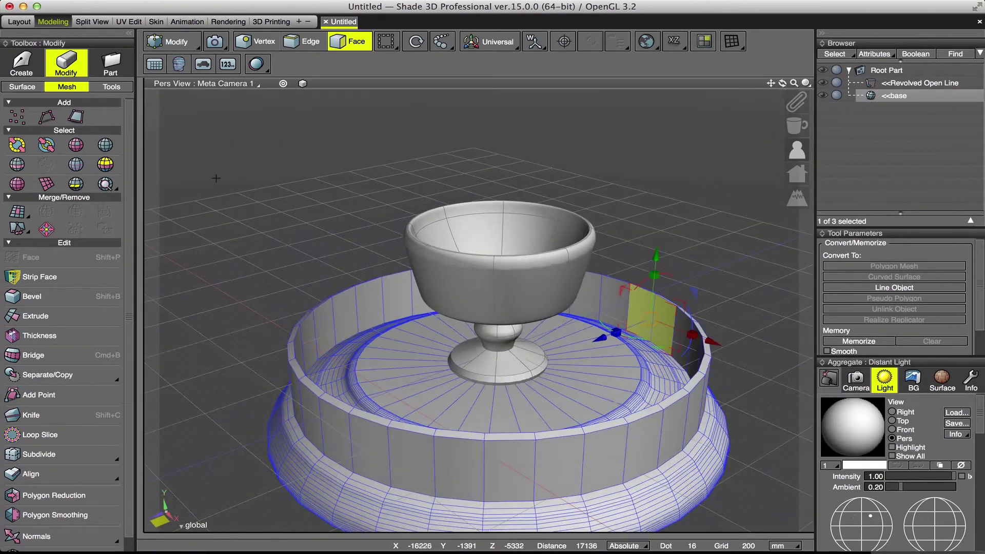
{"action": "left_click", "coordinate": [17, 164]}
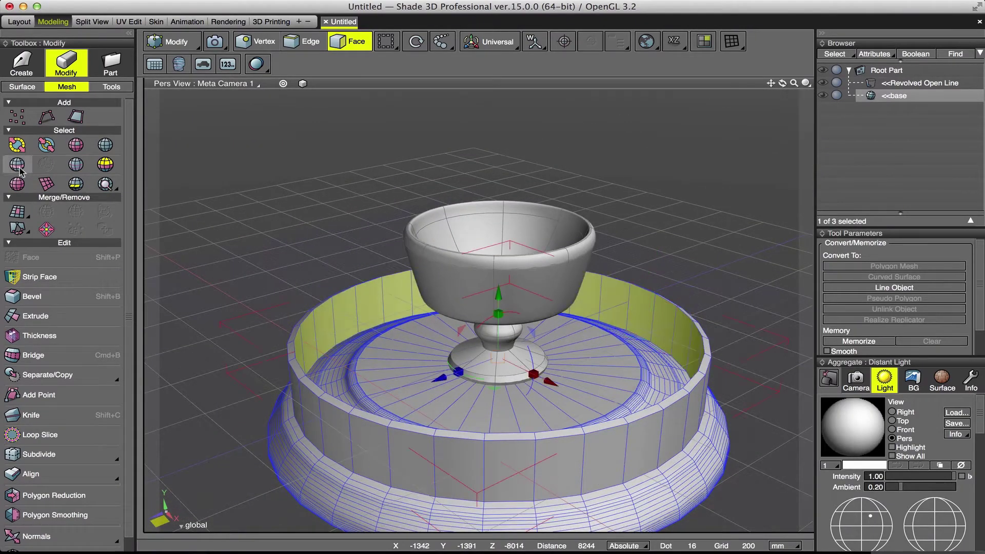
{"action": "left_click", "coordinate": [353, 303]}
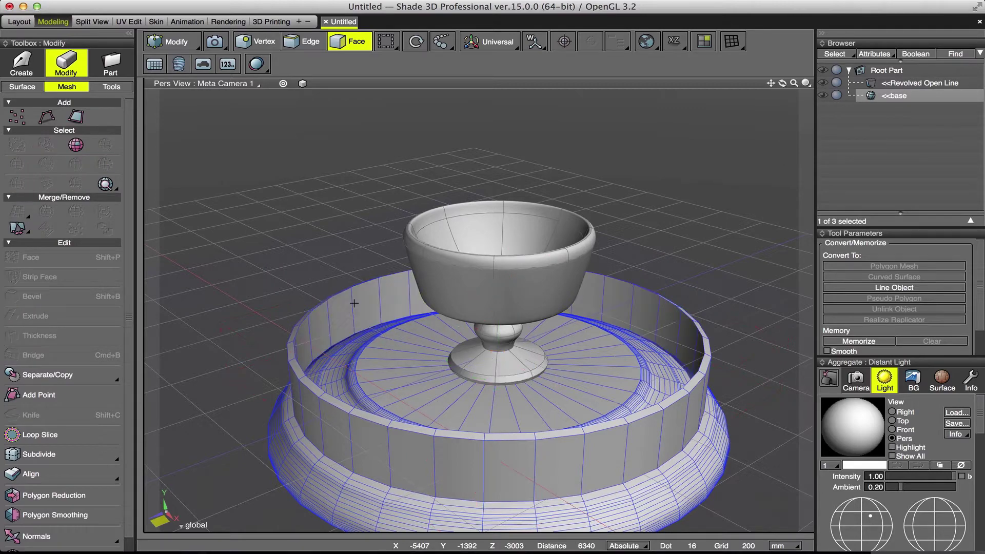
Loop-select the wall's top edge ring and delete the upper faces.
{"action": "left_click_drag", "start_coordinate": [787, 83], "coordinate": [782, 92]}
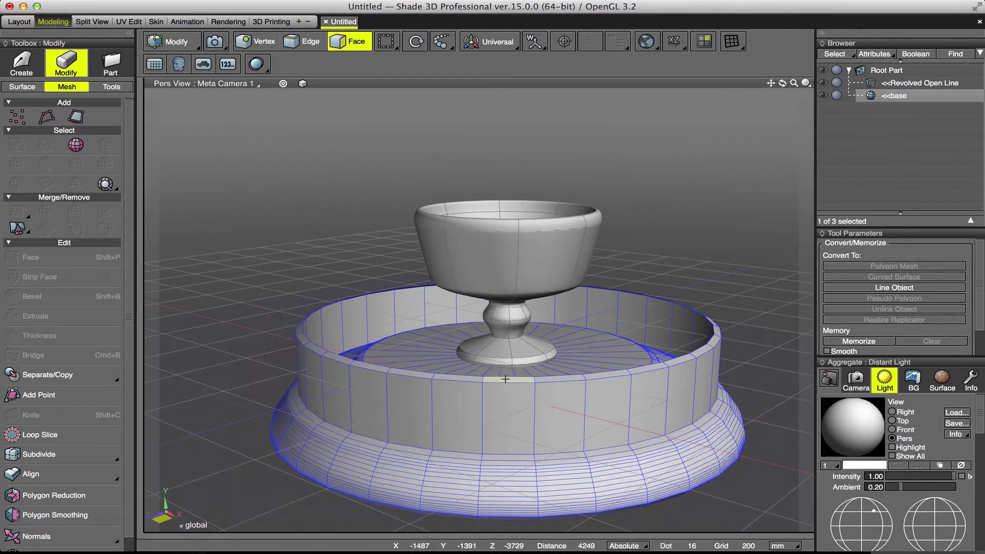
{"action": "left_click", "coordinate": [505, 379]}
{"action": "left_click", "coordinate": [17, 164]}
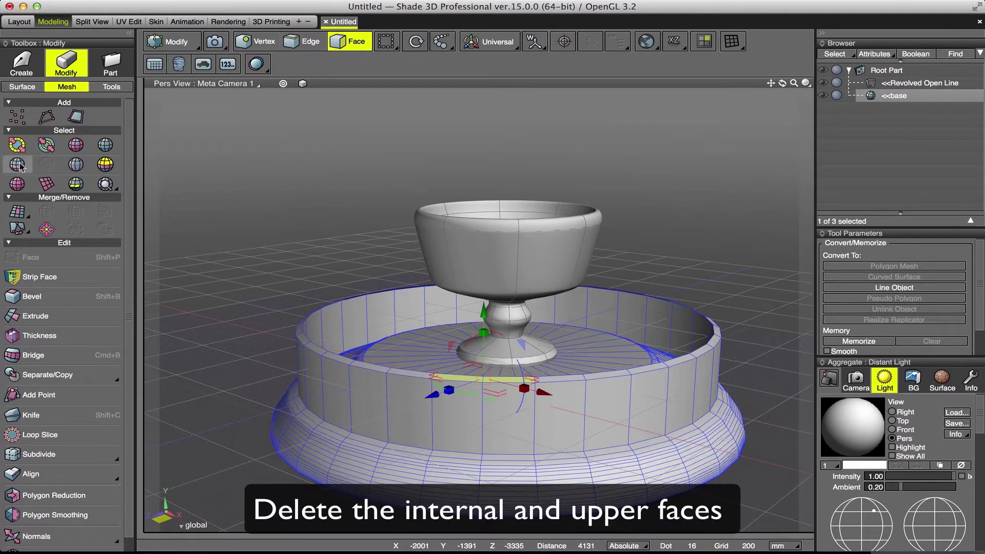
{"action": "left_click_drag", "start_coordinate": [782, 83], "coordinate": [782, 103]}
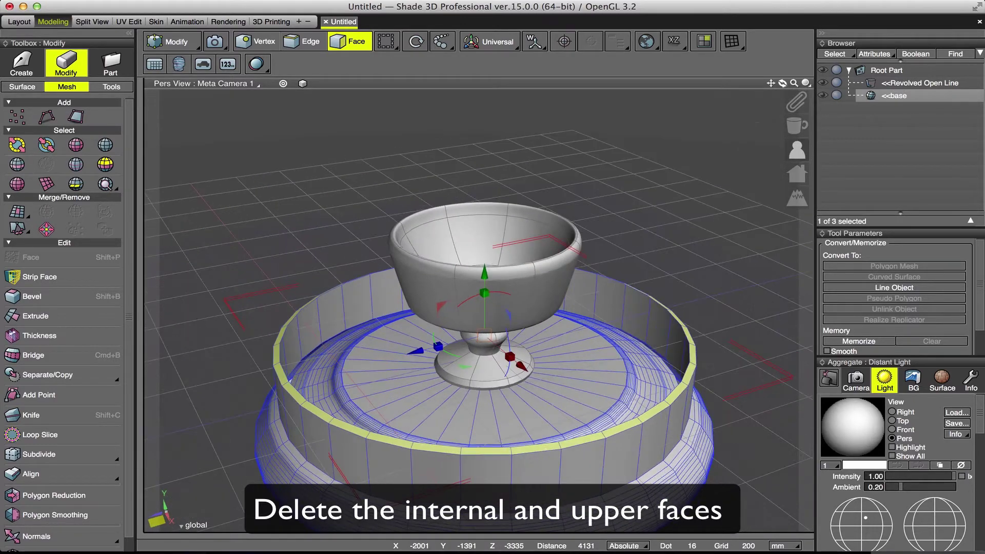
{"action": "key", "text": "Delete"}
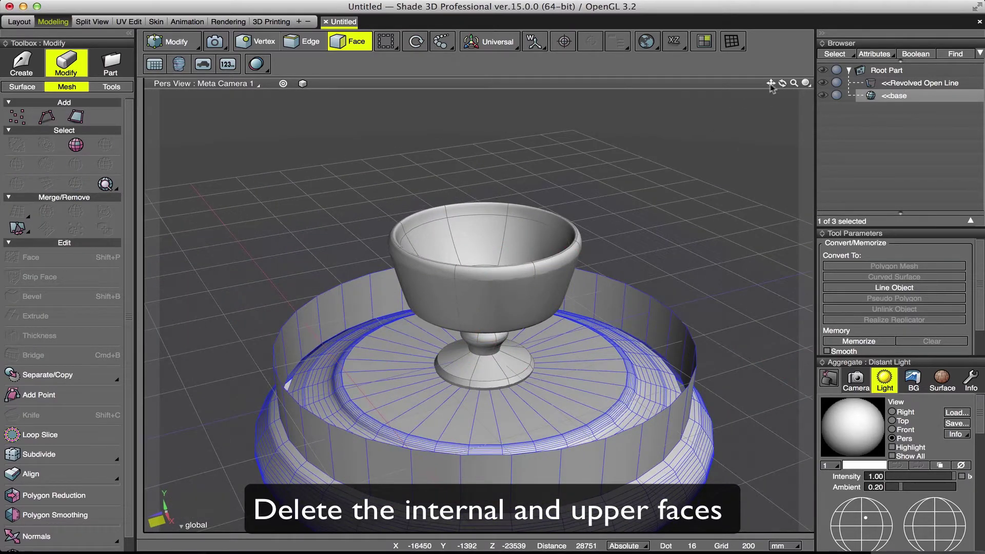
{"action": "left_click_drag", "start_coordinate": [782, 83], "coordinate": [782, 64]}
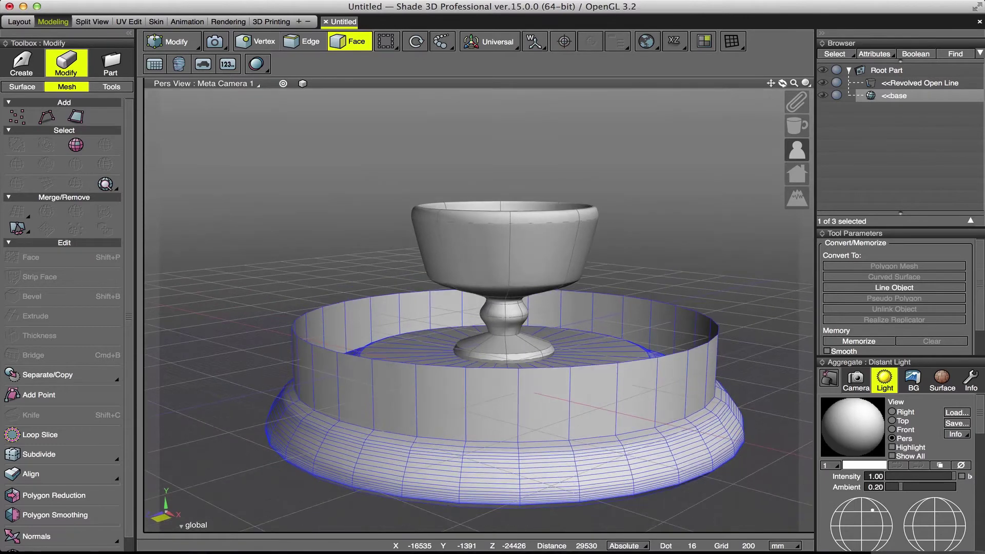
Loop-select the wall strip faces and separate them as a new shape.
{"action": "left_click", "coordinate": [445, 398]}
{"action": "left_click", "coordinate": [477, 405], "text": "shift"}
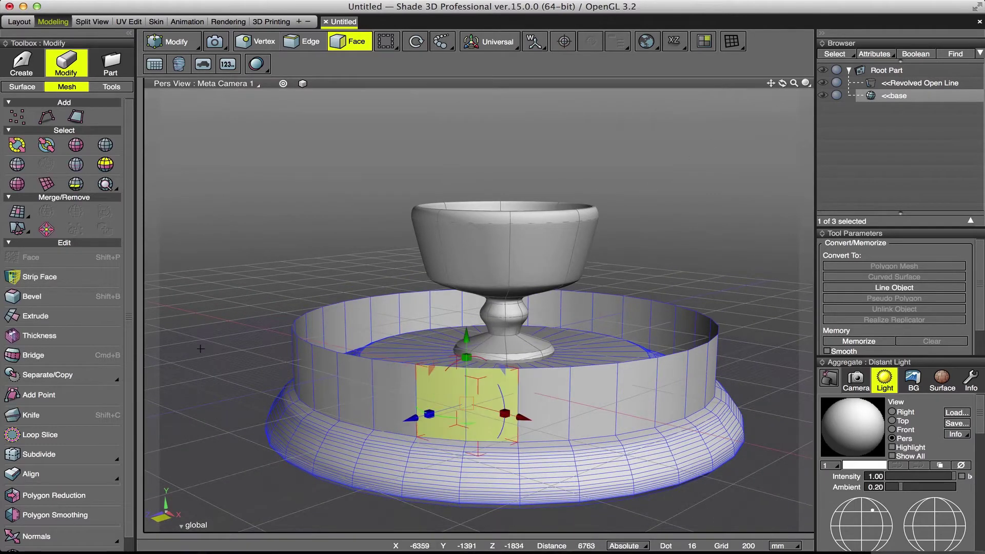
{"action": "left_click", "coordinate": [17, 165]}
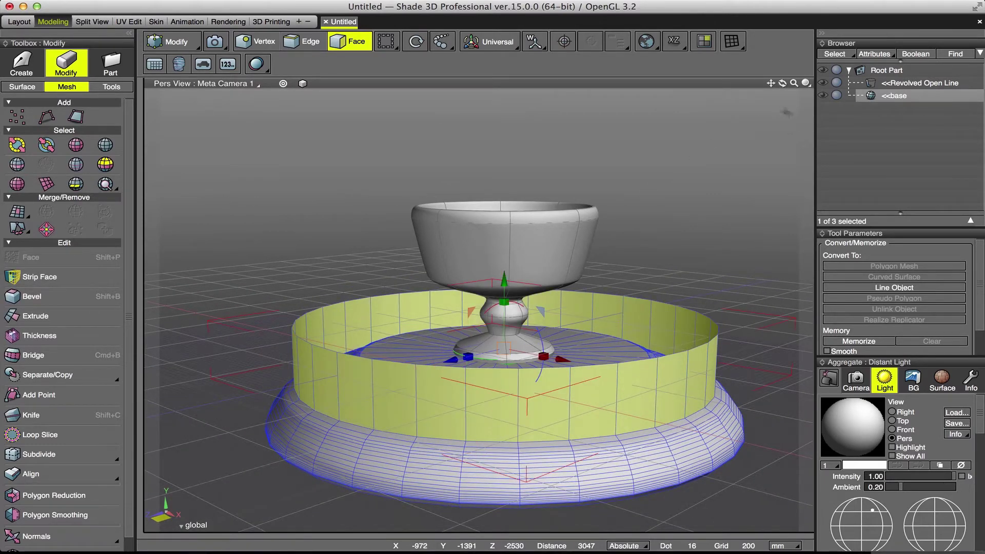
{"action": "left_click_drag", "start_coordinate": [783, 83], "coordinate": [780, 92]}
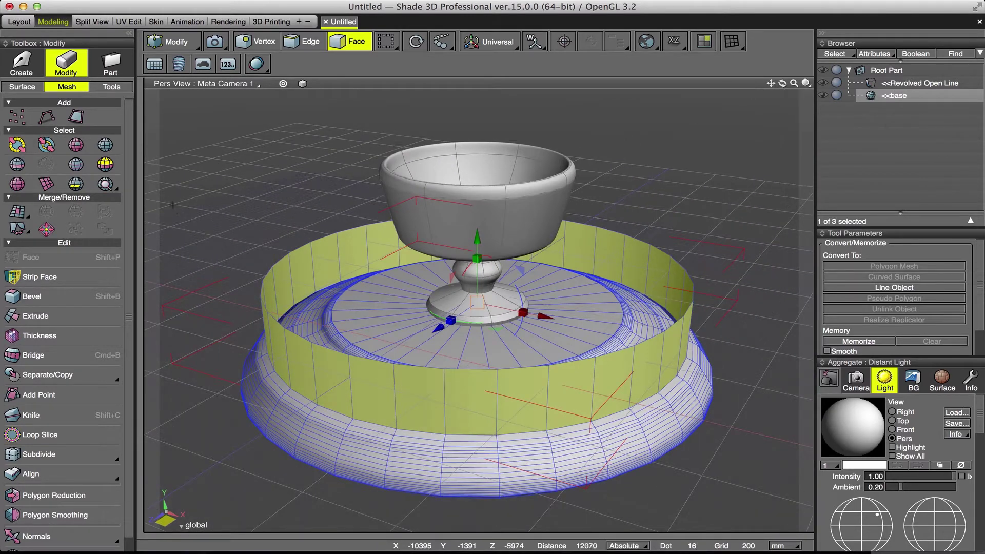
{"action": "left_click", "coordinate": [66, 377]}
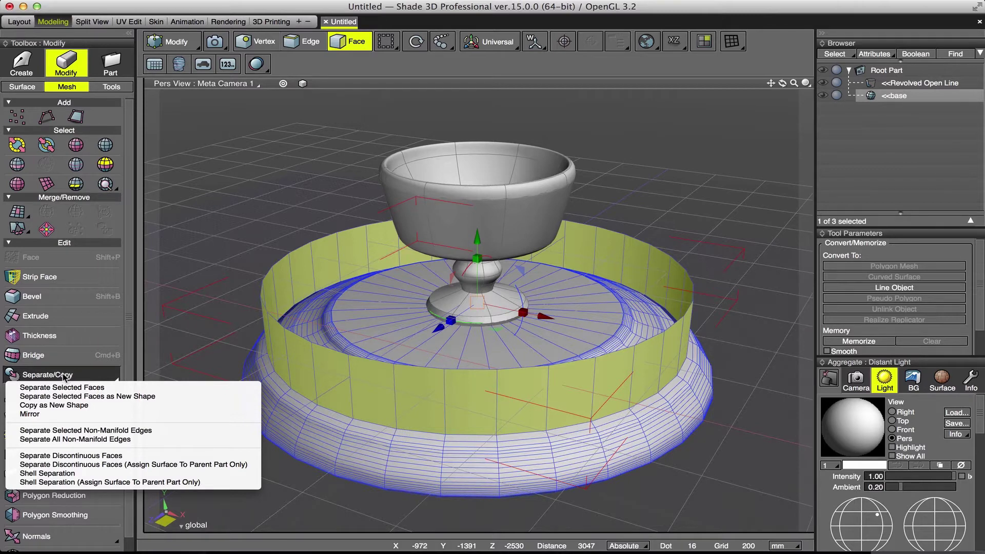
{"action": "left_click", "coordinate": [70, 398]}
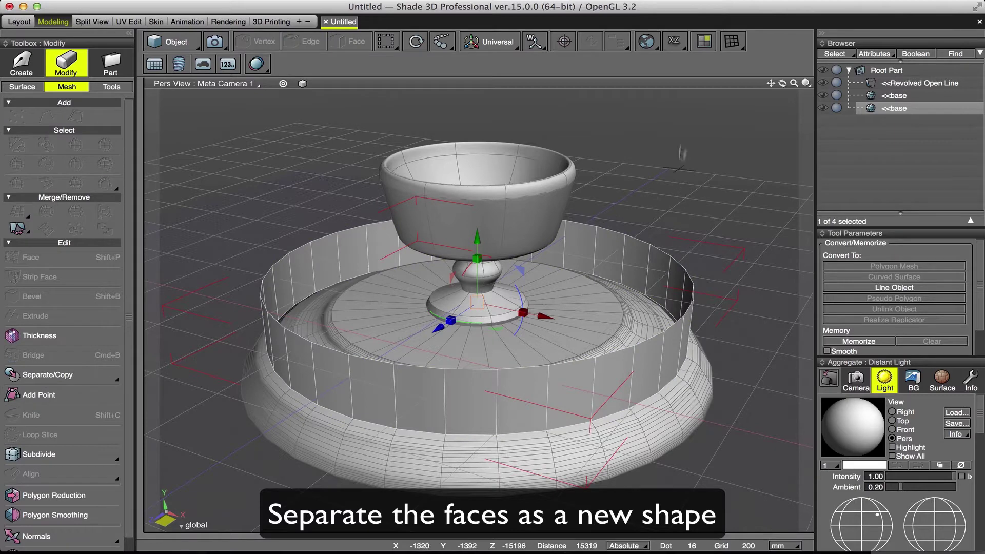
Rename the separated wall strip to '<<base part copy'.
{"action": "left_click_drag", "start_coordinate": [782, 83], "coordinate": [793, 85]}
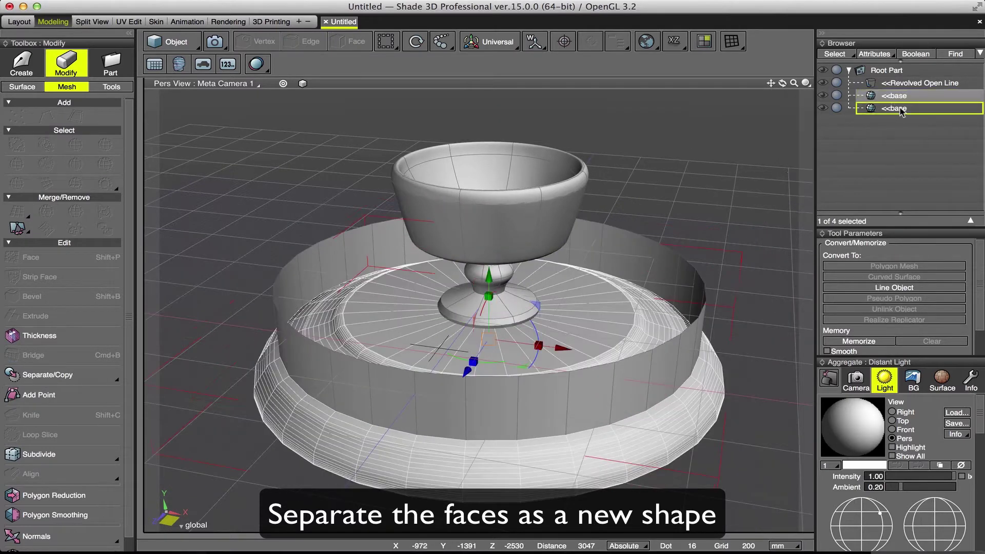
{"action": "double_click", "coordinate": [893, 108]}
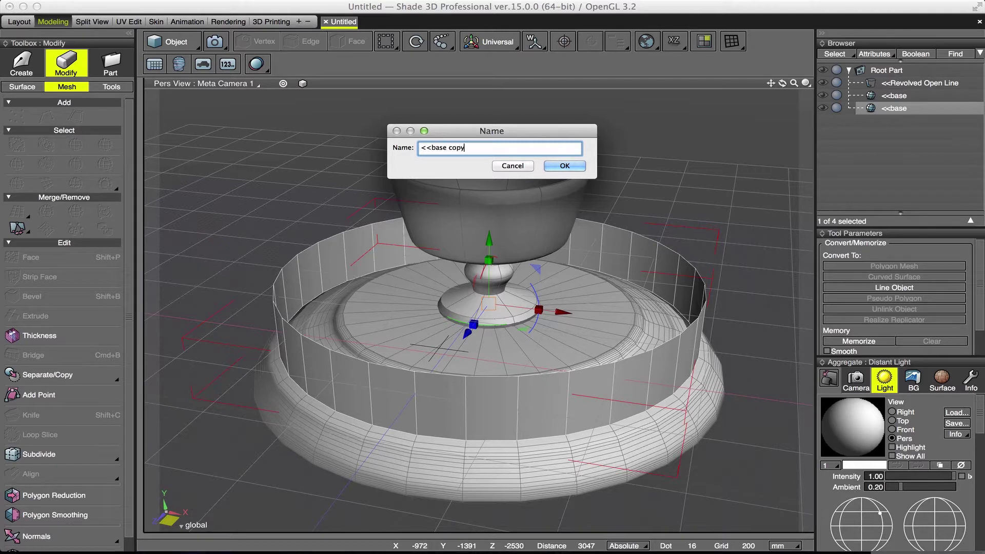
{"action": "type", "text": "part"}
{"action": "key", "text": "Return"}
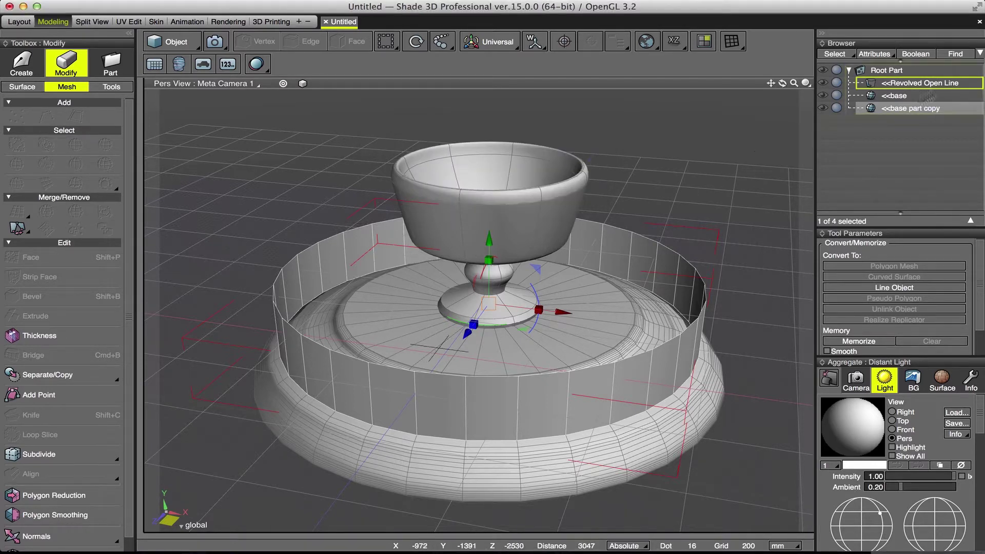
{"action": "mouse_move", "coordinate": [488, 239]}
{"action": "left_mouse_down"}
{"action": "mouse_move", "coordinate": [498, 209]}
{"action": "mouse_move", "coordinate": [497, 246]}
{"action": "left_mouse_up"}
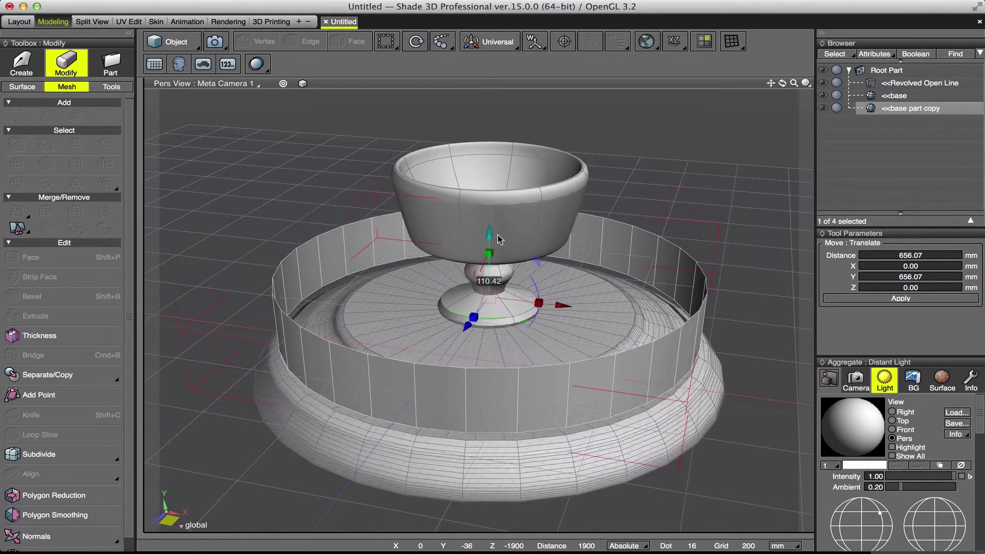
Lower the wall strip 5.52 mm in Y onto the base, then enter Face mode.
{"action": "left_click_drag", "start_coordinate": [498, 246], "coordinate": [498, 251]}
{"action": "left_click_drag", "start_coordinate": [783, 84], "coordinate": [767, 88]}
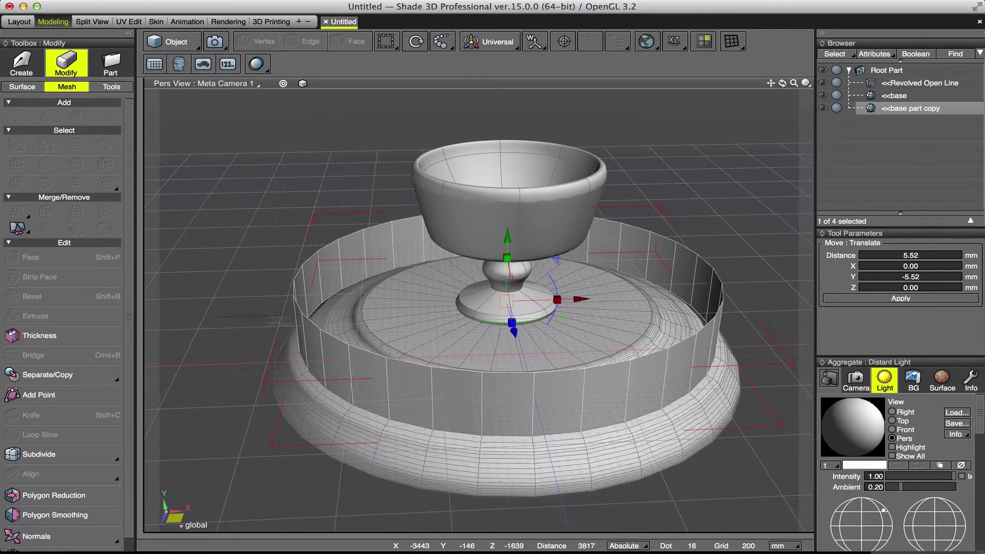
{"action": "key", "text": "Tab"}
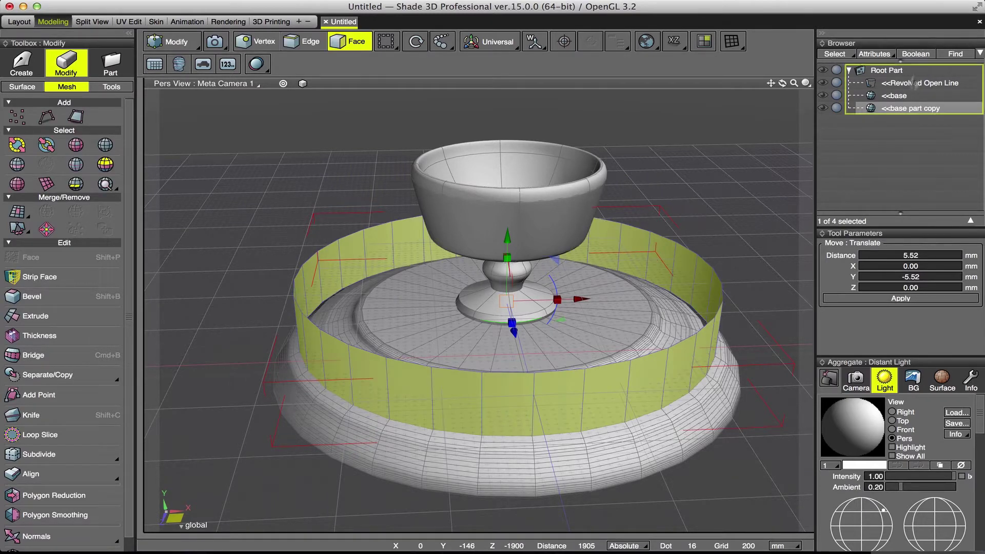
On the base object, pick top faces and grow the selection to the whole inner disk.
{"action": "left_click", "coordinate": [894, 96]}
{"action": "left_click", "coordinate": [429, 327]}
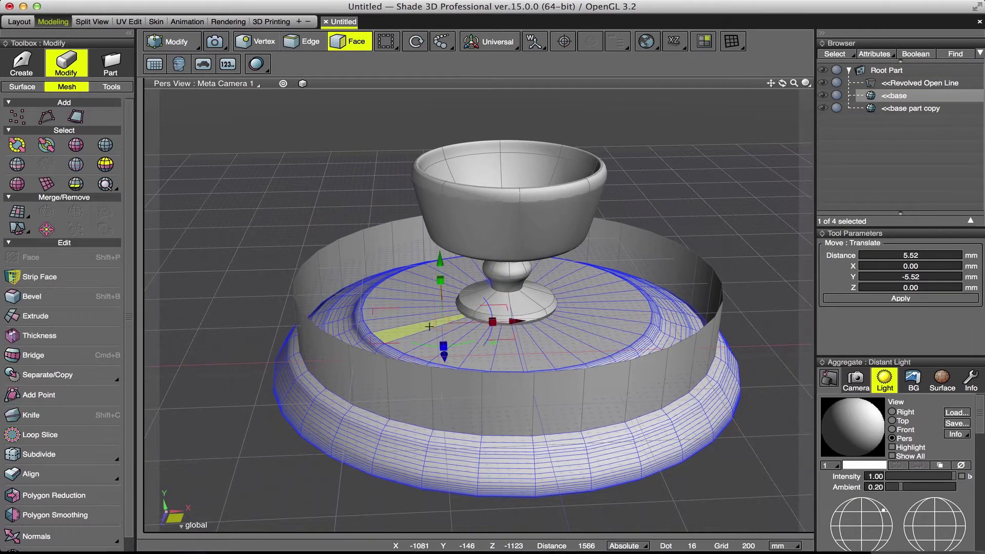
{"action": "left_click", "coordinate": [405, 317], "text": "shift"}
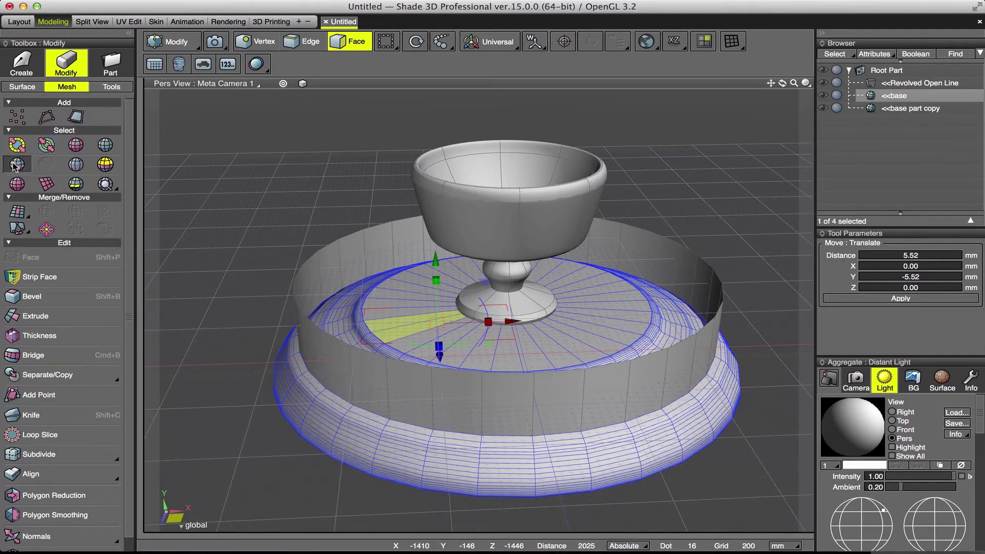
{"action": "left_click", "coordinate": [18, 146]}
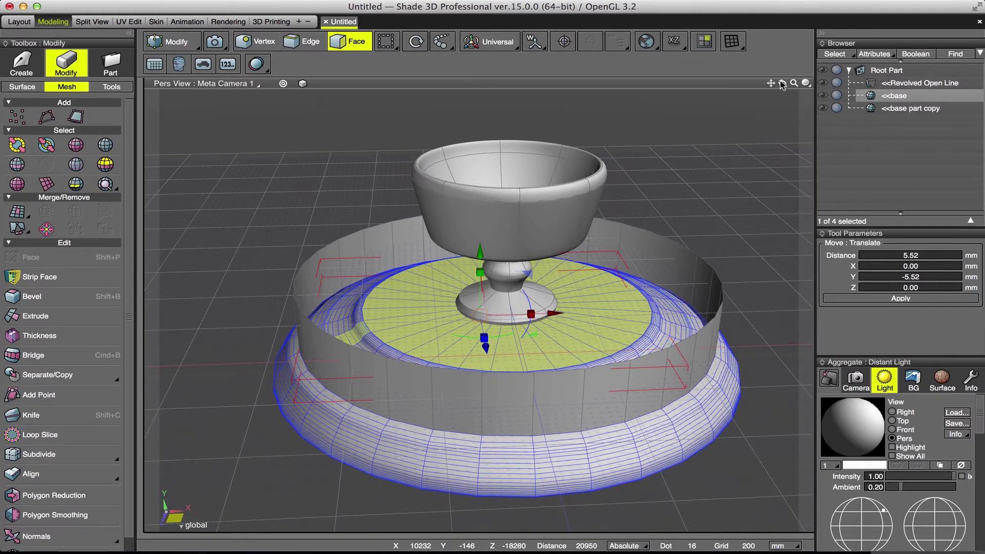
Check the inner-disk face selection from above, then open the Separate/Copy options.
{"action": "left_click_drag", "start_coordinate": [781, 85], "coordinate": [782, 103]}
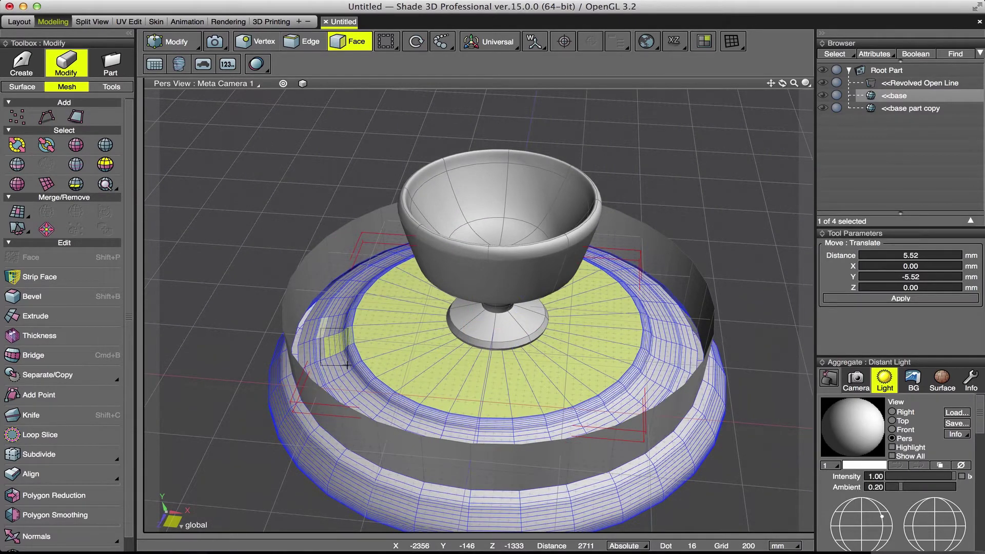
{"action": "scroll", "coordinate": [287, 342], "scroll_direction": "up", "scroll_amount": 2}
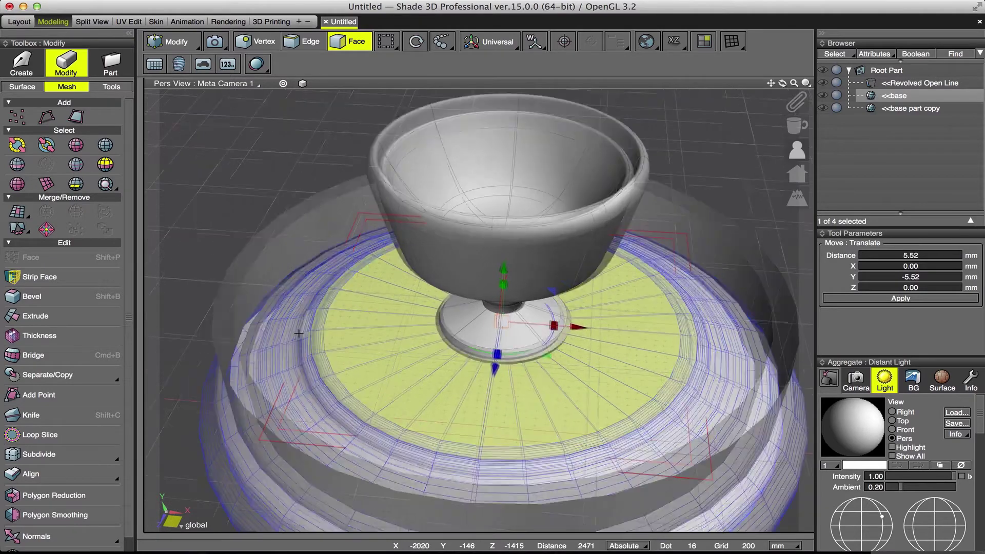
{"action": "scroll", "coordinate": [277, 339], "scroll_direction": "up", "scroll_amount": 3}
{"action": "scroll", "coordinate": [277, 339], "scroll_direction": "up", "scroll_amount": 2}
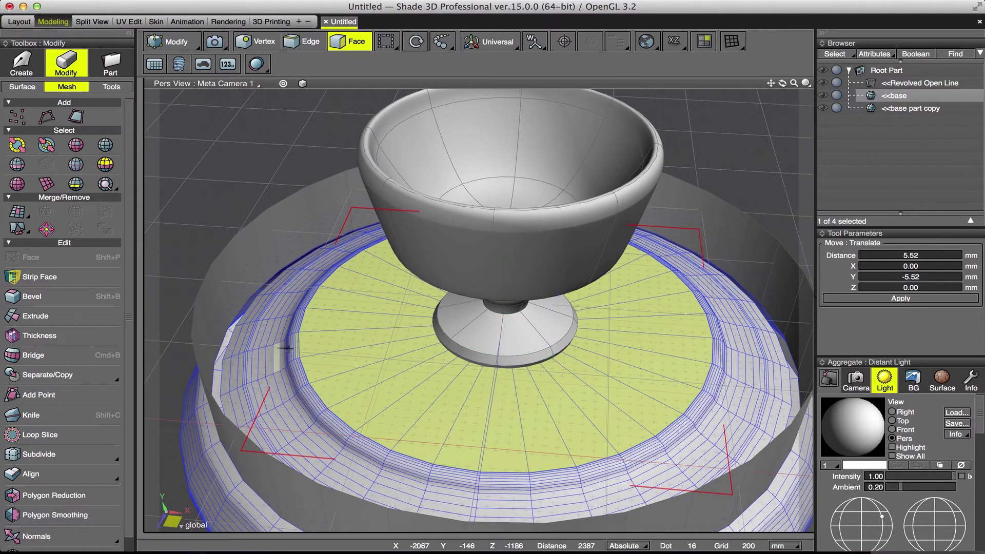
{"action": "scroll", "coordinate": [779, 89], "scroll_direction": "down", "scroll_amount": 5}
{"action": "left_click_drag", "start_coordinate": [781, 83], "coordinate": [783, 85]}
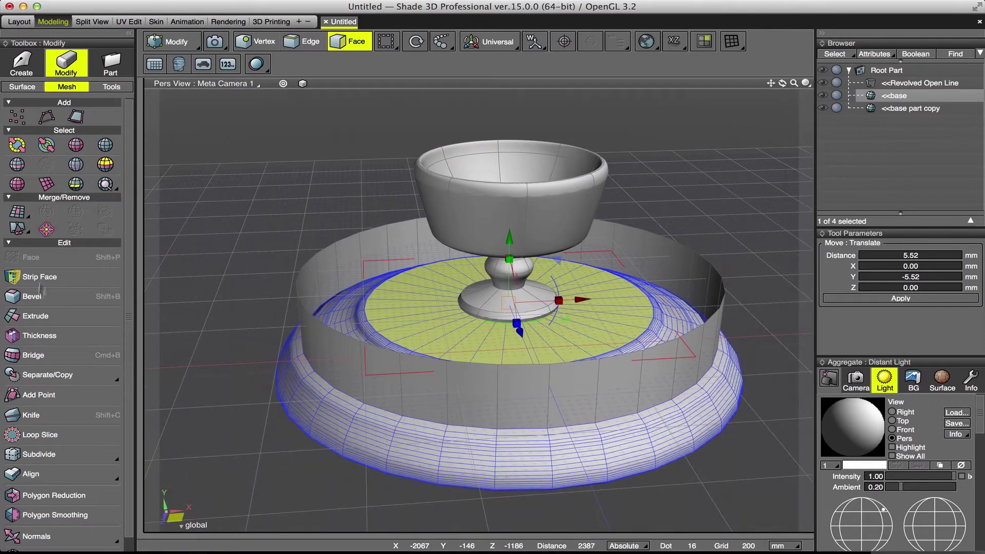
{"action": "left_click", "coordinate": [38, 378]}
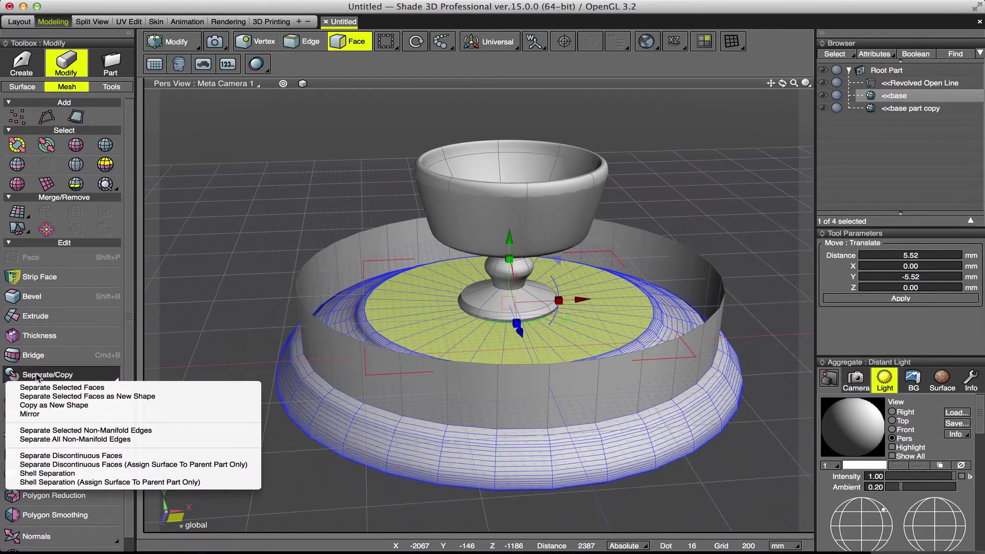
Separate the selected inner-disk faces into a new part and rename it <<base2.
{"action": "left_click", "coordinate": [51, 396]}
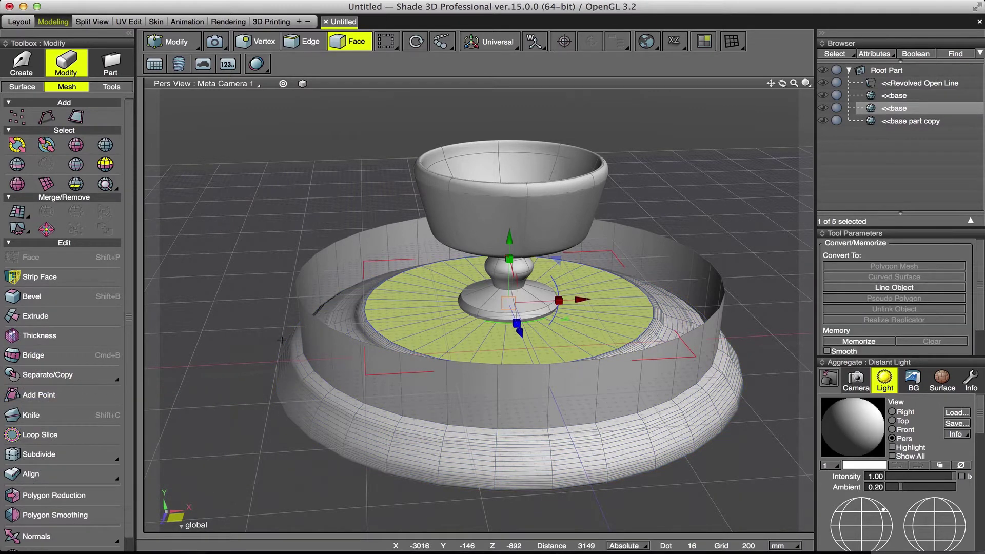
{"action": "left_click", "coordinate": [169, 41]}
{"action": "left_click_drag", "start_coordinate": [782, 84], "coordinate": [770, 87]}
{"action": "double_click", "coordinate": [893, 108]}
{"action": "left_click", "coordinate": [457, 148]}
{"action": "type", "text": "2"}
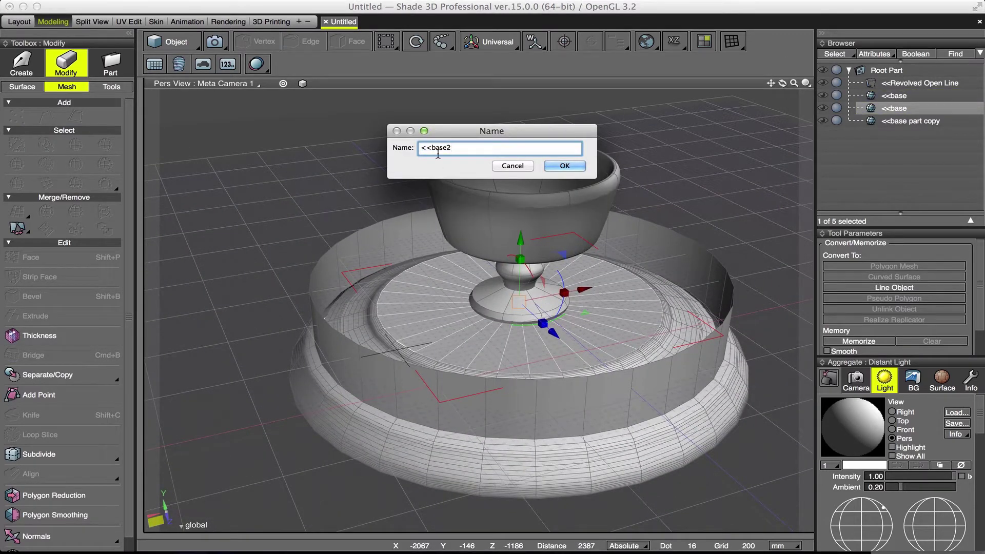
{"action": "key", "text": "Return"}
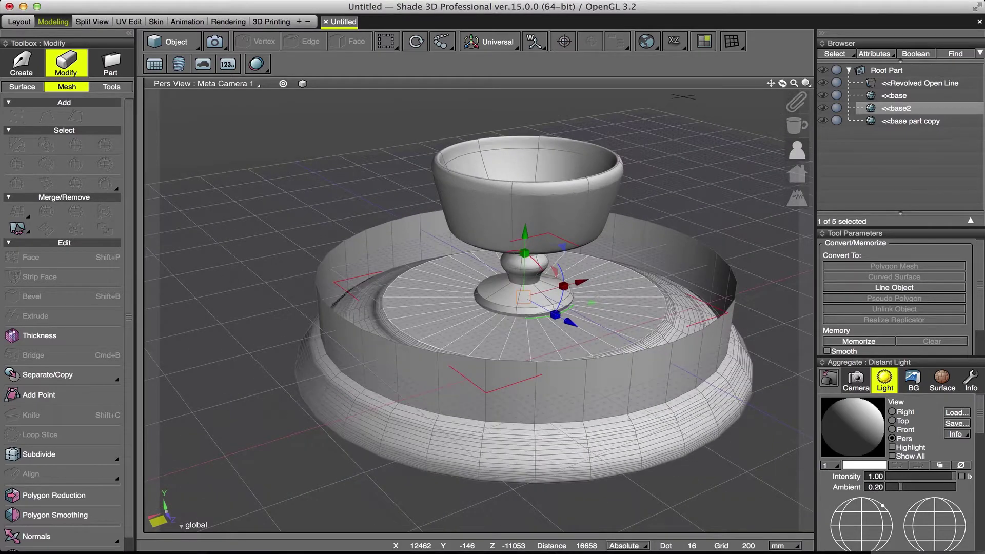
Select the <<base part copy ring in the Browser and view it from a slightly new angle.
{"action": "left_click", "coordinate": [895, 122]}
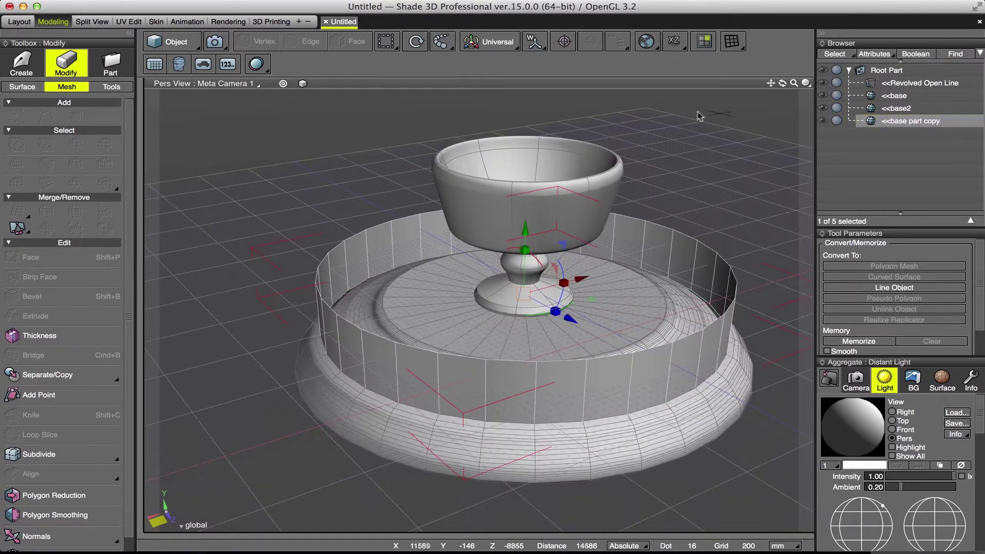
{"action": "left_click_drag", "start_coordinate": [795, 100], "coordinate": [759, 94]}
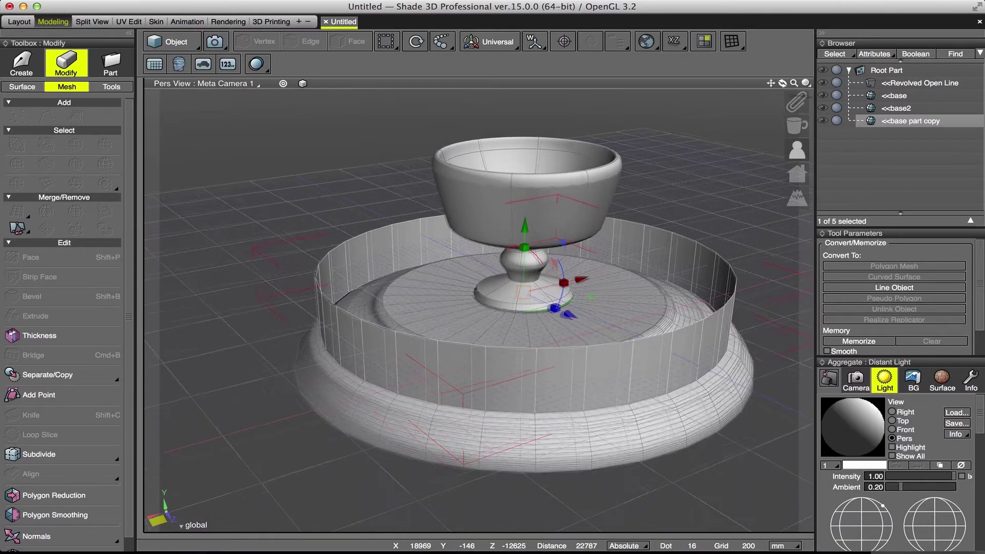
{"action": "left_click_drag", "start_coordinate": [796, 150], "coordinate": [779, 154]}
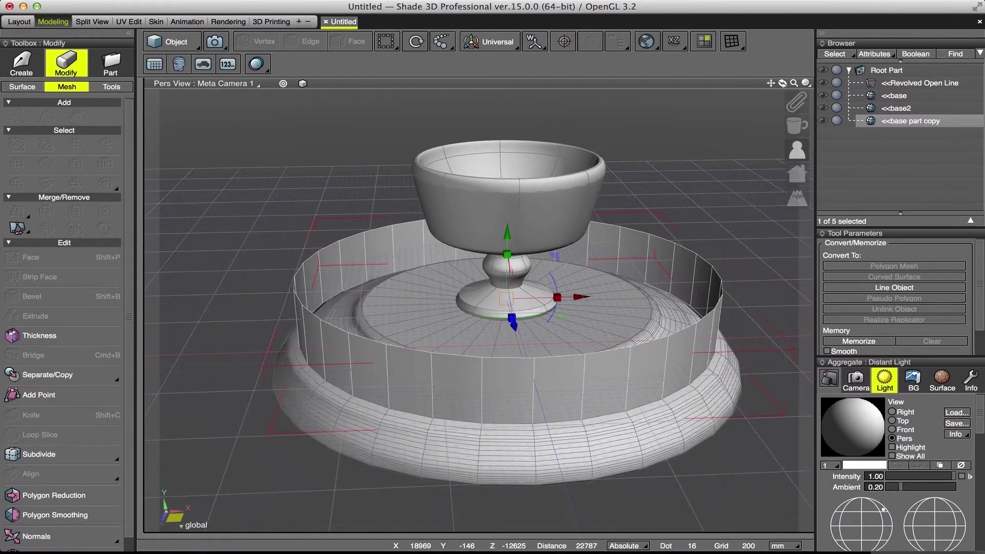
Clear the ring's existing UVs in the UV Edit workspace.
{"action": "left_click", "coordinate": [129, 22]}
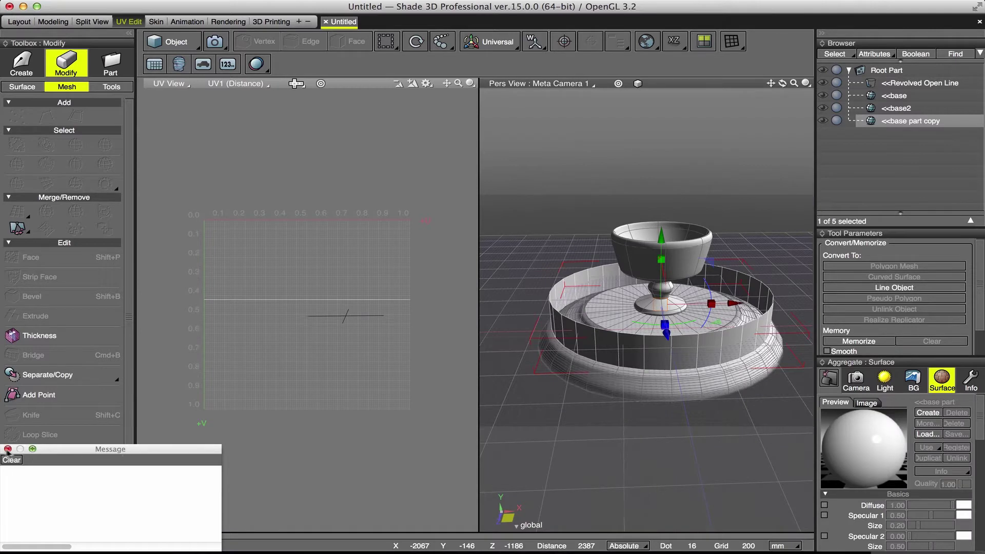
{"action": "left_click", "coordinate": [8, 449]}
{"action": "left_click", "coordinate": [293, 87]}
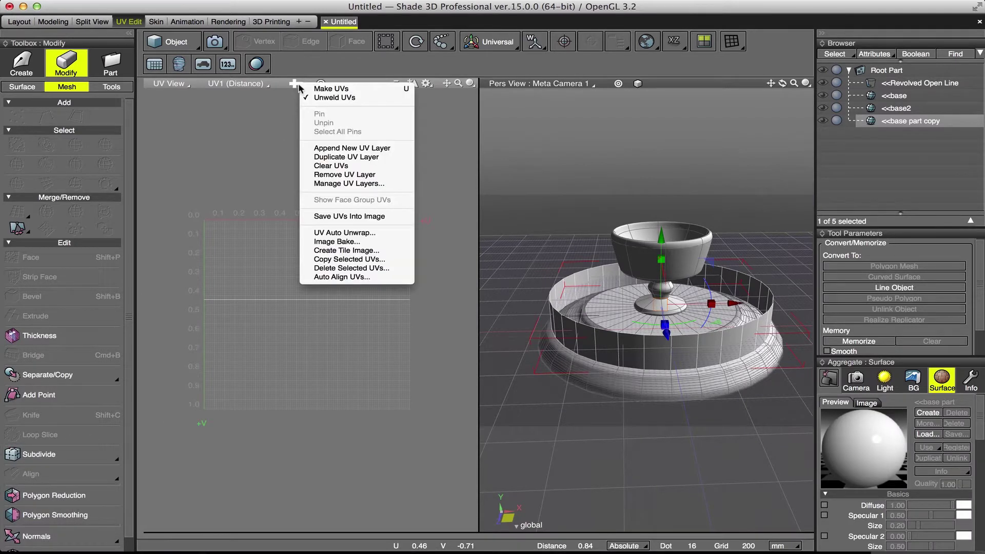
{"action": "left_click", "coordinate": [392, 165]}
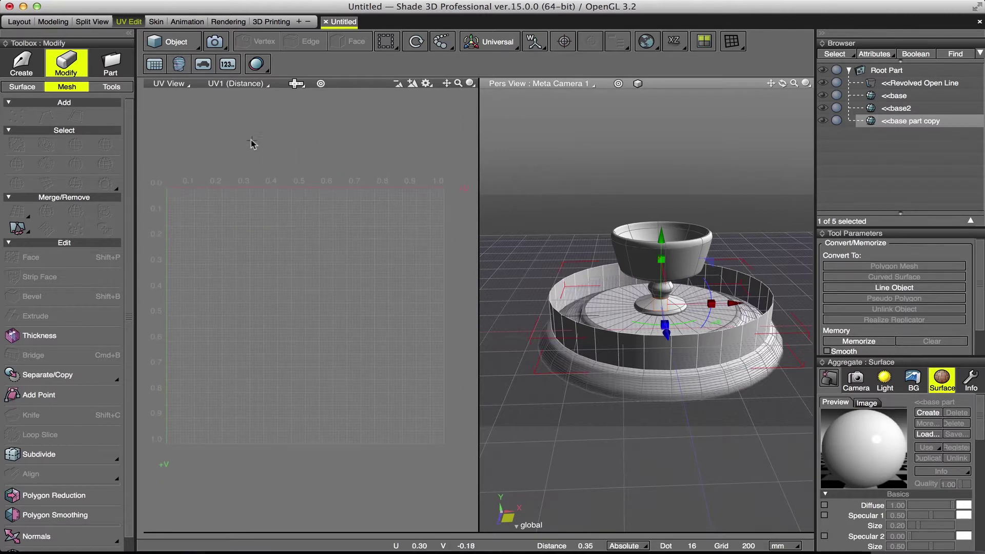
Auto-unwrap the ring into UV 2 and display the UV2 (Parameter) layout.
{"action": "left_click", "coordinate": [295, 84]}
{"action": "left_click", "coordinate": [323, 231]}
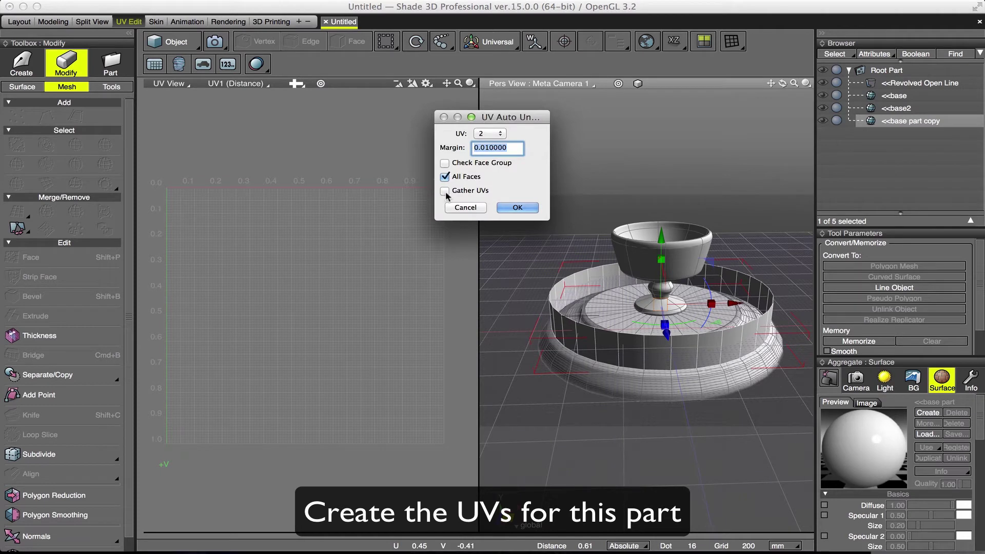
{"action": "left_click", "coordinate": [490, 133]}
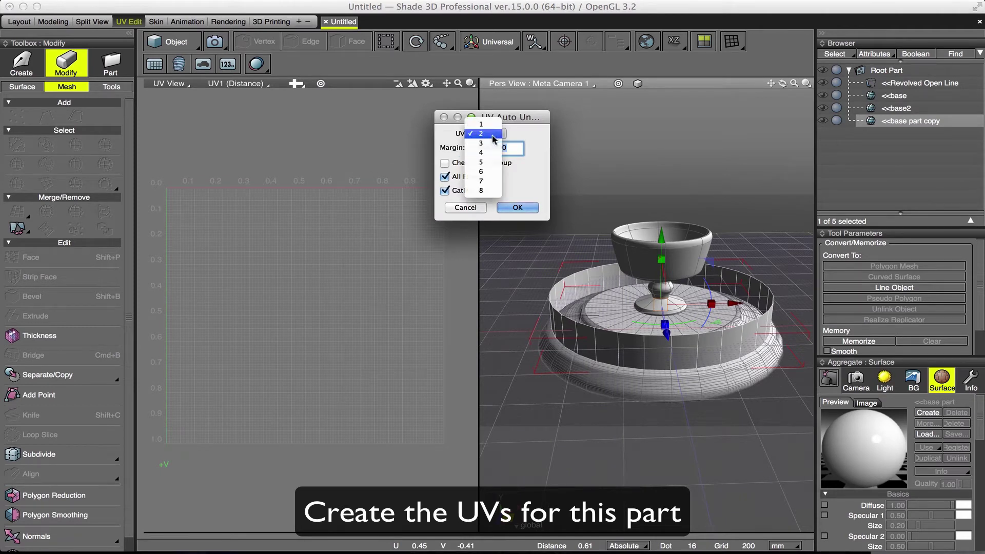
{"action": "left_click", "coordinate": [539, 135]}
{"action": "left_click", "coordinate": [517, 207]}
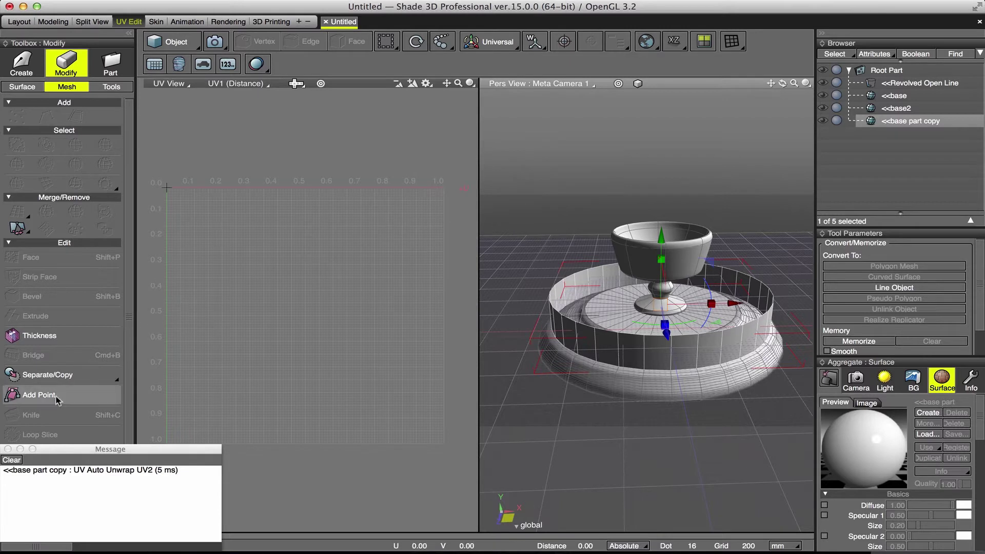
{"action": "left_click", "coordinate": [236, 84]}
{"action": "left_click", "coordinate": [257, 98]}
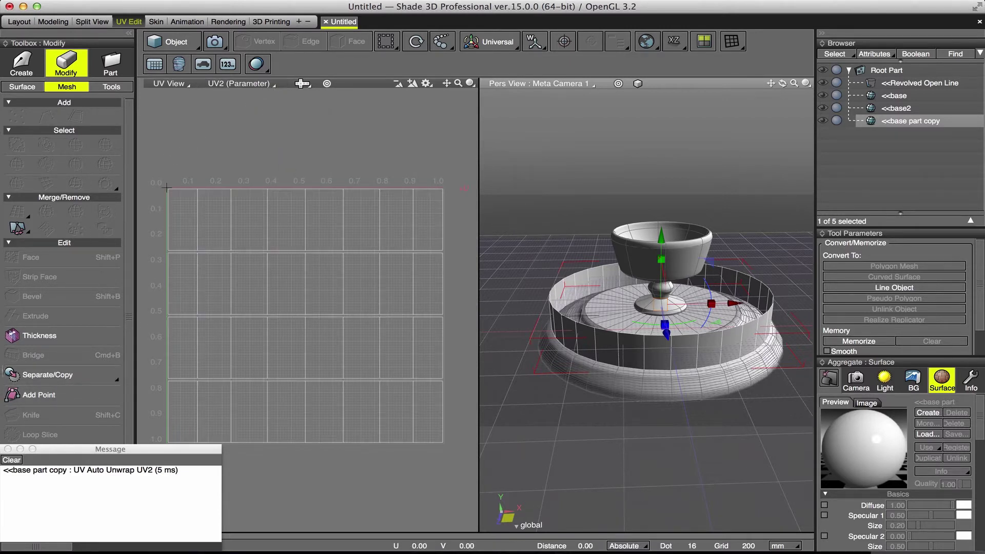
{"action": "left_click", "coordinate": [8, 449]}
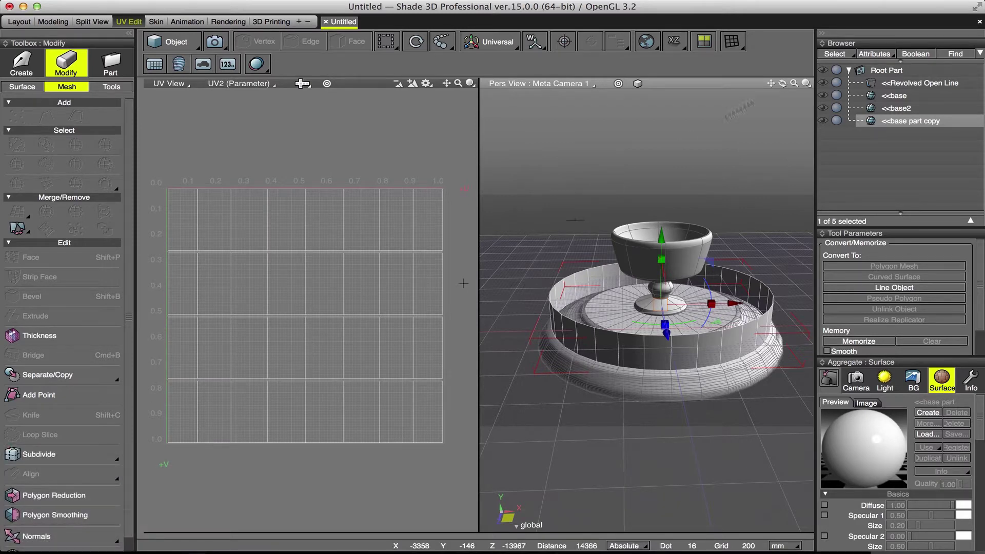
{"action": "mouse_move", "coordinate": [770, 84]}
{"action": "left_mouse_down"}
{"action": "mouse_move", "coordinate": [753, 85]}
{"action": "mouse_move", "coordinate": [800, 72]}
{"action": "left_mouse_up"}
Inspect how the ring's faces map onto the UV grid in Face mode, then return to Object mode.
{"action": "key", "text": "Tab"}
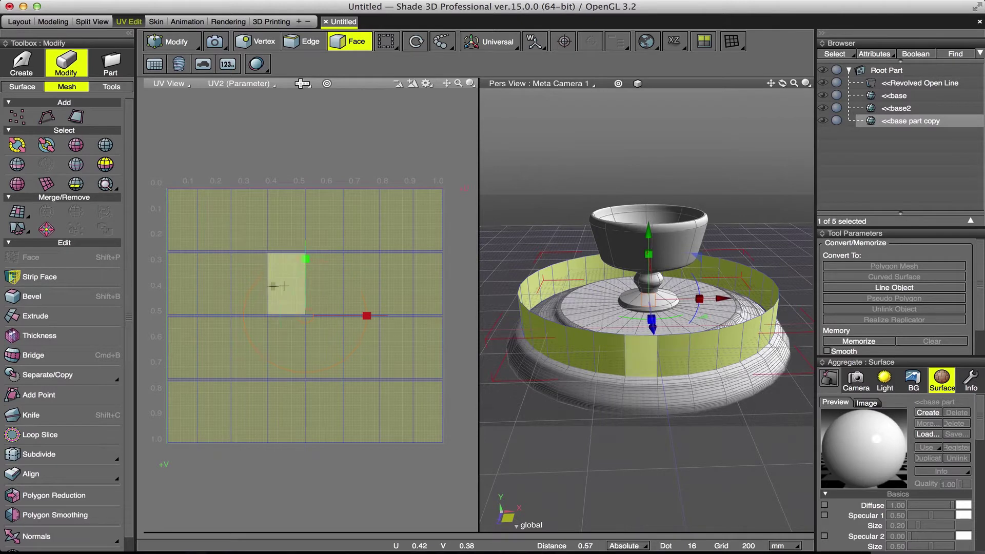
{"action": "left_click", "coordinate": [396, 293]}
{"action": "left_click", "coordinate": [330, 283]}
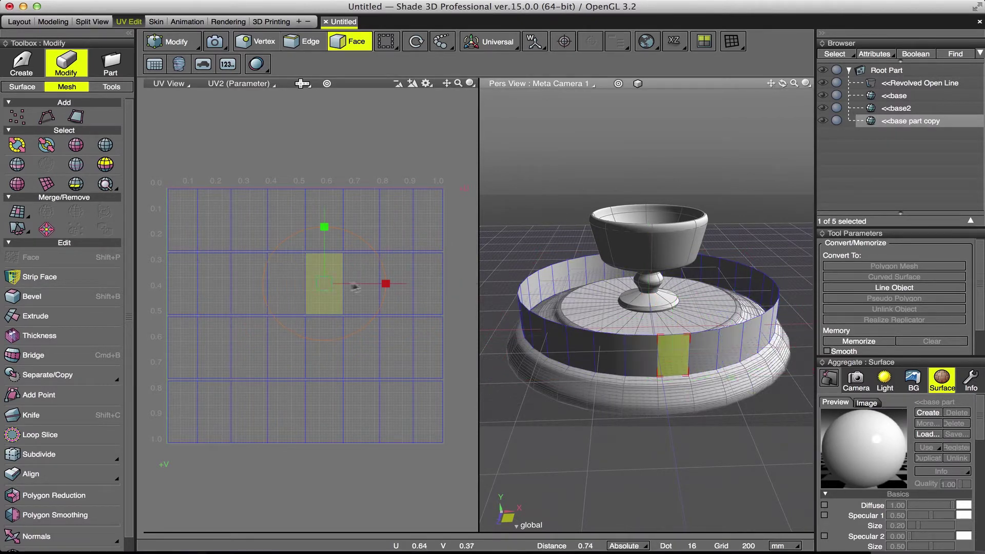
{"action": "left_click_drag", "start_coordinate": [200, 283], "coordinate": [154, 283]}
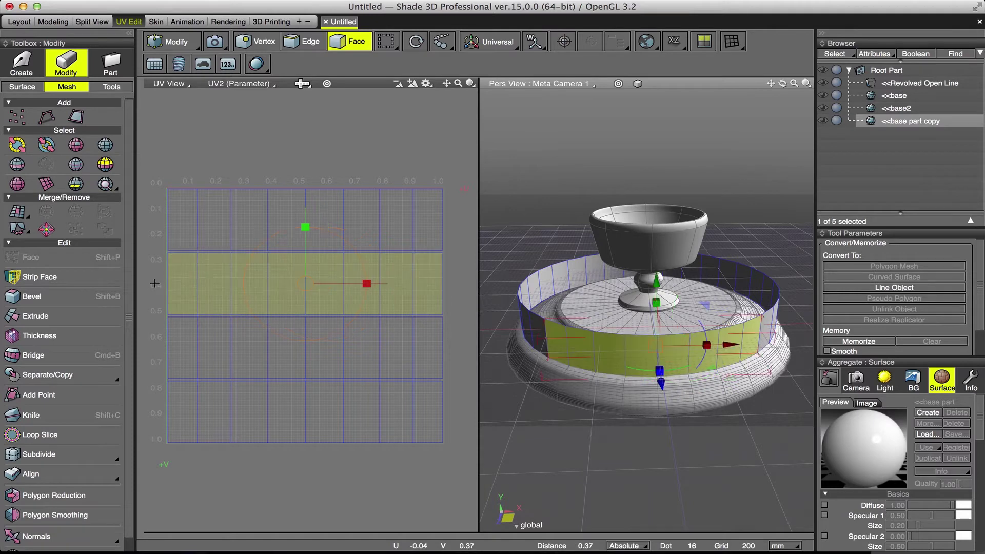
{"action": "key", "text": "Tab"}
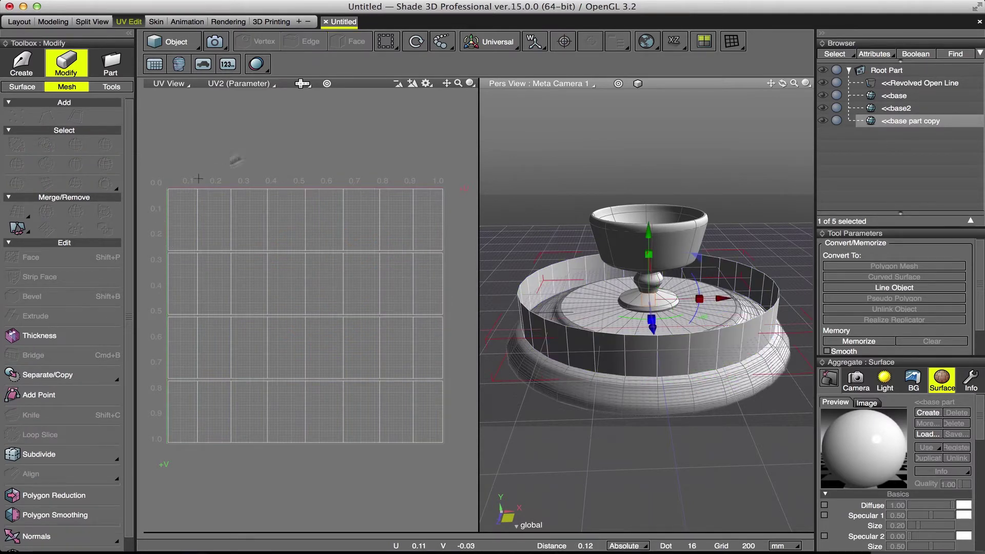
Set up Save UVs Into Image with a 2048 × 2048 pixel size.
{"action": "left_click", "coordinate": [302, 84]}
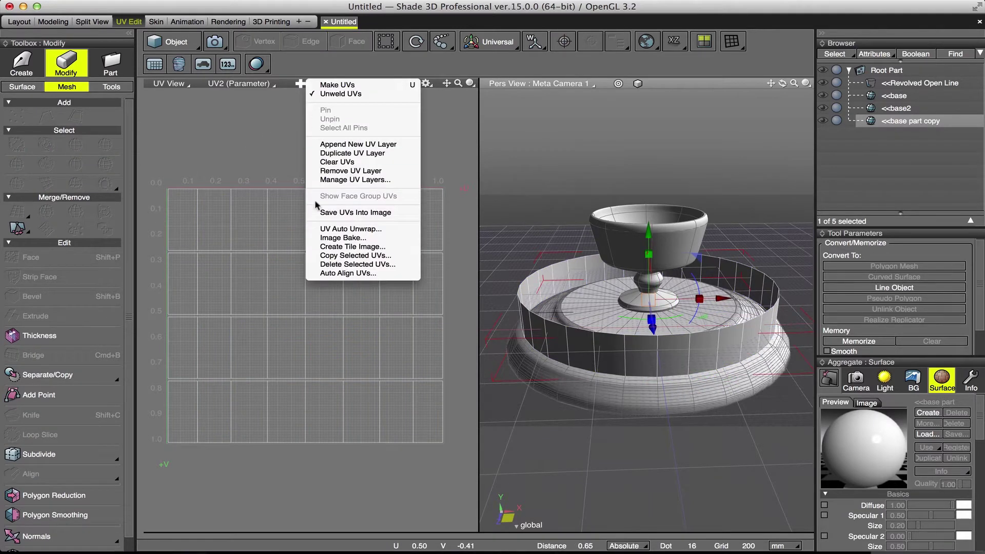
{"action": "left_click", "coordinate": [329, 212]}
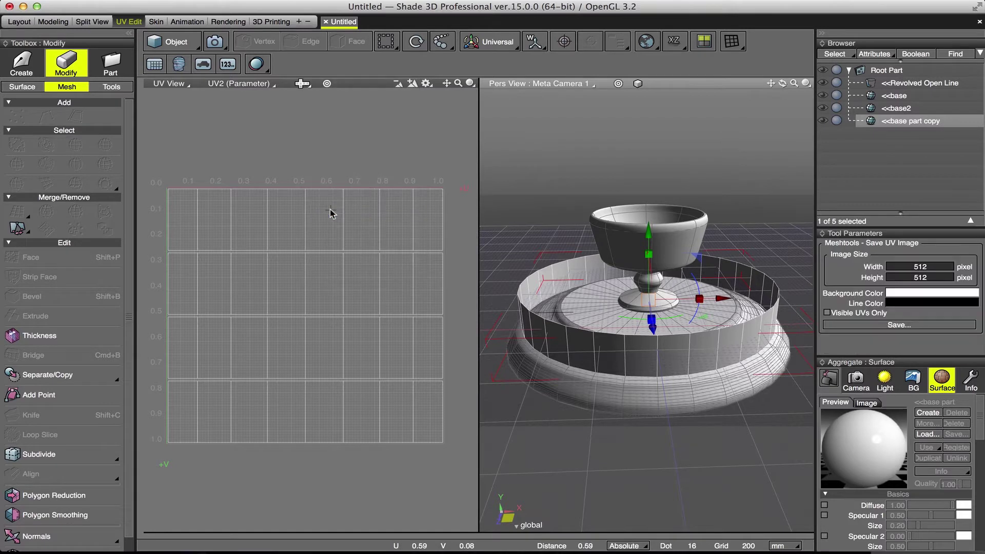
{"action": "left_click", "coordinate": [937, 267]}
{"action": "type", "text": "48"}
{"action": "key", "text": "Tab"}
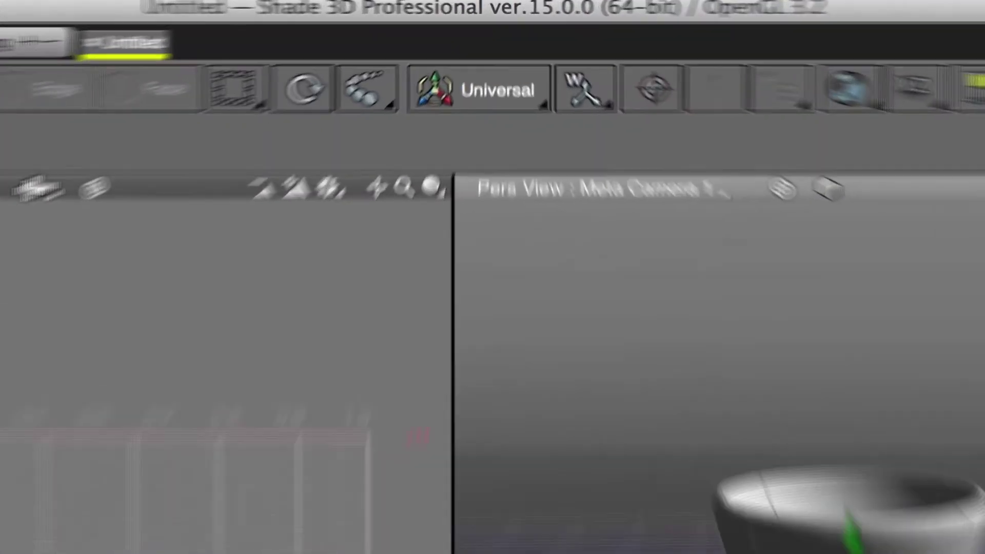
{"action": "left_click", "coordinate": [897, 325]}
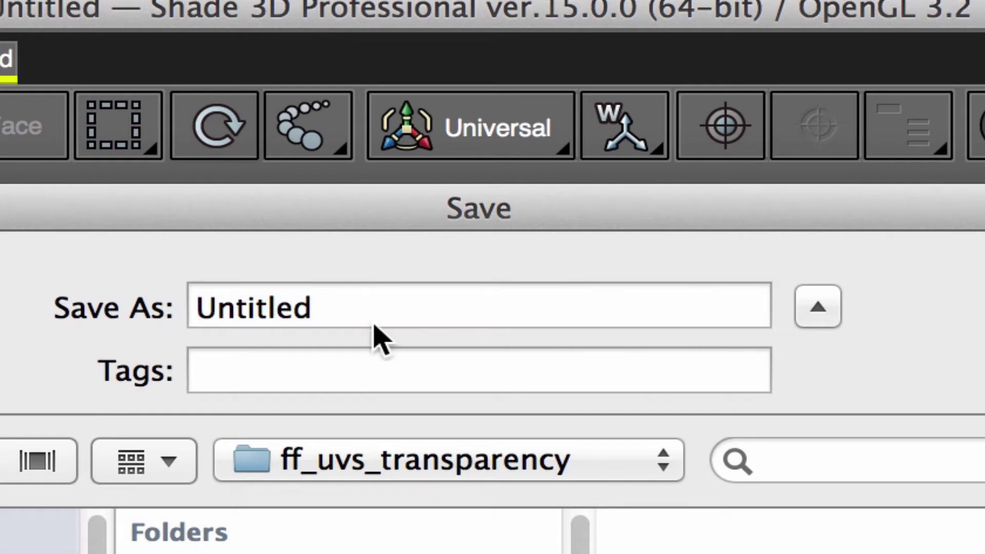
Save the UV image as base_part_uvs and add an empty Layer 1 above it in Photoshop.
{"action": "left_click", "coordinate": [157, 285]}
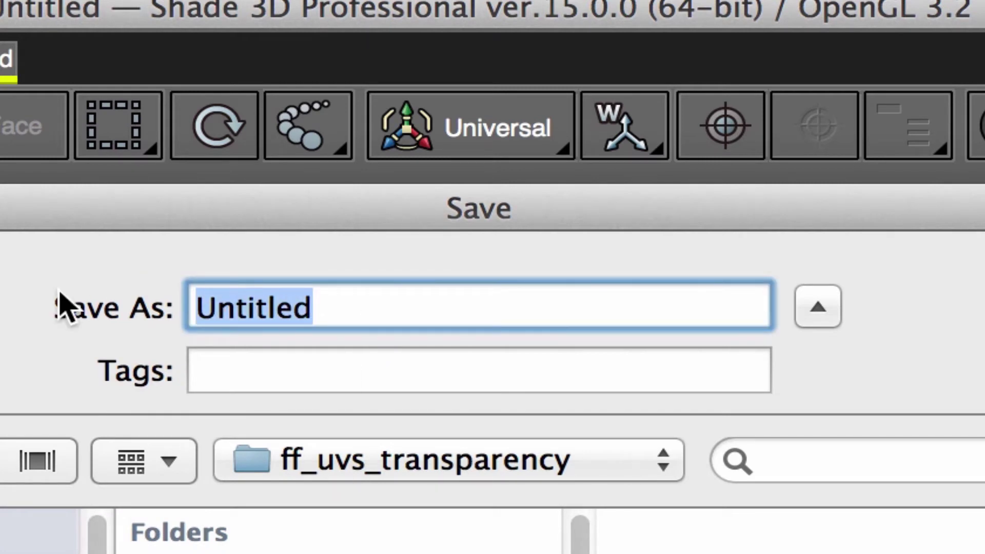
{"action": "type", "text": "base_2"}
{"action": "key", "text": "BackSpace"}
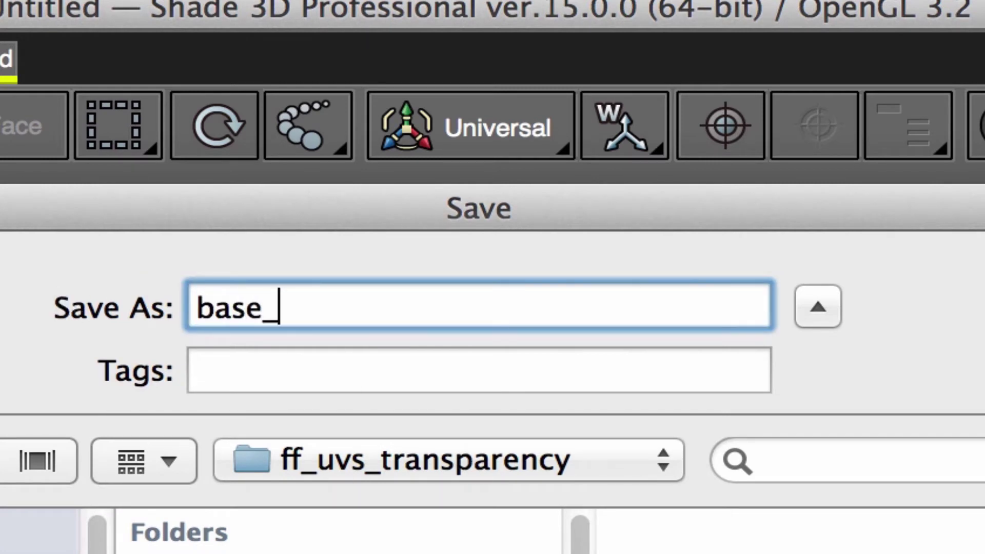
{"action": "type", "text": "p"}
{"action": "key", "text": "BackSpace"}
{"action": "type", "text": "part_uvs"}
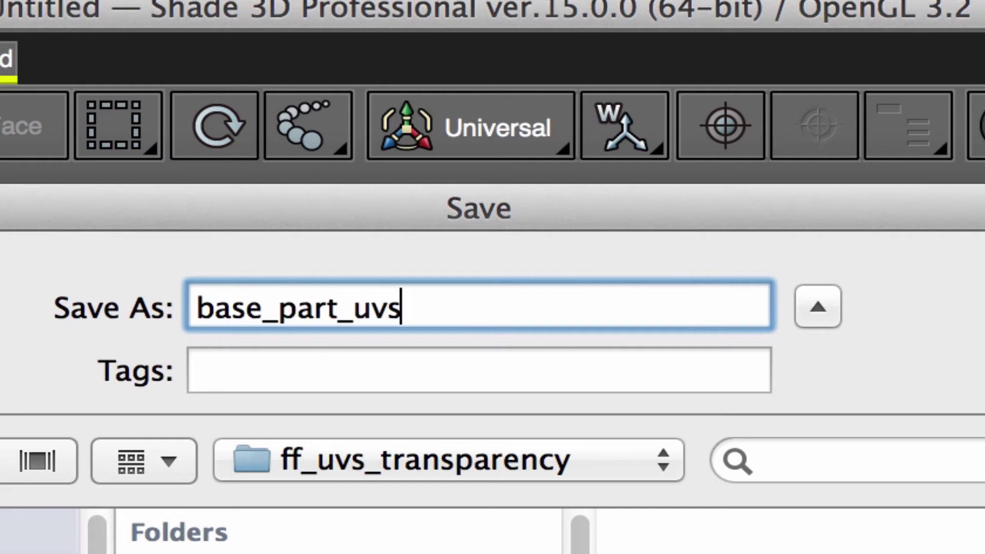
{"action": "key", "text": "Return"}
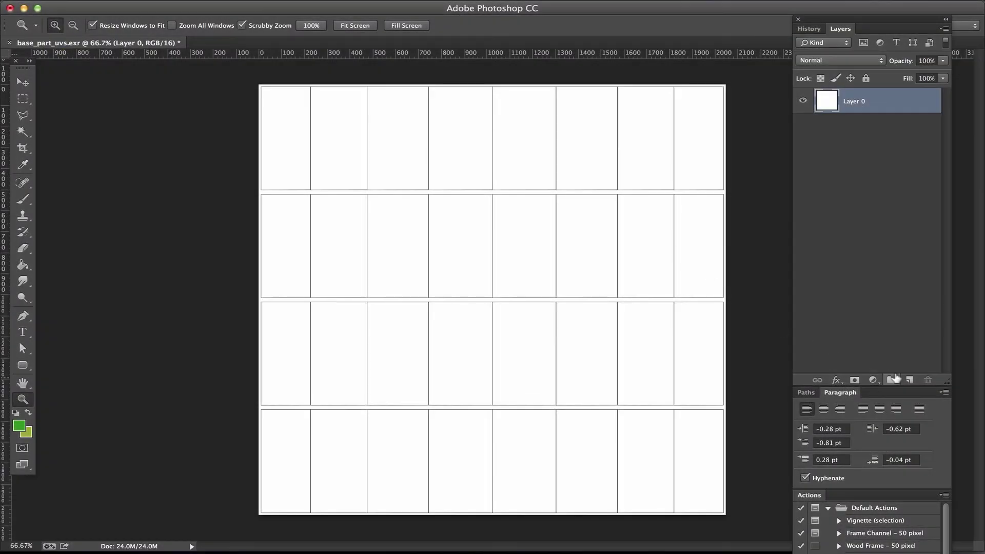
{"action": "left_click", "coordinate": [910, 380]}
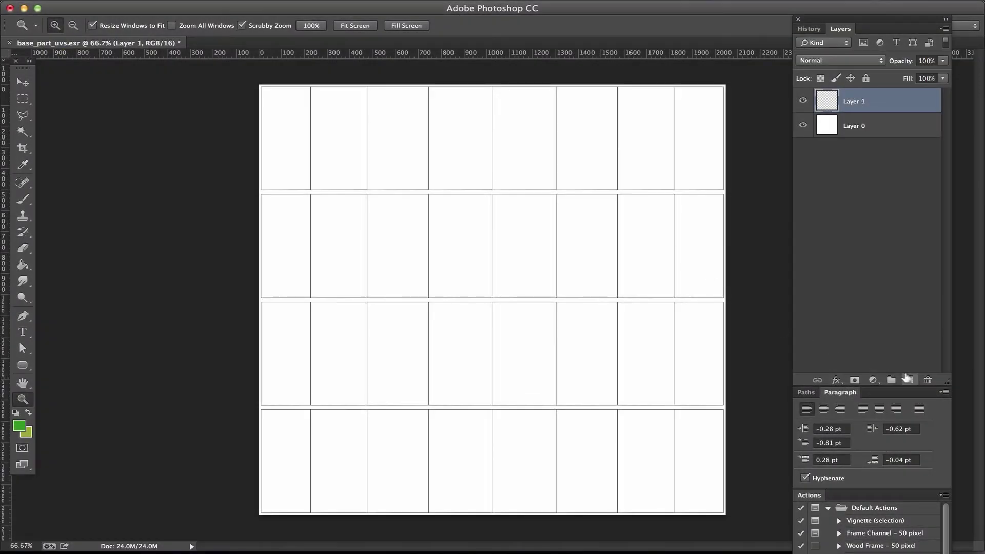
Paint grass along the top UV row on Layer 1, then taller grass with a 361 px brush.
{"action": "left_click", "coordinate": [22, 199]}
{"action": "left_click", "coordinate": [70, 25]}
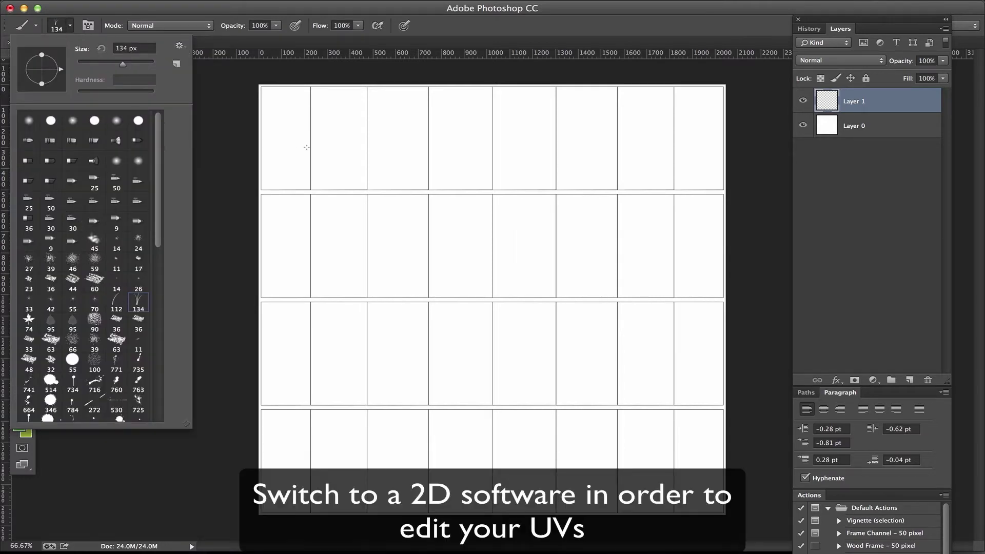
{"action": "mouse_move", "coordinate": [281, 165]}
{"action": "left_mouse_down"}
{"action": "mouse_move", "coordinate": [416, 177]}
{"action": "mouse_move", "coordinate": [723, 177]}
{"action": "mouse_move", "coordinate": [261, 177]}
{"action": "left_mouse_up"}
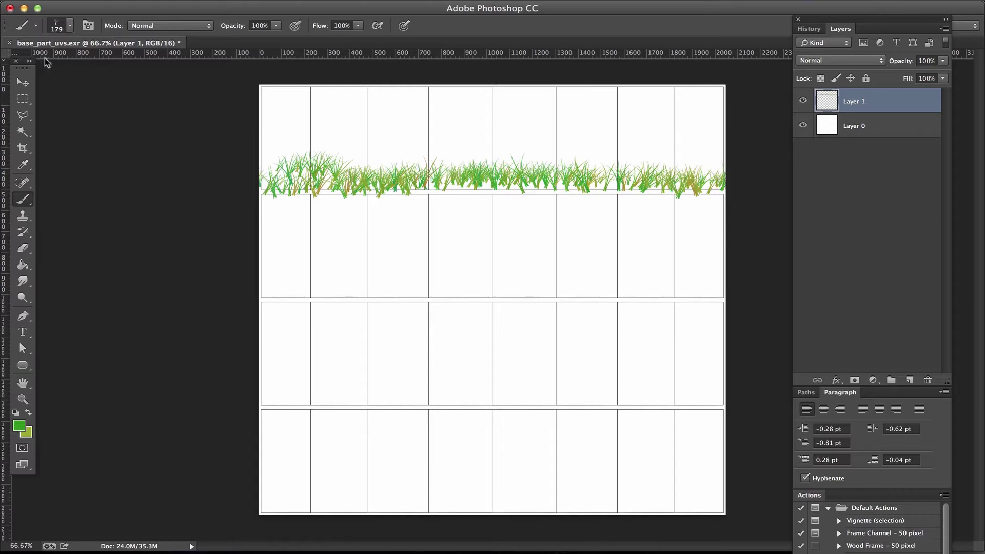
{"action": "left_click", "coordinate": [70, 26]}
{"action": "left_click_drag", "start_coordinate": [135, 62], "coordinate": [140, 63]}
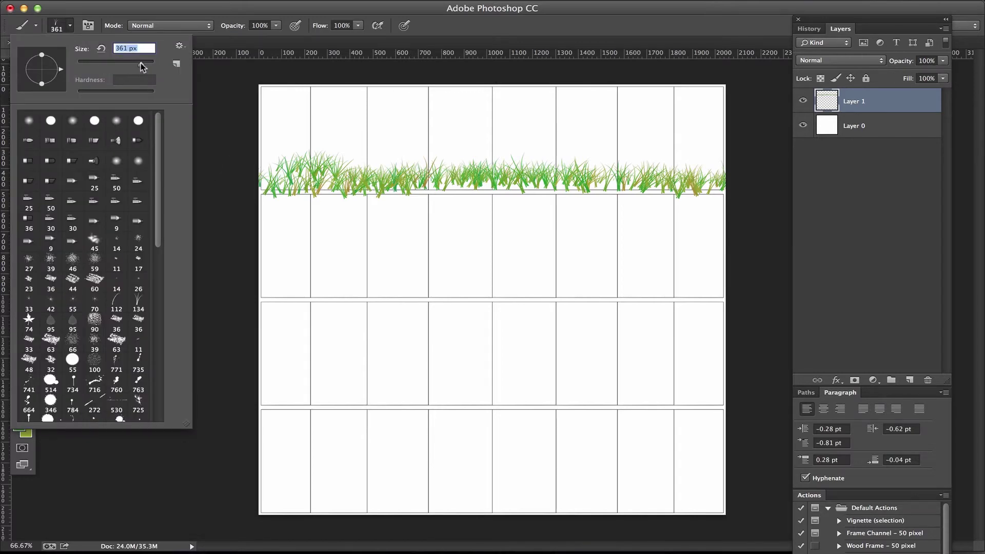
{"action": "mouse_move", "coordinate": [264, 154]}
{"action": "left_mouse_down"}
{"action": "mouse_move", "coordinate": [710, 153]}
{"action": "mouse_move", "coordinate": [282, 154]}
{"action": "mouse_move", "coordinate": [418, 154]}
{"action": "mouse_move", "coordinate": [443, 164]}
{"action": "mouse_move", "coordinate": [666, 149]}
{"action": "left_mouse_up"}
Fill out the top-row grass with extra clumps and blades using 112 px and 236 px brushes.
{"action": "left_click", "coordinate": [69, 25]}
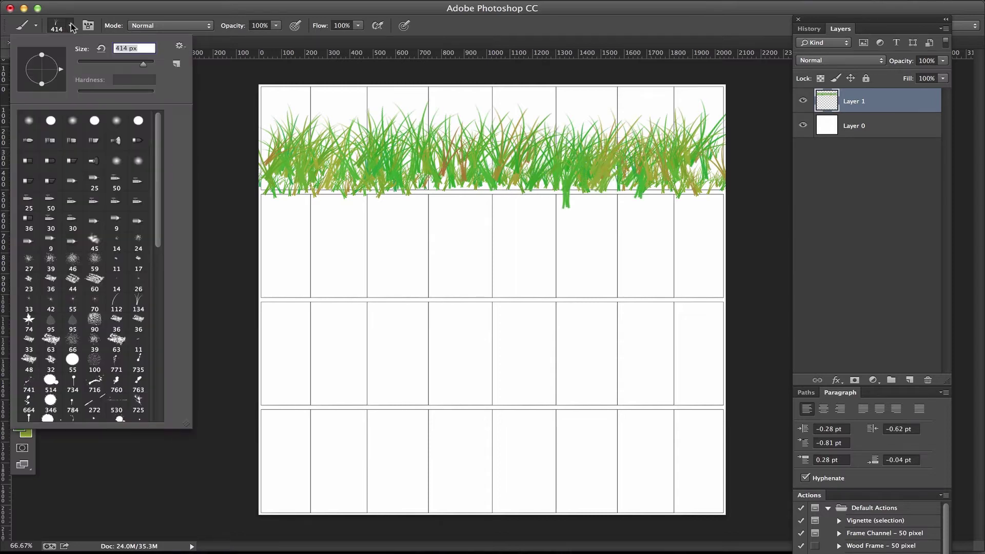
{"action": "double_click", "coordinate": [116, 299]}
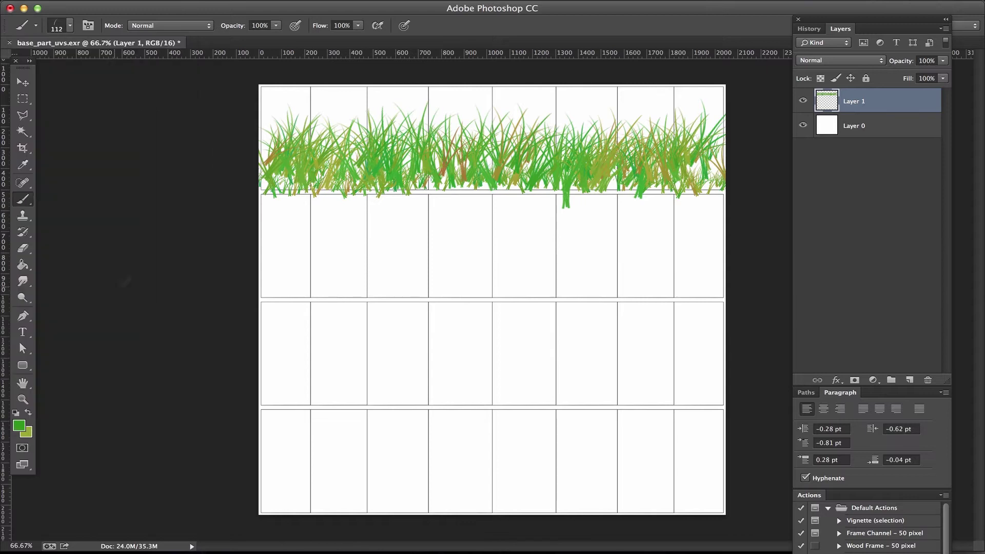
{"action": "left_click", "coordinate": [348, 118]}
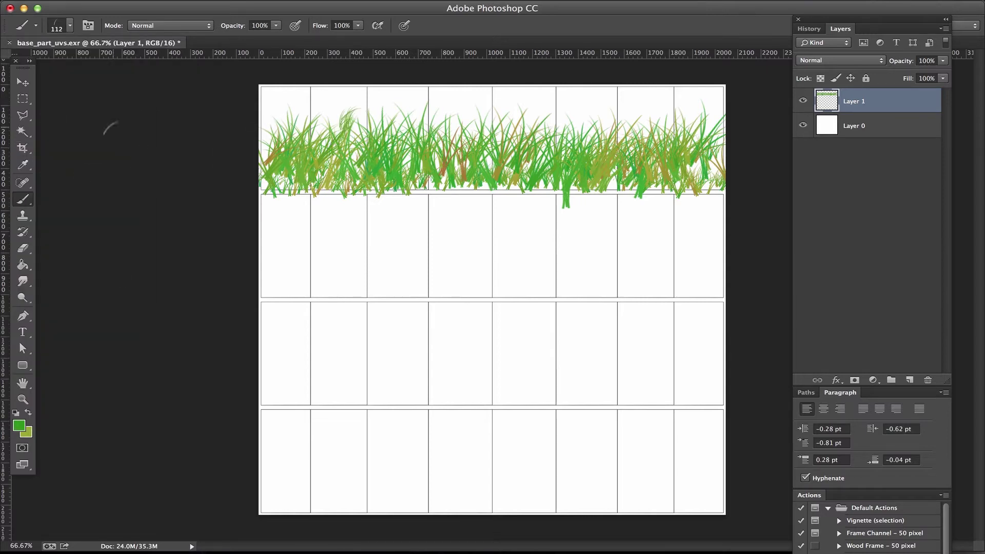
{"action": "left_click", "coordinate": [69, 26]}
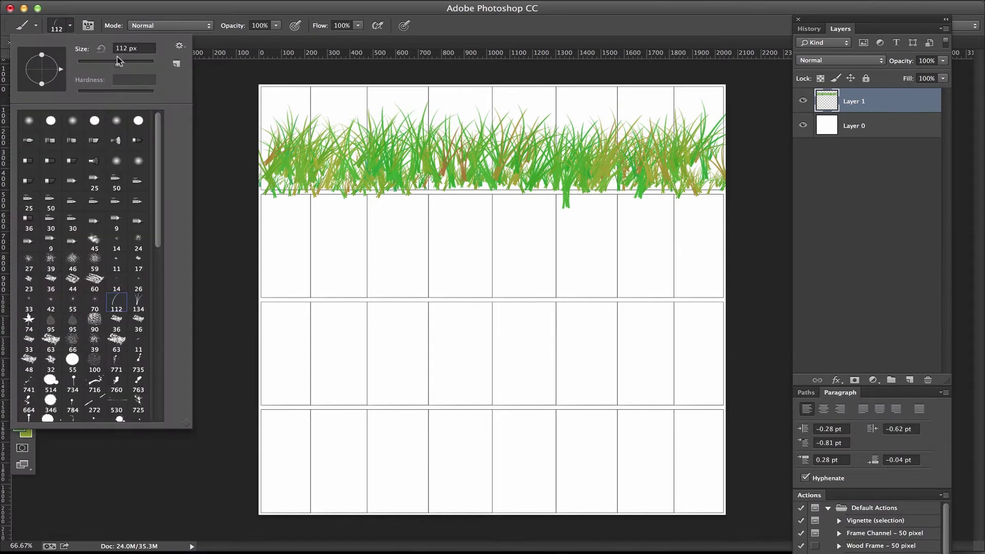
{"action": "key", "text": "Return"}
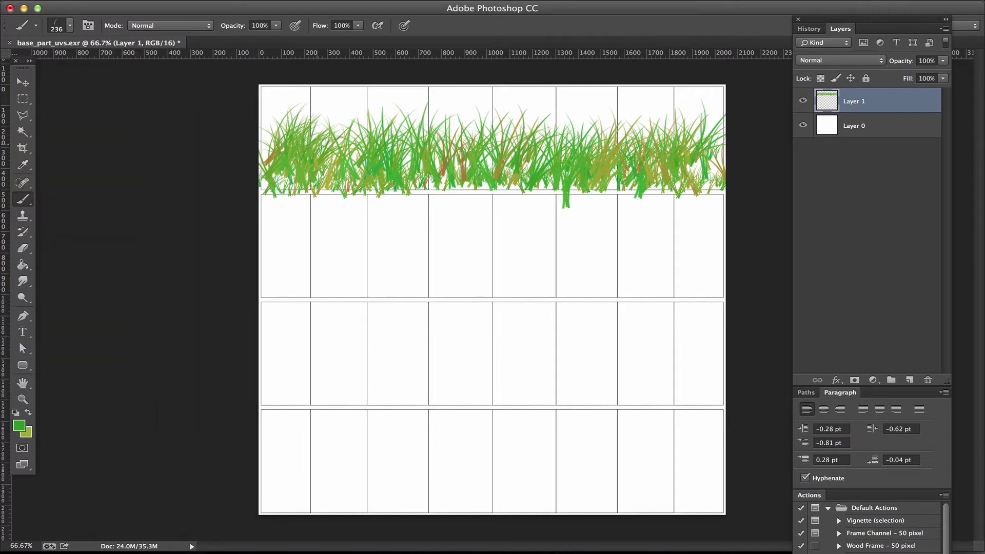
{"action": "left_click_drag", "start_coordinate": [349, 152], "coordinate": [387, 118]}
{"action": "mouse_move", "coordinate": [444, 138]}
{"action": "left_mouse_down"}
{"action": "mouse_move", "coordinate": [528, 123]}
{"action": "mouse_move", "coordinate": [710, 131]}
{"action": "left_mouse_up"}
{"action": "left_click_drag", "start_coordinate": [575, 154], "coordinate": [533, 133]}
{"action": "left_click_drag", "start_coordinate": [437, 149], "coordinate": [518, 154]}
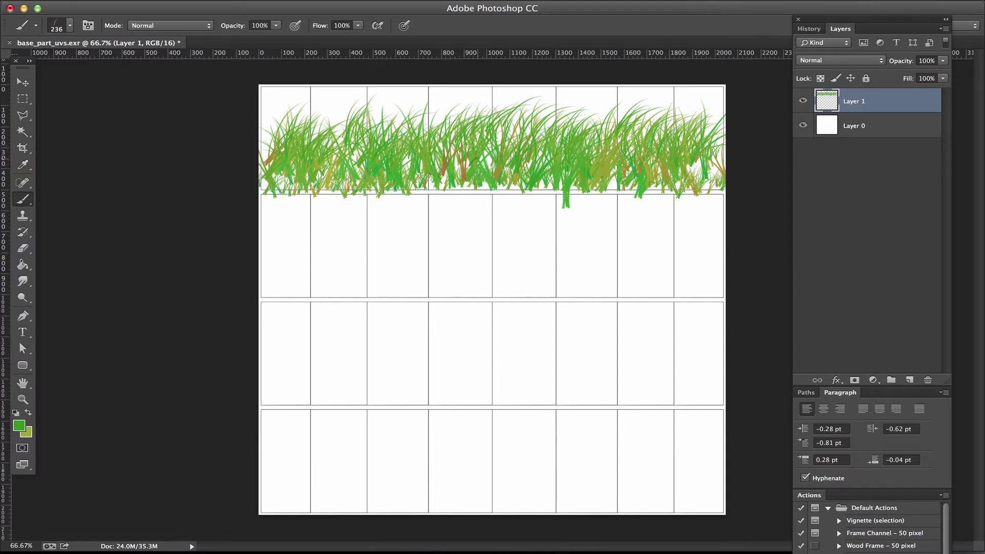
{"action": "left_click", "coordinate": [865, 134]}
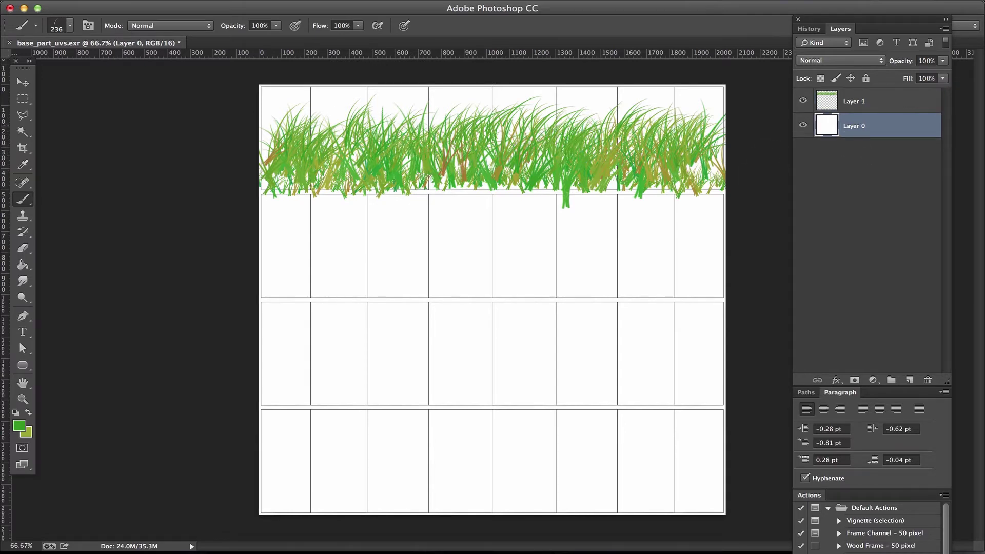
Trim the grass on Layer 1 so it stays within the top UV row.
{"action": "left_click", "coordinate": [23, 132]}
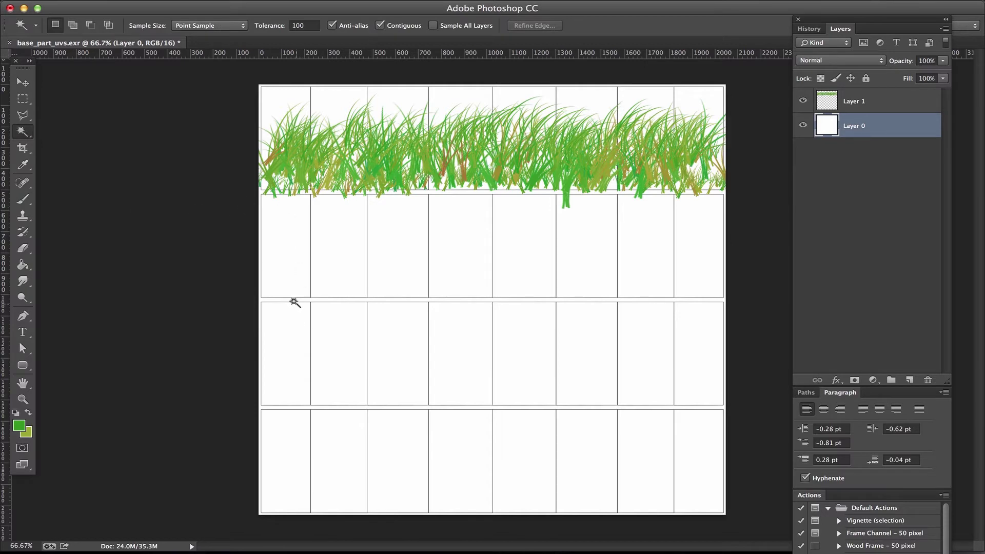
{"action": "left_click", "coordinate": [288, 296]}
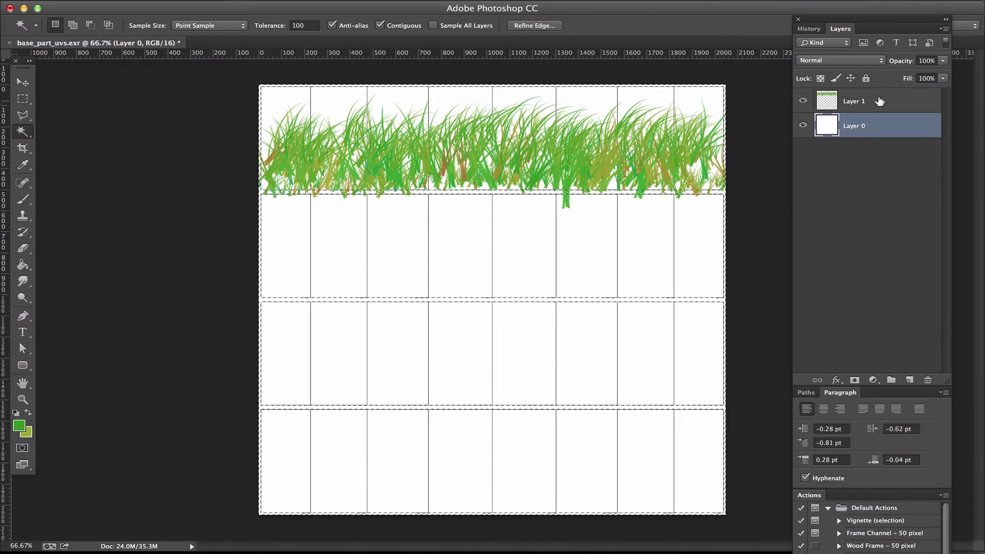
{"action": "left_click", "coordinate": [879, 101]}
{"action": "key", "text": "ctrl+d"}
{"action": "left_click", "coordinate": [23, 99]}
{"action": "mouse_move", "coordinate": [248, 193]}
{"action": "left_mouse_down"}
{"action": "mouse_move", "coordinate": [440, 217]}
{"action": "mouse_move", "coordinate": [731, 230]}
{"action": "left_mouse_up"}
{"action": "left_click", "coordinate": [752, 209]}
Duplicate the grass layer three times into UV rows 2–4 and hide the white Layer 0.
{"action": "key", "text": "ctrl+j"}
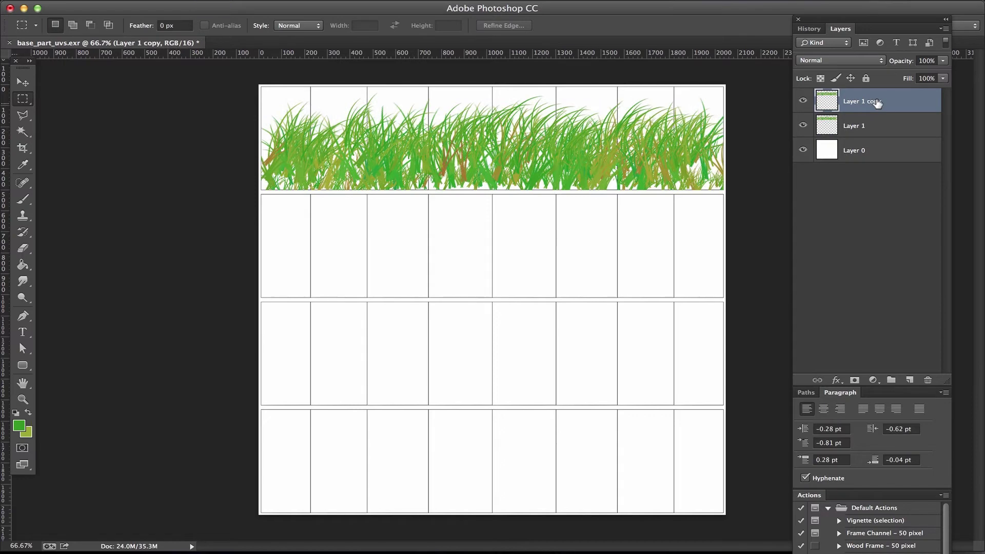
{"action": "key", "text": "v"}
{"action": "mouse_move", "coordinate": [370, 167]}
{"action": "left_mouse_down"}
{"action": "mouse_move", "coordinate": [369, 275]}
{"action": "mouse_move", "coordinate": [299, 268]}
{"action": "left_mouse_up"}
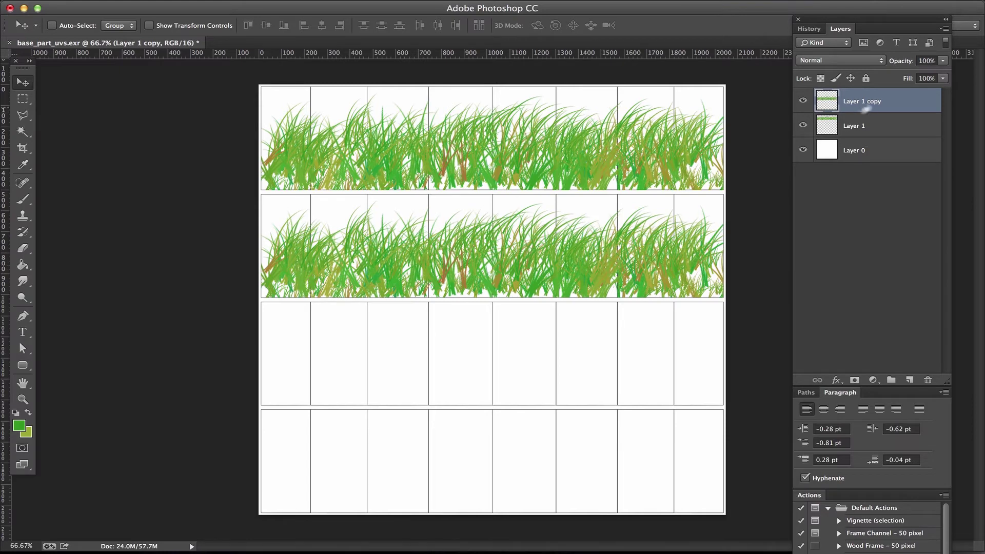
{"action": "key", "text": "ctrl+j"}
{"action": "left_click_drag", "start_coordinate": [417, 256], "coordinate": [414, 368]}
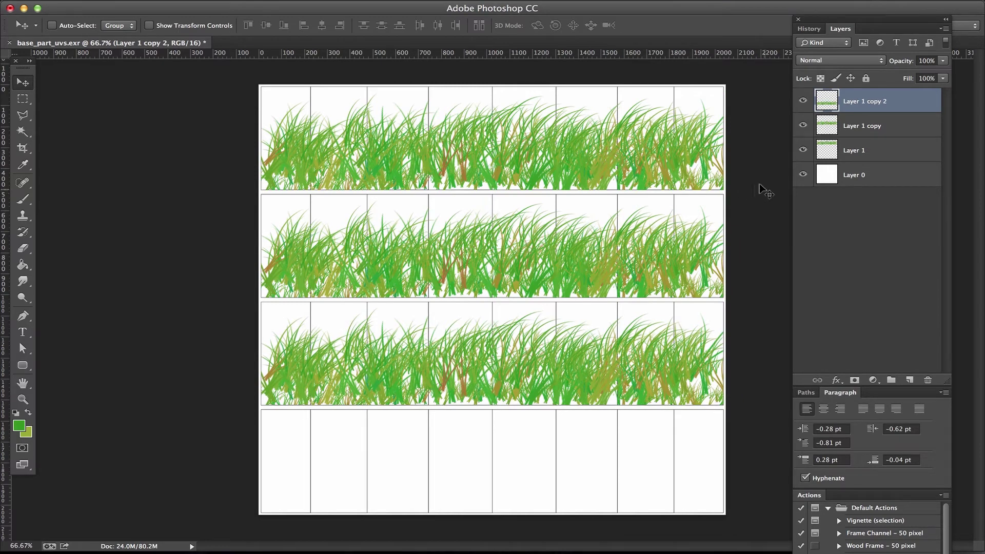
{"action": "key", "text": "ctrl+j"}
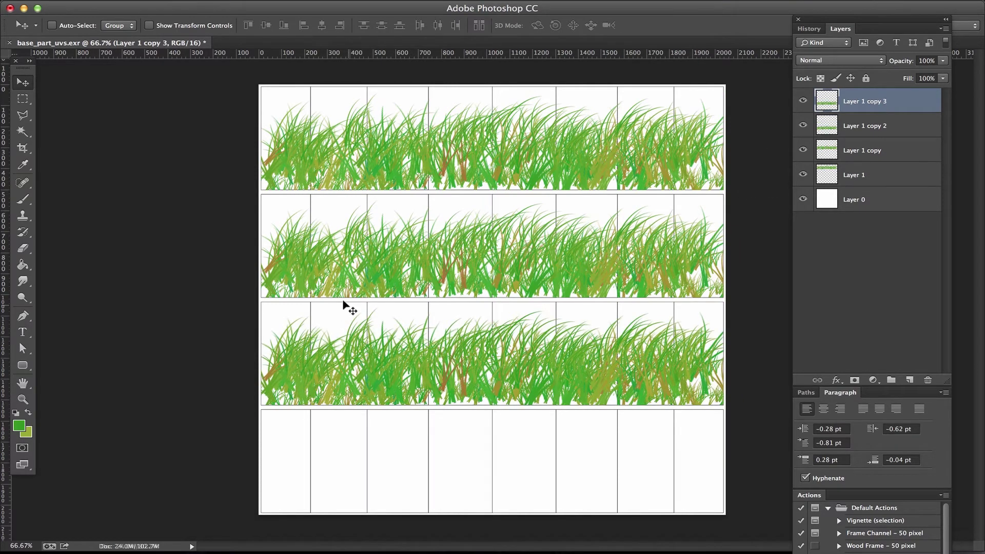
{"action": "left_click_drag", "start_coordinate": [411, 364], "coordinate": [410, 394]}
{"action": "left_click_drag", "start_coordinate": [413, 448], "coordinate": [367, 435]}
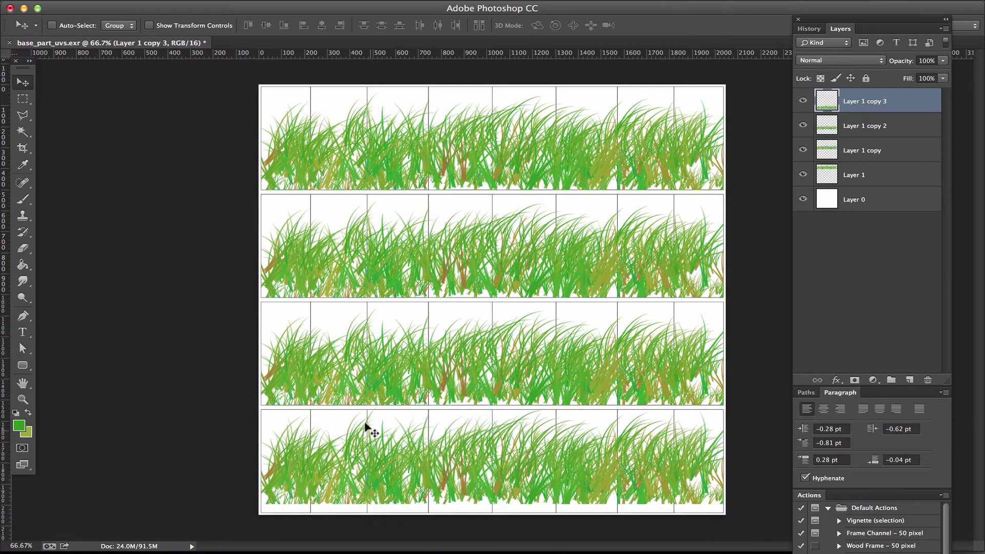
{"action": "mouse_move", "coordinate": [402, 451]}
{"action": "left_mouse_down"}
{"action": "mouse_move", "coordinate": [403, 468]}
{"action": "mouse_move", "coordinate": [398, 456]}
{"action": "left_mouse_up"}
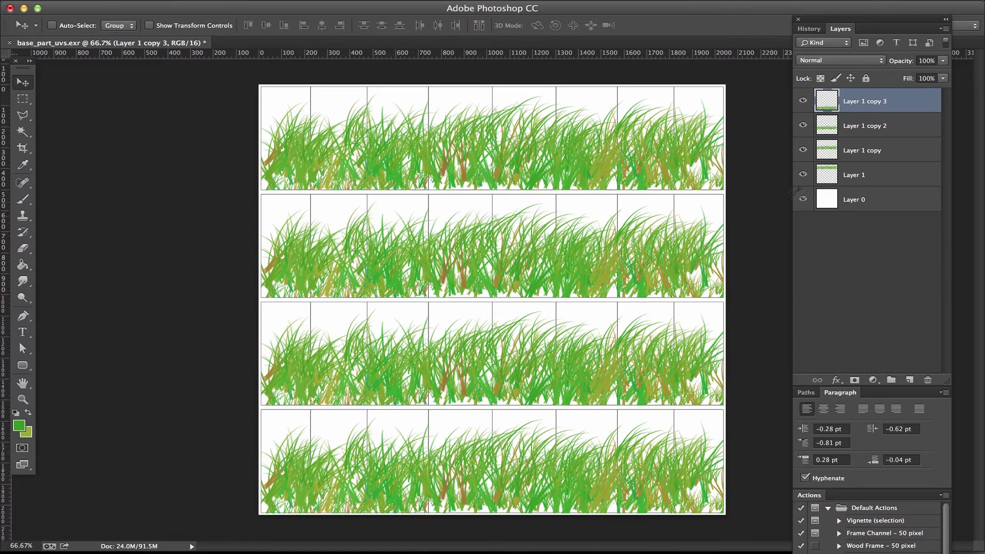
{"action": "left_click", "coordinate": [803, 199]}
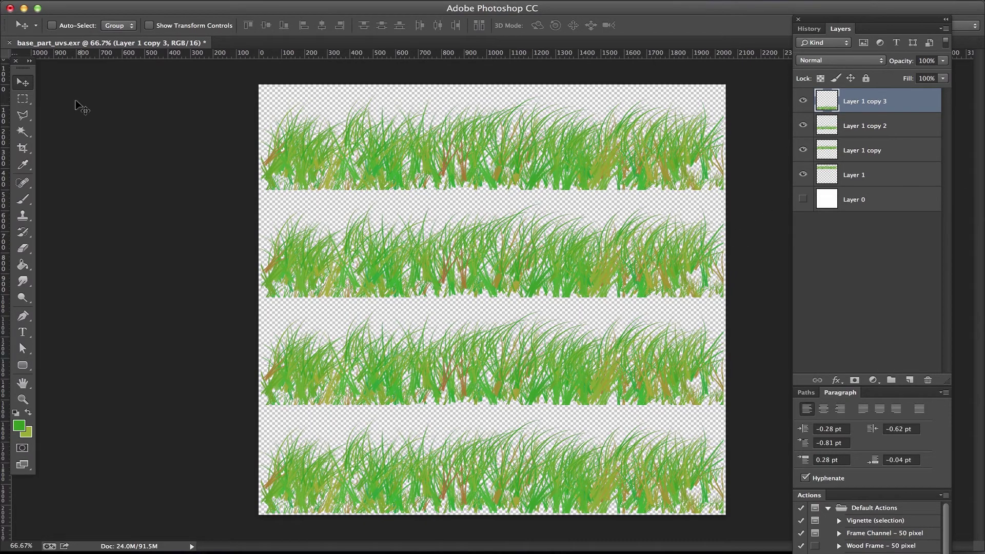
{"action": "left_click", "coordinate": [110, 2]}
Save the texture for web as a transparent PNG into ff_uvs_transparency on the BACKUP drive.
{"action": "left_click", "coordinate": [118, 162]}
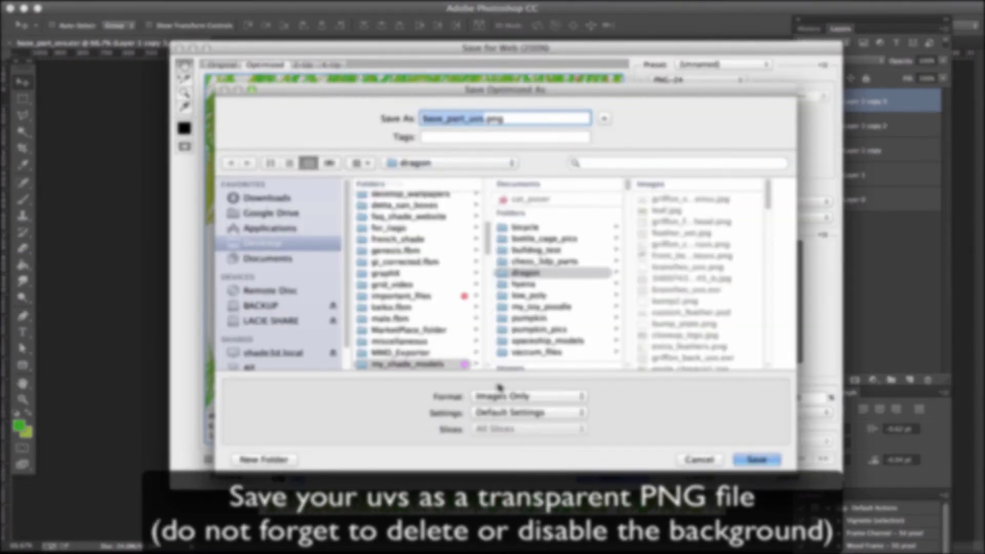
{"action": "left_click", "coordinate": [264, 307]}
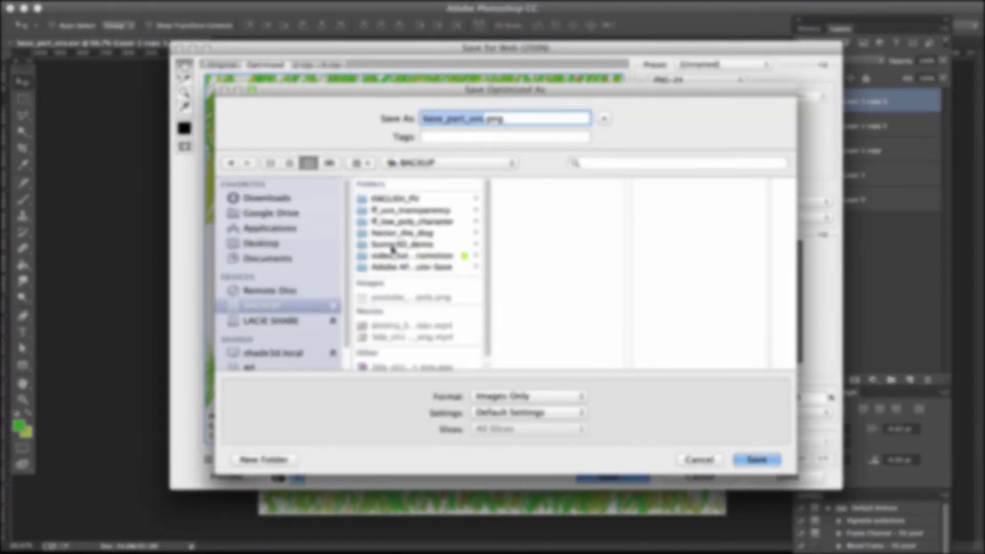
{"action": "left_click", "coordinate": [391, 217]}
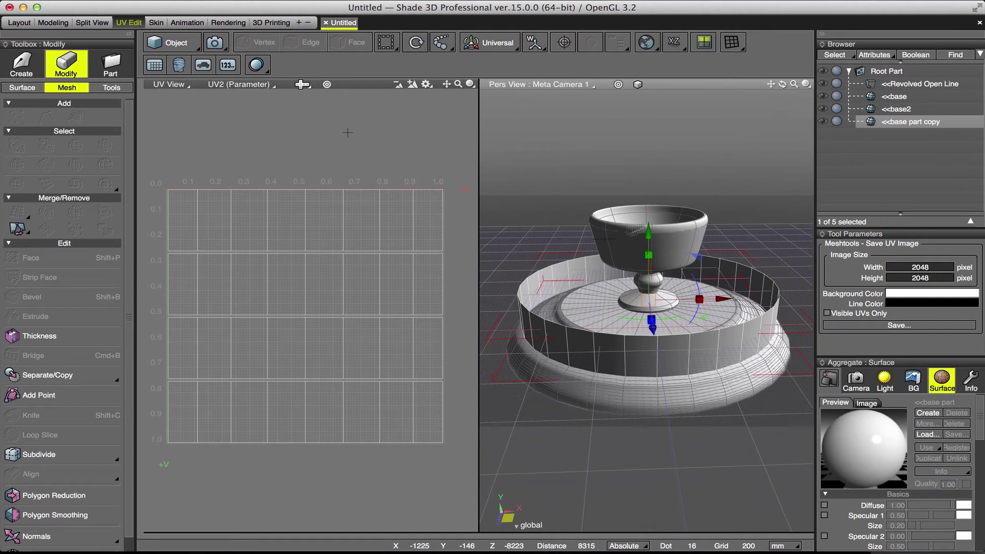
Select the base part copy ring object in the fountain view.
{"action": "left_click_drag", "start_coordinate": [787, 87], "coordinate": [754, 167]}
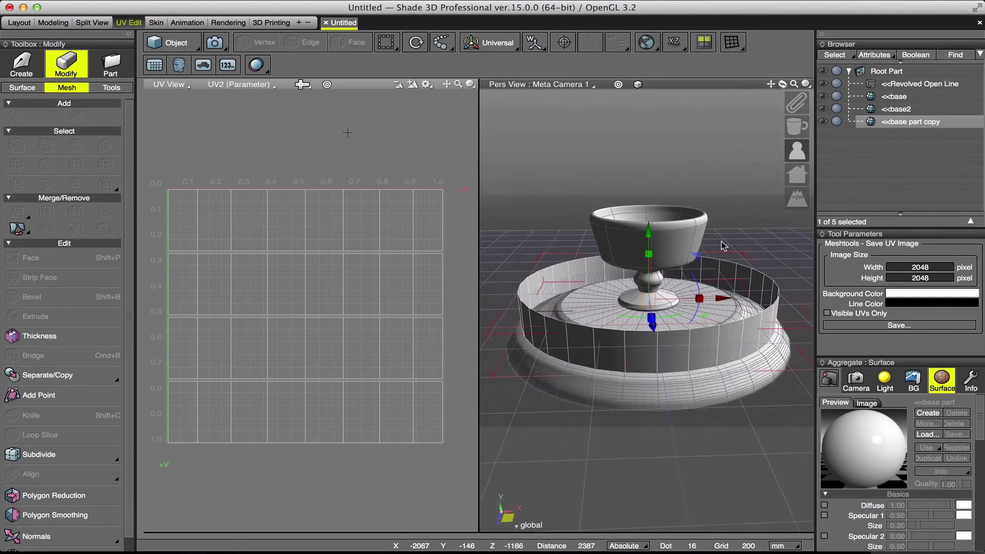
{"action": "left_click", "coordinate": [573, 327]}
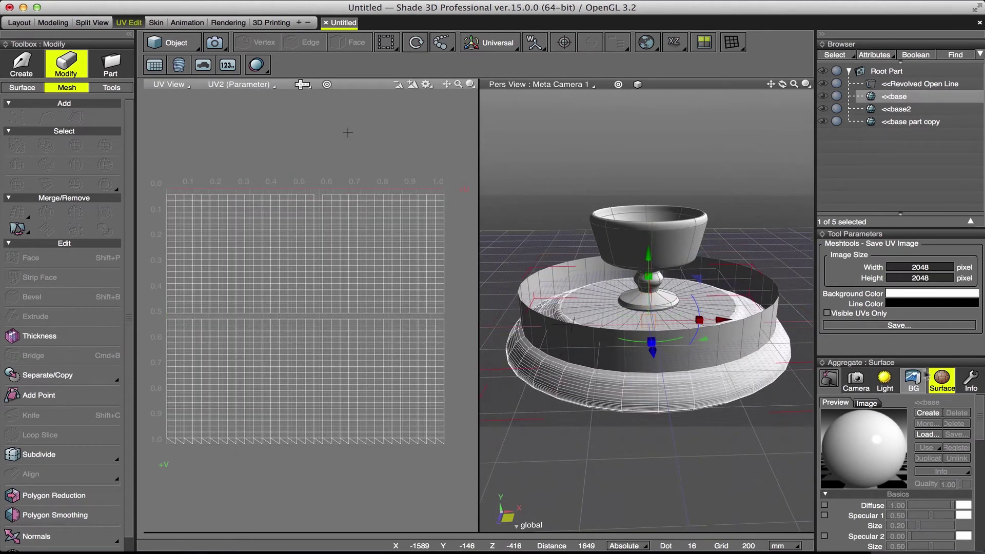
{"action": "scroll", "coordinate": [846, 451], "scroll_direction": "down", "scroll_amount": 3}
{"action": "scroll", "coordinate": [841, 453], "scroll_direction": "down", "scroll_amount": 3}
{"action": "scroll", "coordinate": [839, 455], "scroll_direction": "down", "scroll_amount": 3}
{"action": "scroll", "coordinate": [839, 455], "scroll_direction": "down", "scroll_amount": 3}
{"action": "scroll", "coordinate": [839, 451], "scroll_direction": "up", "scroll_amount": 2}
{"action": "scroll", "coordinate": [833, 441], "scroll_direction": "up", "scroll_amount": 1}
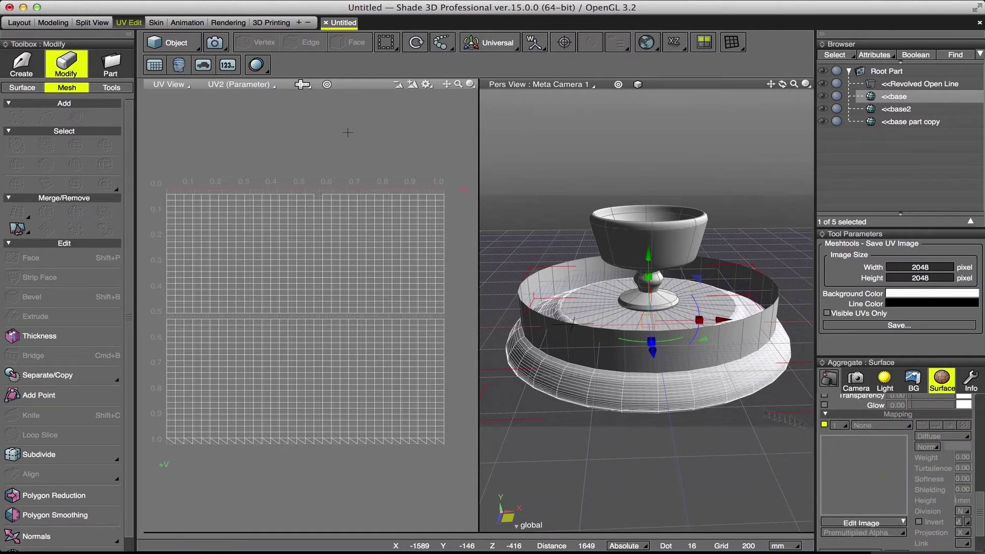
{"action": "left_click", "coordinate": [322, 187]}
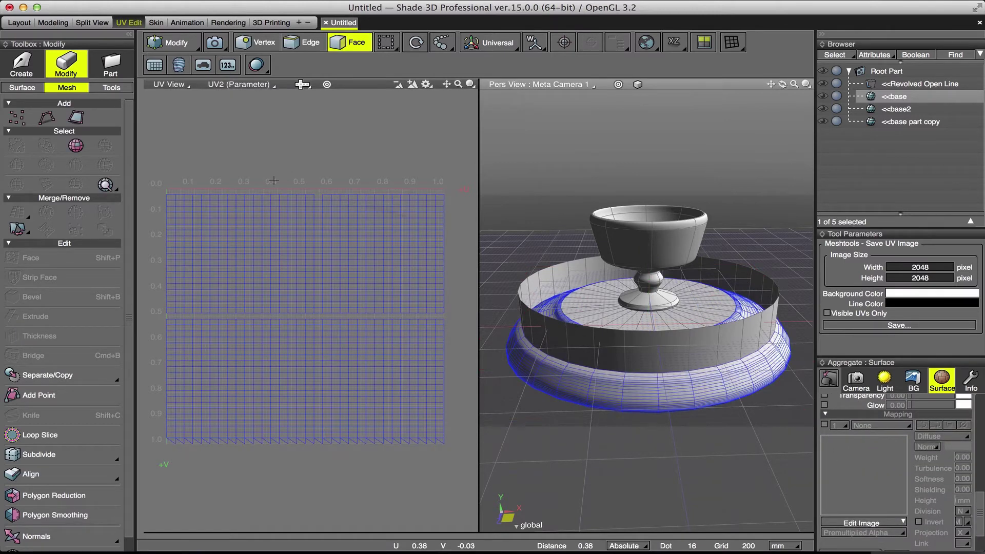
{"action": "left_click", "coordinate": [307, 283]}
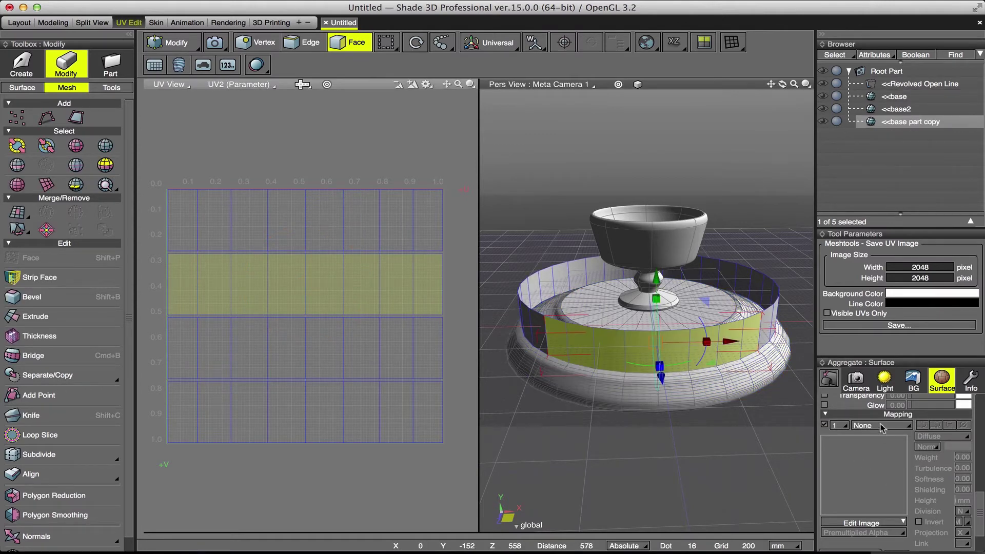
Set the ring's surface mapping to Image and load base_part_uvs.png as its texture.
{"action": "left_click", "coordinate": [882, 429]}
{"action": "left_click", "coordinate": [857, 437]}
{"action": "scroll", "coordinate": [860, 499], "scroll_direction": "down", "scroll_amount": 2}
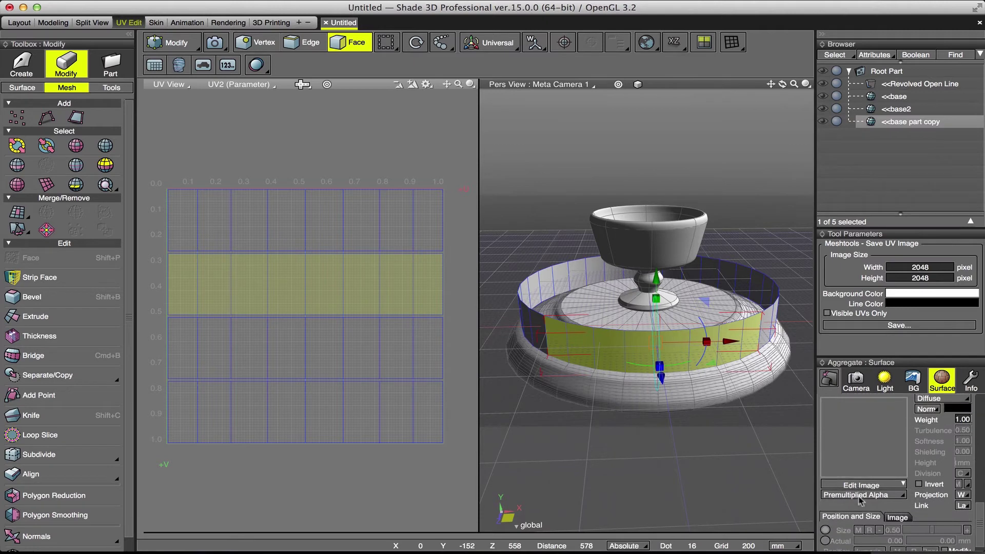
{"action": "left_click", "coordinate": [861, 482]}
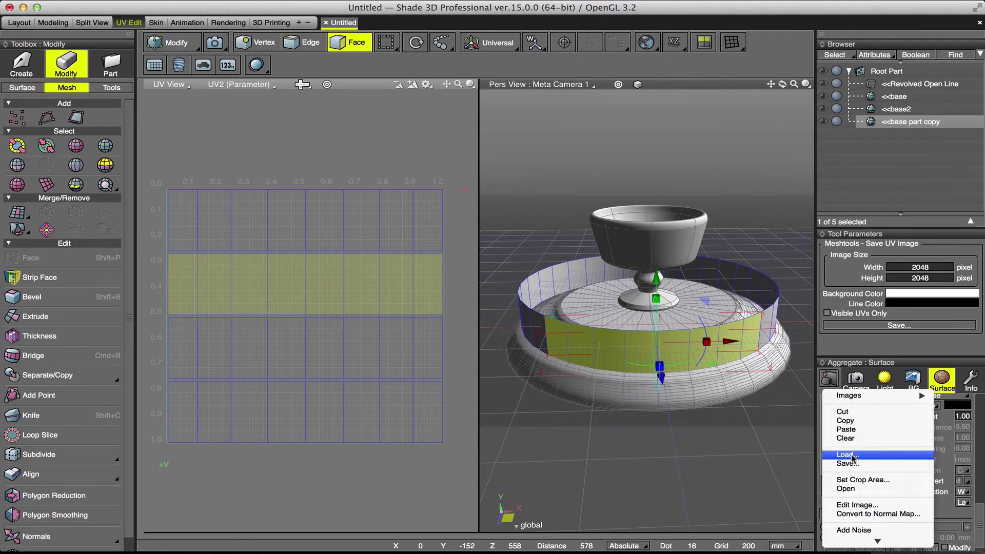
{"action": "left_click", "coordinate": [851, 455]}
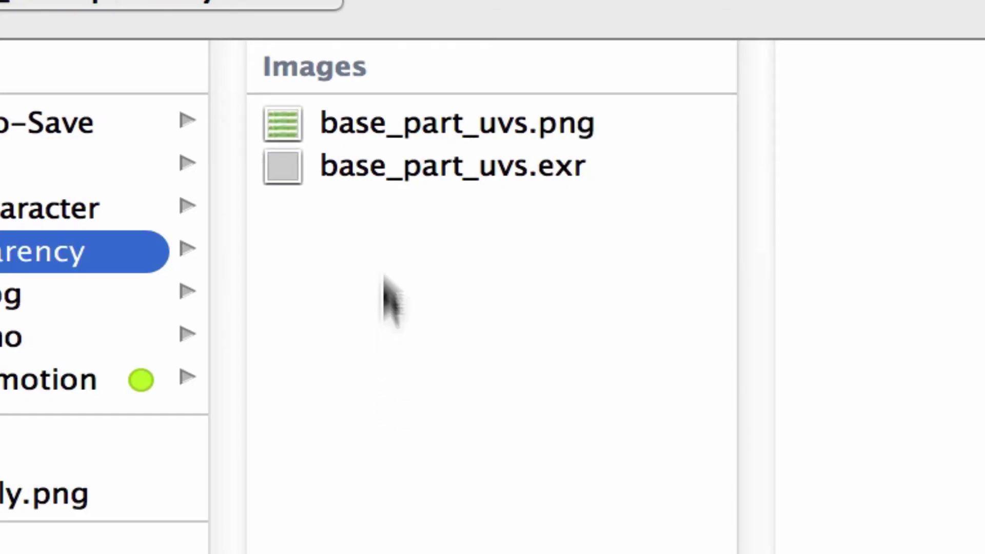
{"action": "left_click", "coordinate": [390, 124]}
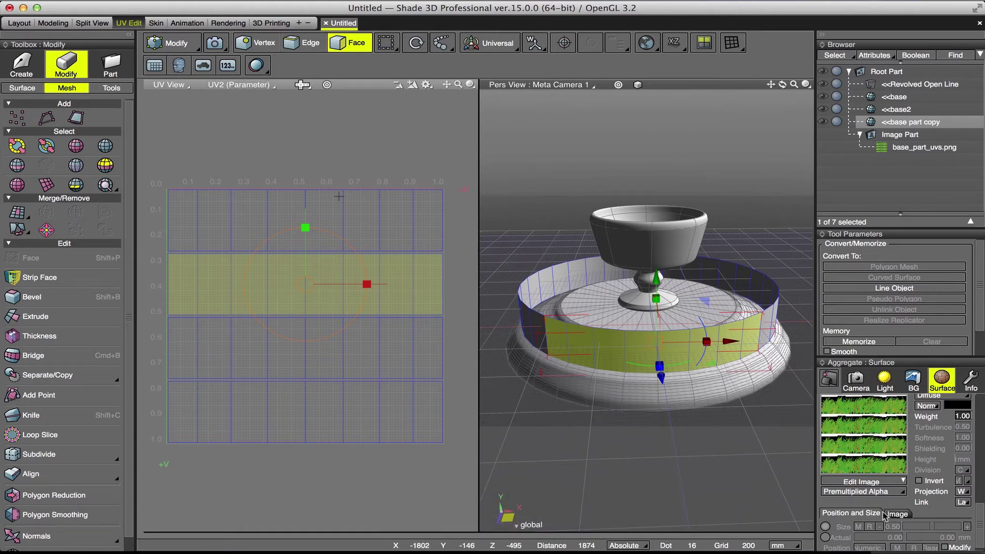
Map the grass texture with UV2 (Parameter) and check it in a preview render.
{"action": "left_click", "coordinate": [895, 514]}
{"action": "left_click", "coordinate": [863, 527]}
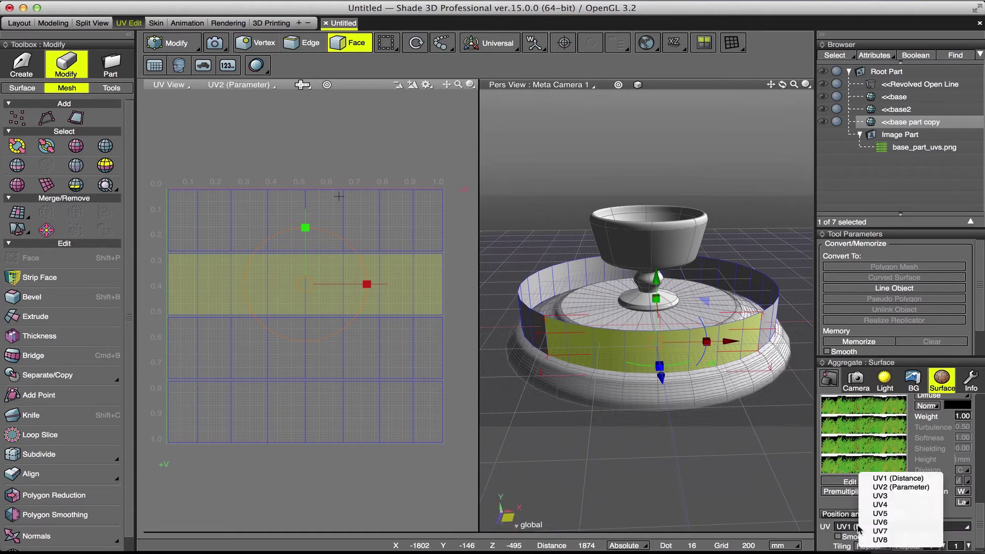
{"action": "left_click", "coordinate": [881, 491]}
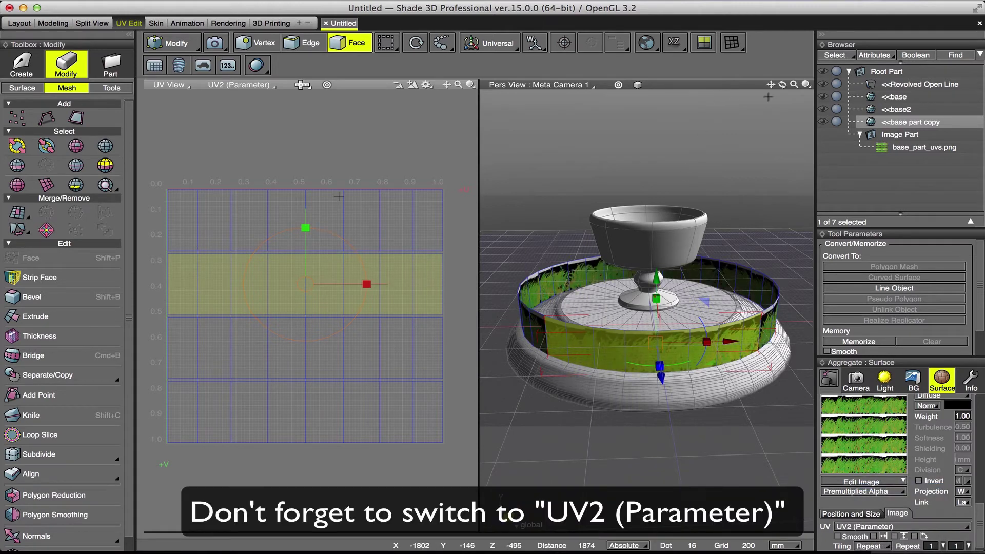
{"action": "left_click", "coordinate": [805, 84]}
{"action": "left_click", "coordinate": [863, 156]}
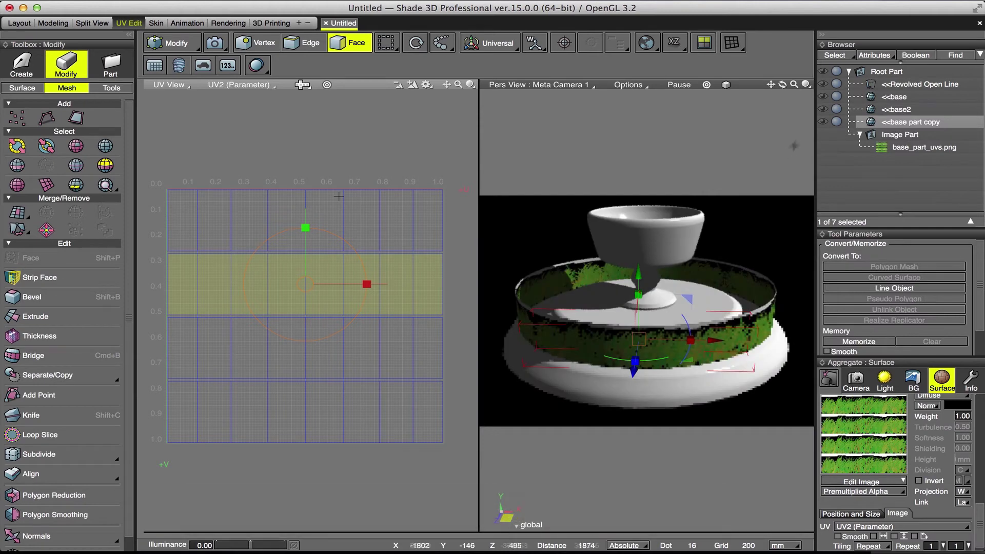
{"action": "mouse_move", "coordinate": [787, 89]}
{"action": "left_mouse_down"}
{"action": "mouse_move", "coordinate": [798, 98]}
{"action": "mouse_move", "coordinate": [788, 92]}
{"action": "left_mouse_up"}
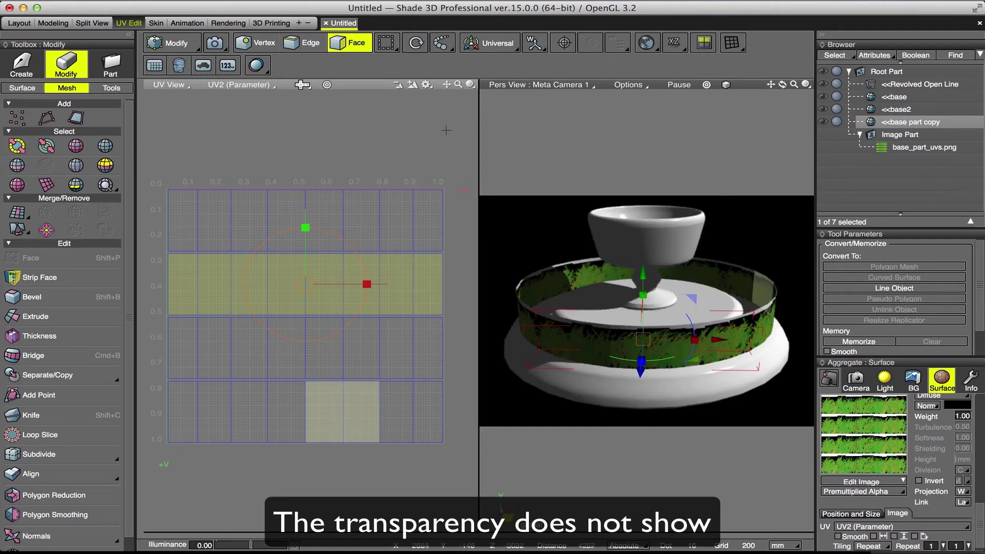
{"action": "left_click", "coordinate": [806, 84]}
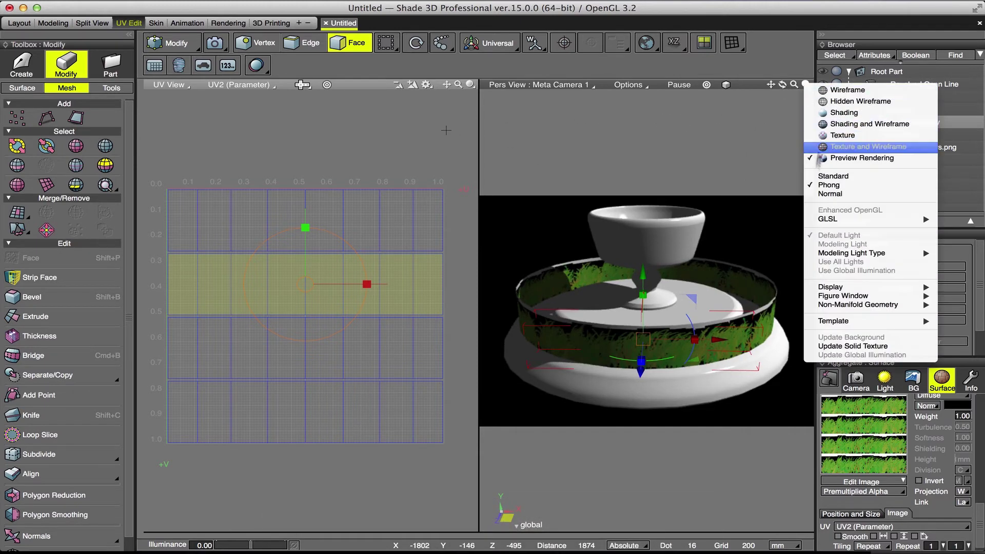
{"action": "left_click", "coordinate": [862, 149]}
Set the grass image to Transparent Alpha and verify the transparent ring in preview render.
{"action": "left_click", "coordinate": [868, 492]}
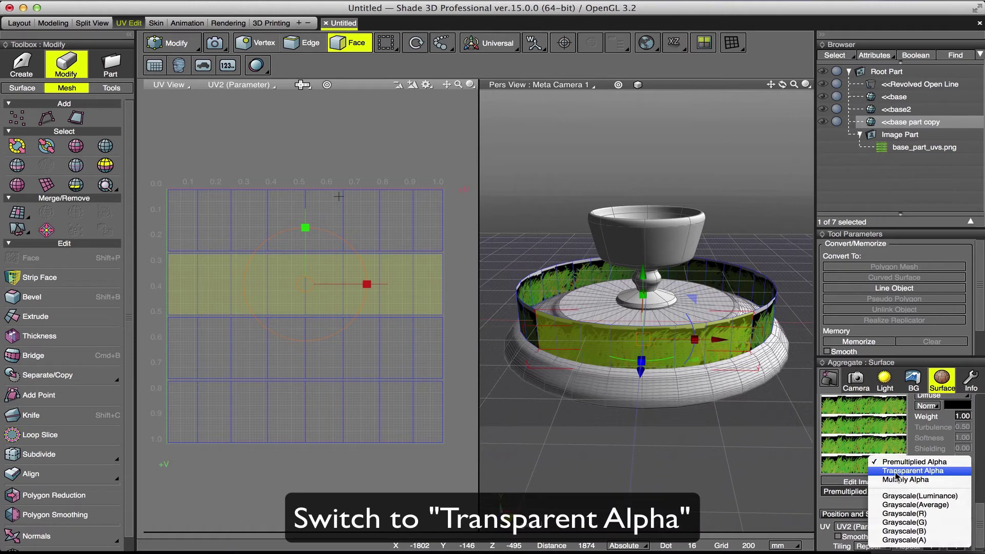
{"action": "left_click", "coordinate": [867, 469]}
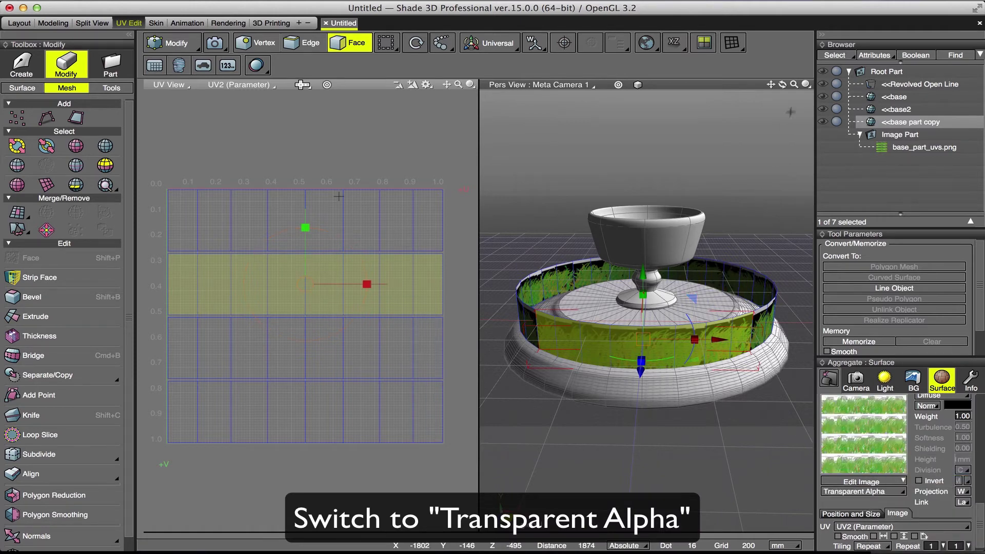
{"action": "left_click", "coordinate": [806, 84]}
{"action": "left_click", "coordinate": [862, 160]}
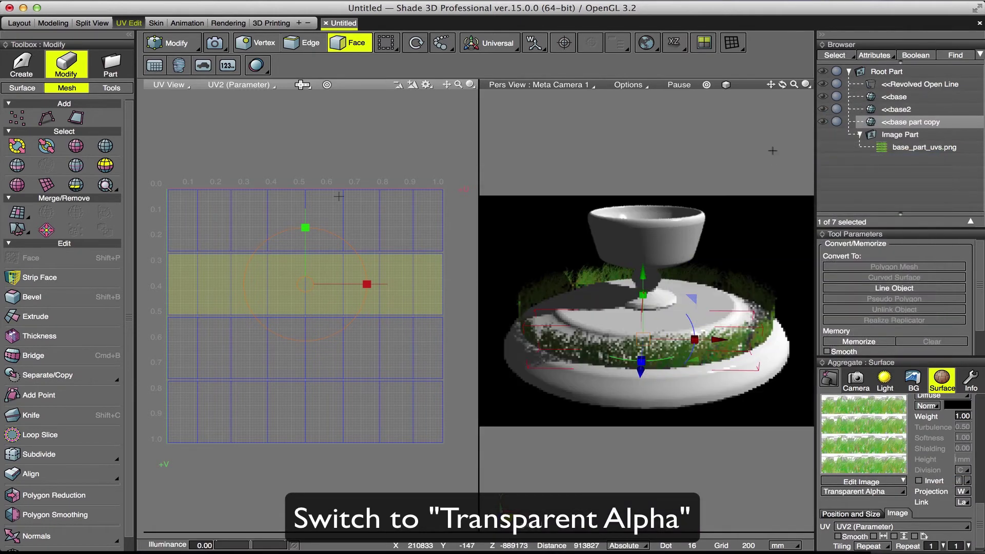
{"action": "left_click_drag", "start_coordinate": [790, 85], "coordinate": [785, 82]}
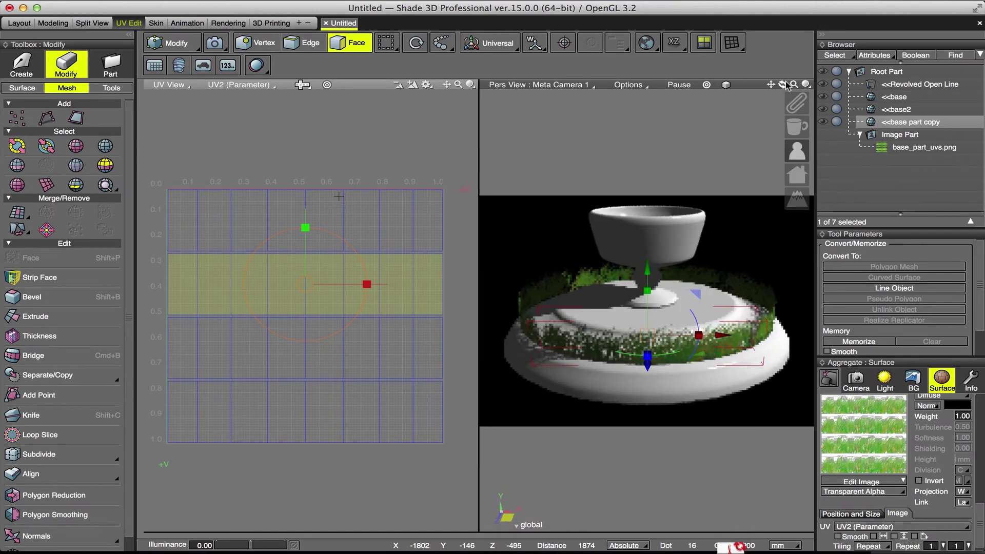
{"action": "left_click", "coordinate": [806, 84]}
{"action": "left_click", "coordinate": [867, 142]}
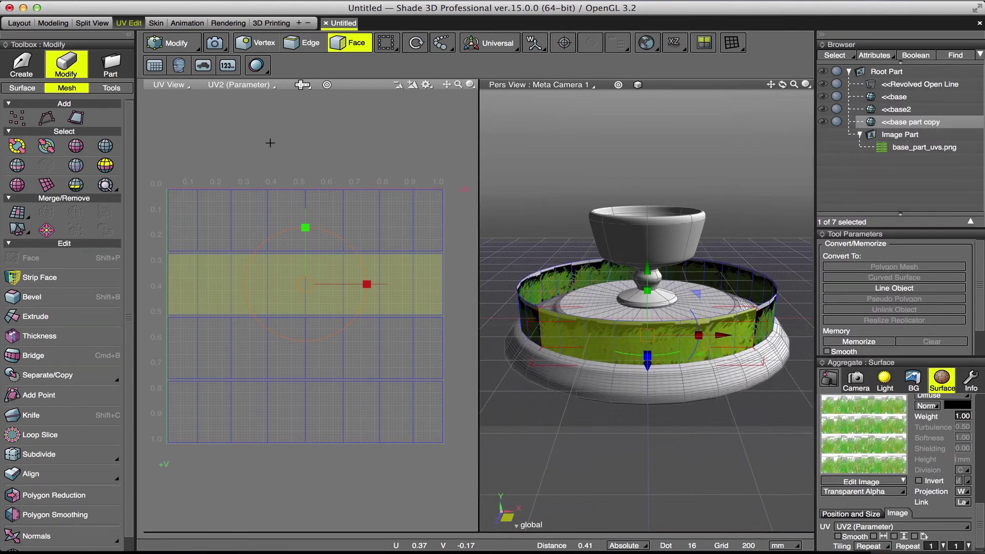
Duplicate the grass ring and scale the copy to 0.84 inside the first.
{"action": "key", "text": "Tab"}
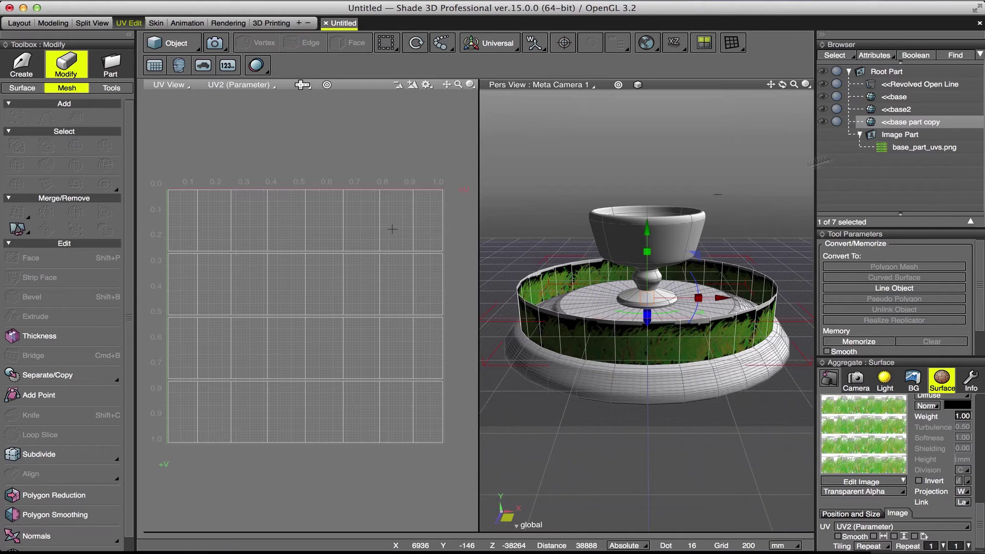
{"action": "left_click", "coordinate": [891, 122]}
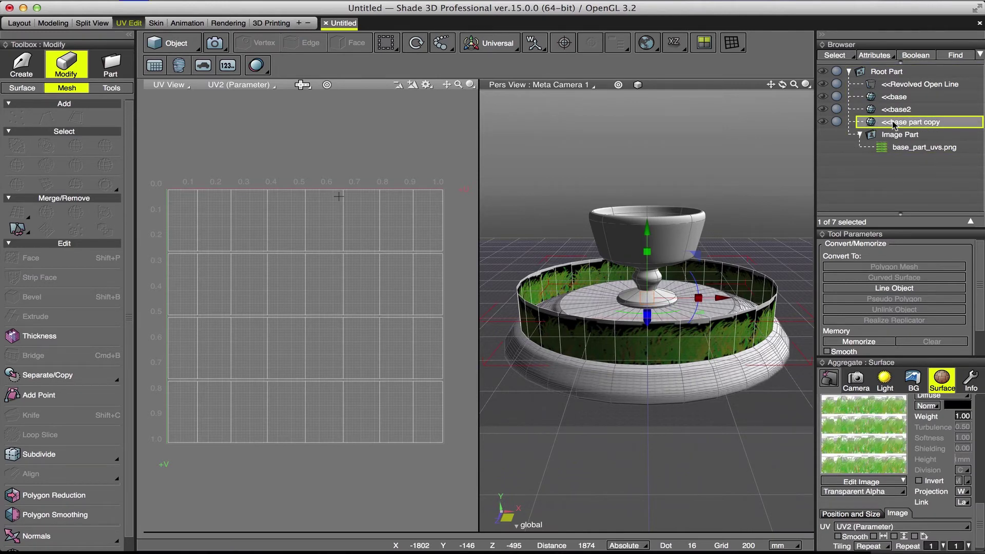
{"action": "key", "text": "super+v"}
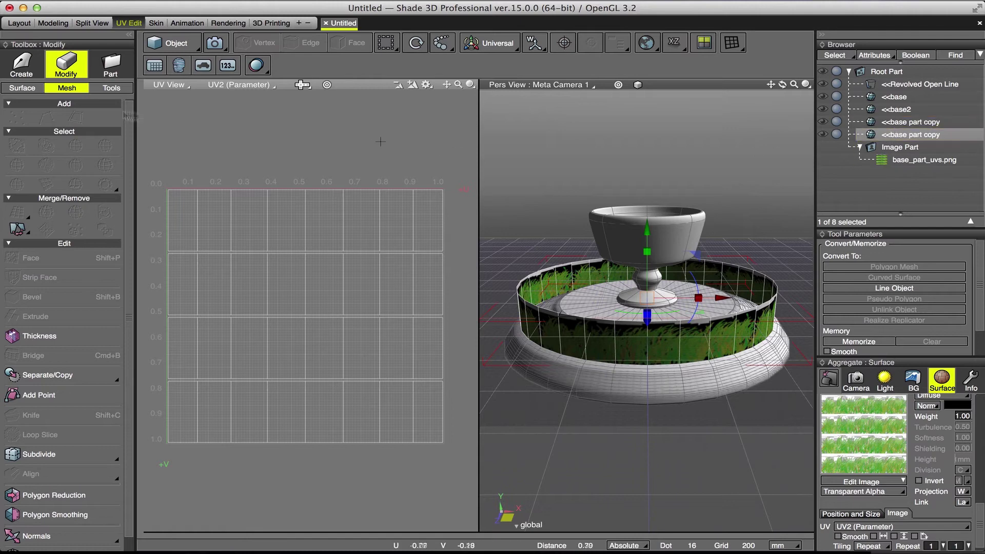
{"action": "left_click", "coordinate": [53, 23]}
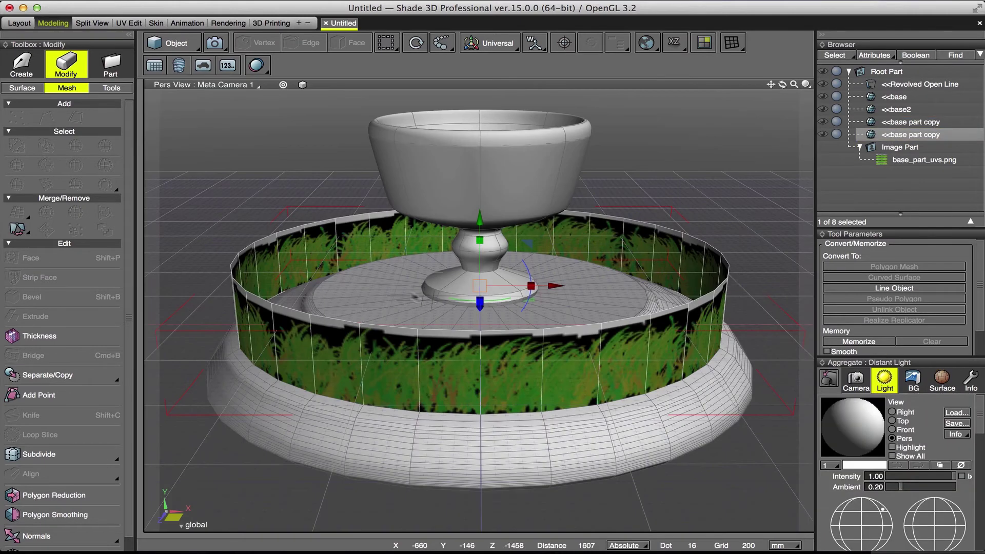
{"action": "left_click", "coordinate": [489, 43]}
{"action": "left_click", "coordinate": [493, 82]}
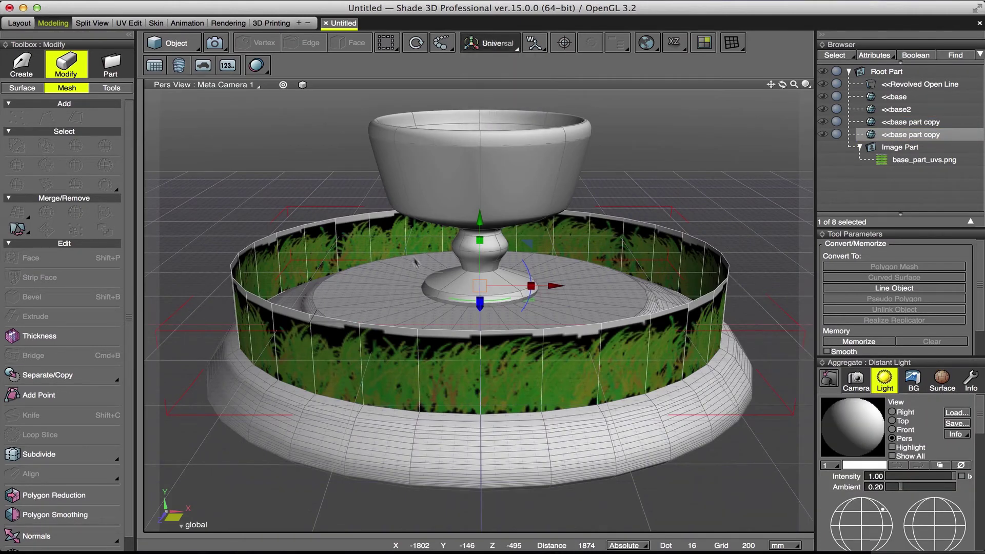
{"action": "left_click_drag", "start_coordinate": [473, 288], "coordinate": [468, 289]}
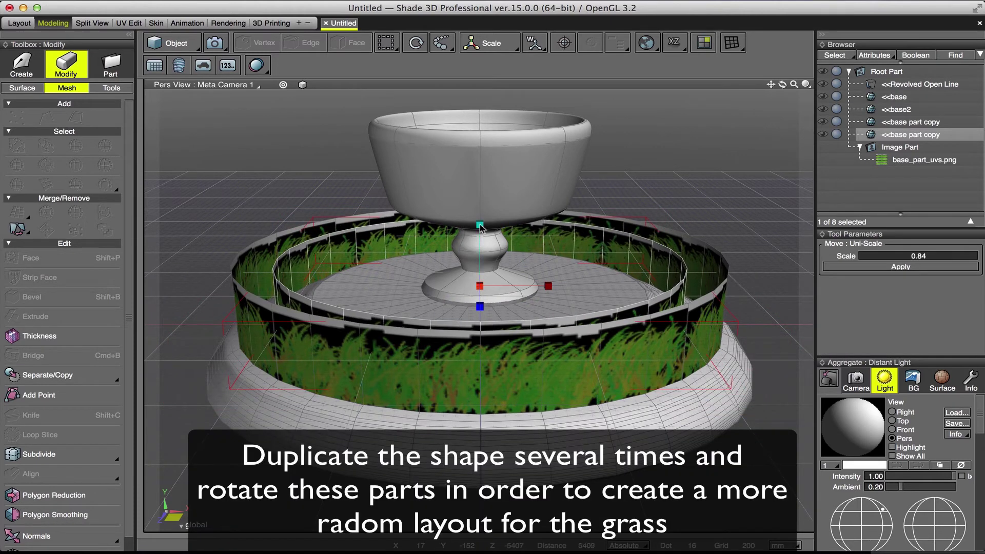
Stretch the inner ring vertically, widen it to 1.07 on X, and rotate it about 57 degrees.
{"action": "left_click_drag", "start_coordinate": [480, 226], "coordinate": [483, 216]}
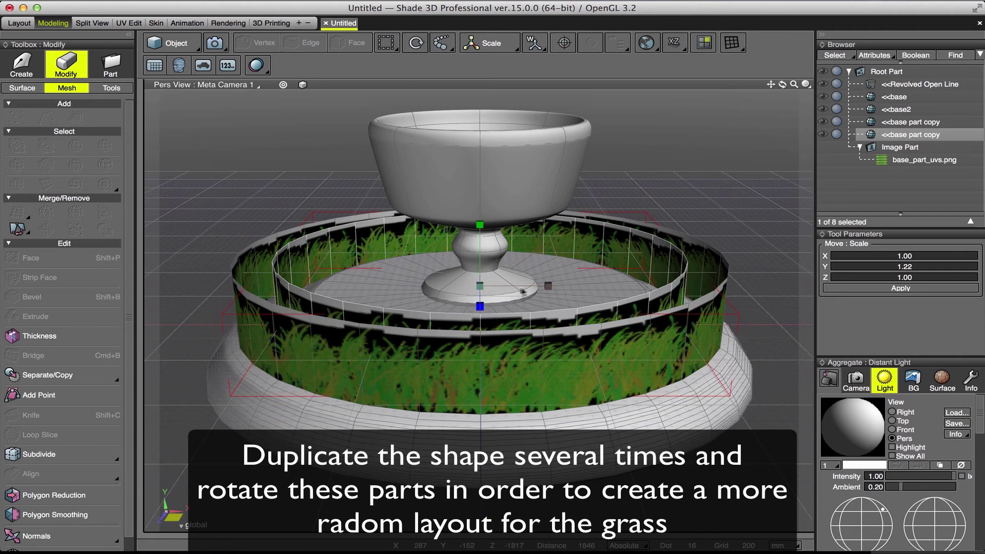
{"action": "left_click_drag", "start_coordinate": [548, 288], "coordinate": [550, 289]}
{"action": "left_click", "coordinate": [491, 43]}
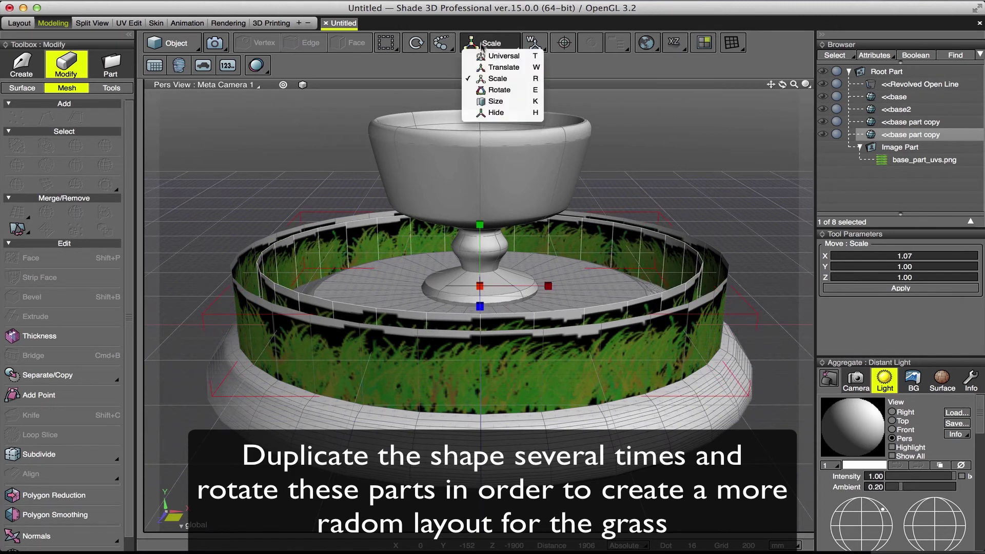
{"action": "left_click", "coordinate": [493, 90]}
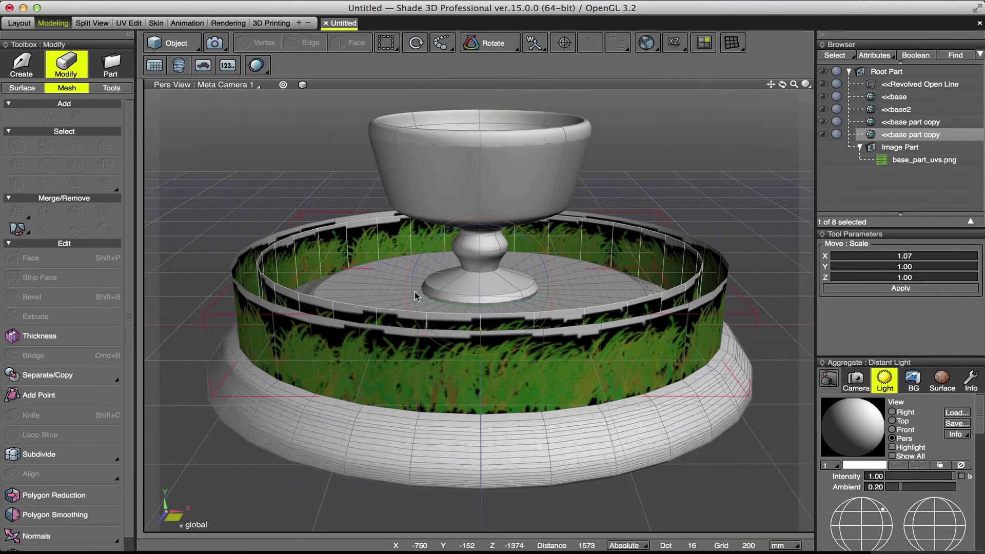
{"action": "left_click_drag", "start_coordinate": [418, 293], "coordinate": [460, 302]}
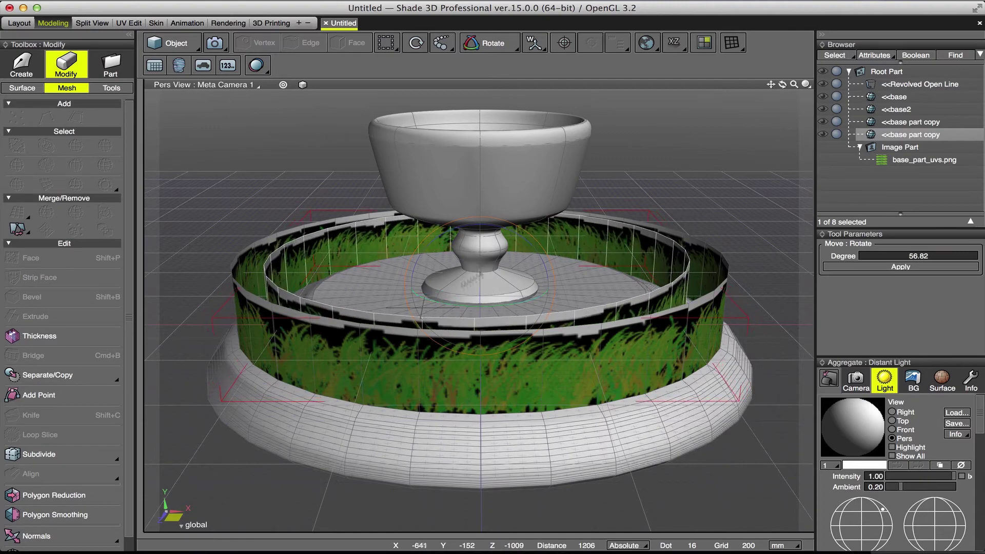
{"action": "left_click_drag", "start_coordinate": [782, 84], "coordinate": [790, 118]}
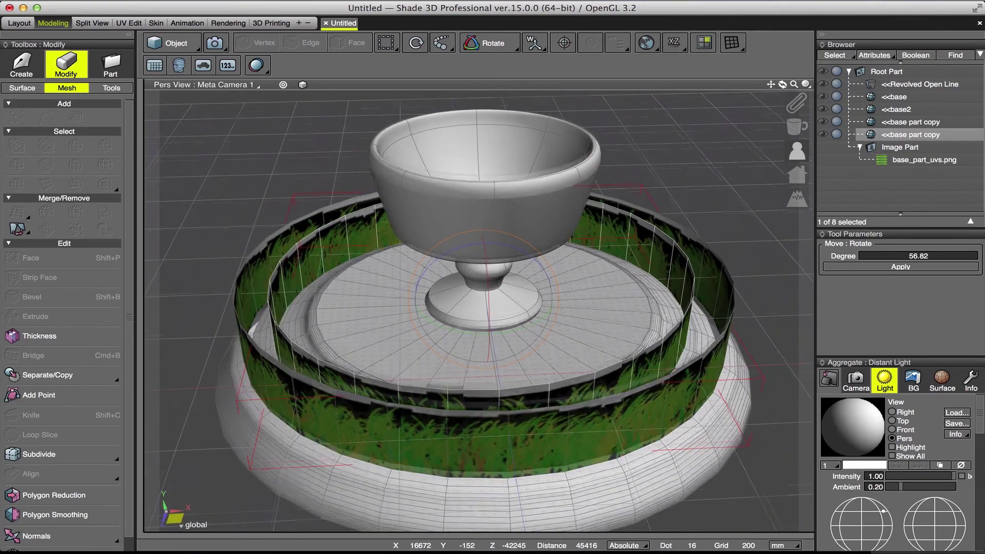
Scale the inner ring to 1.04, then add a third ring at 0.86, lowered along Y.
{"action": "left_click", "coordinate": [506, 41]}
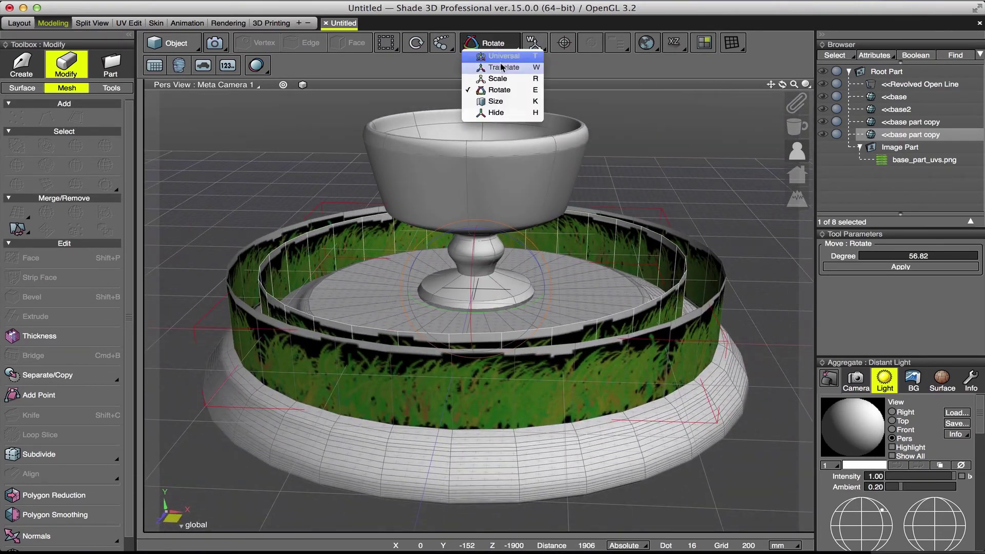
{"action": "key", "text": "r"}
{"action": "left_click_drag", "start_coordinate": [473, 289], "coordinate": [477, 288]}
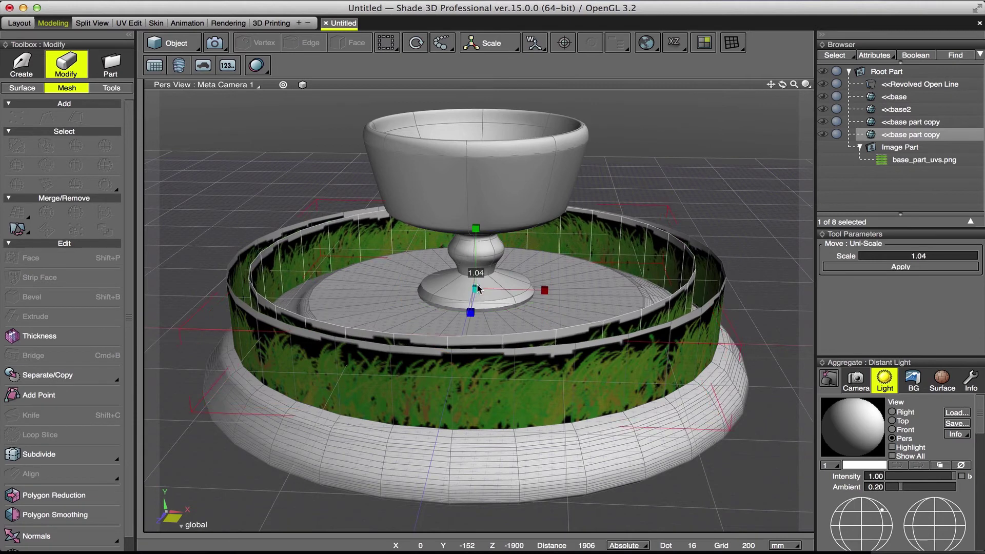
{"action": "left_click", "coordinate": [901, 134]}
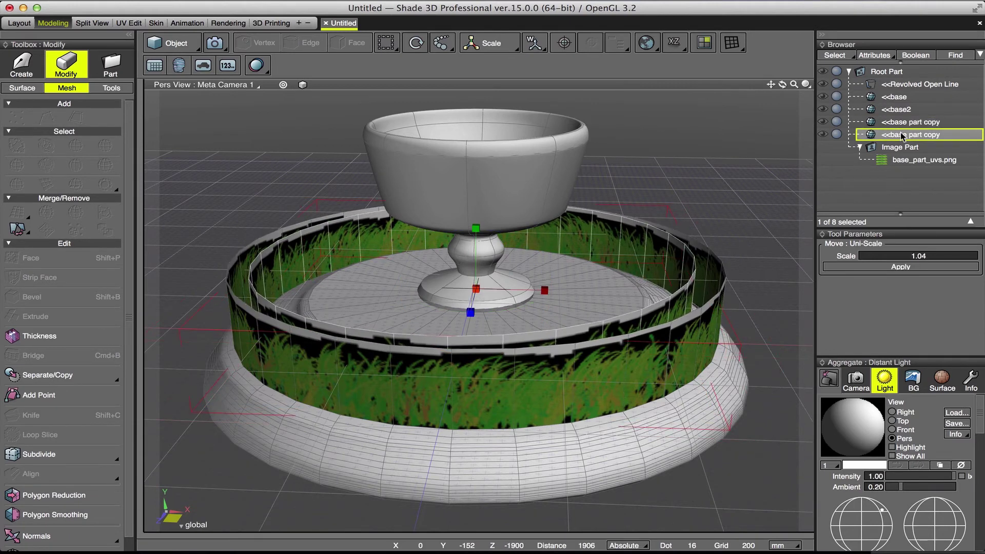
{"action": "left_click", "coordinate": [477, 288]}
{"action": "left_click_drag", "start_coordinate": [476, 293], "coordinate": [464, 296], "text": "alt"}
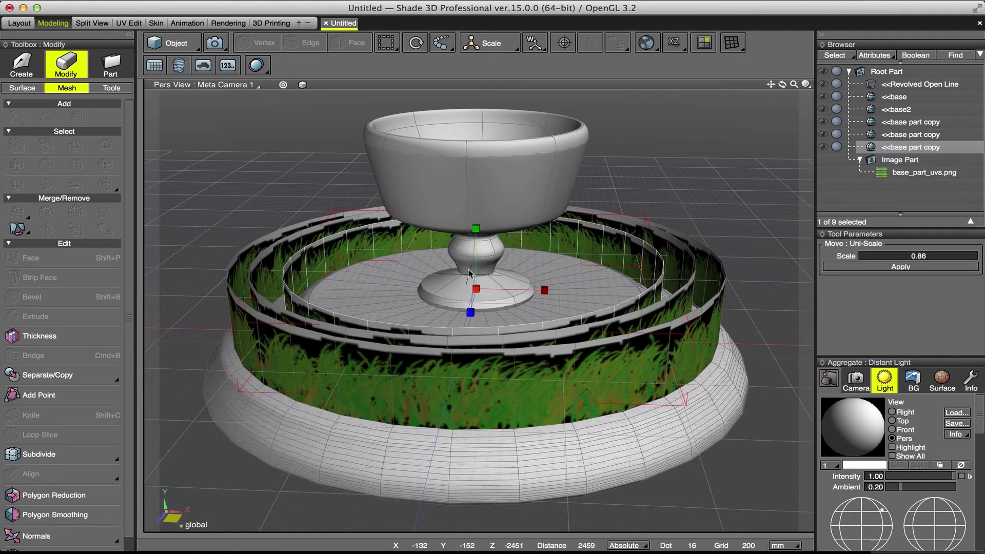
{"action": "left_click_drag", "start_coordinate": [476, 227], "coordinate": [475, 227]}
{"action": "left_click", "coordinate": [385, 282]}
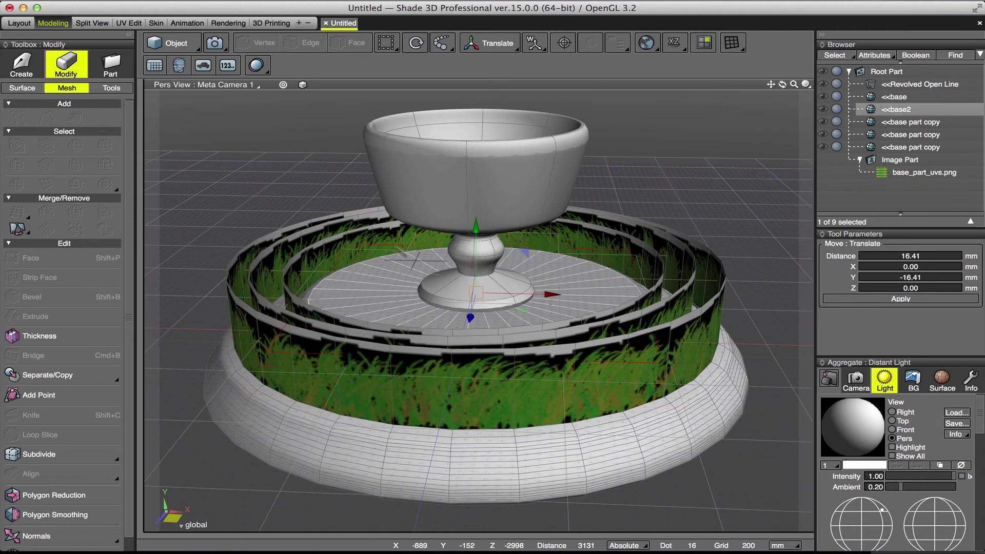
{"action": "left_click", "coordinate": [154, 66]}
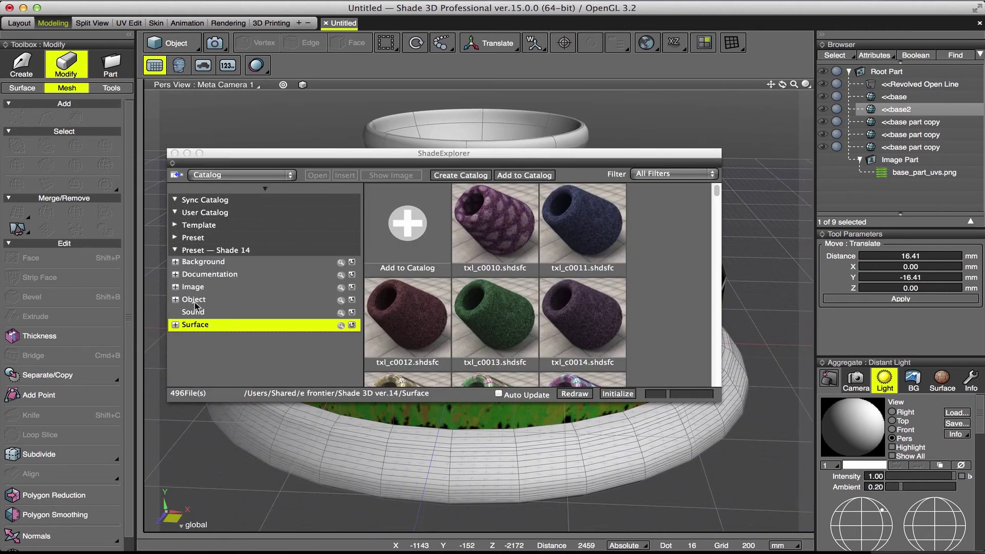
Apply the stne_006 stone surface from the Stone presets to the base2 inner disc.
{"action": "left_click", "coordinate": [175, 324]}
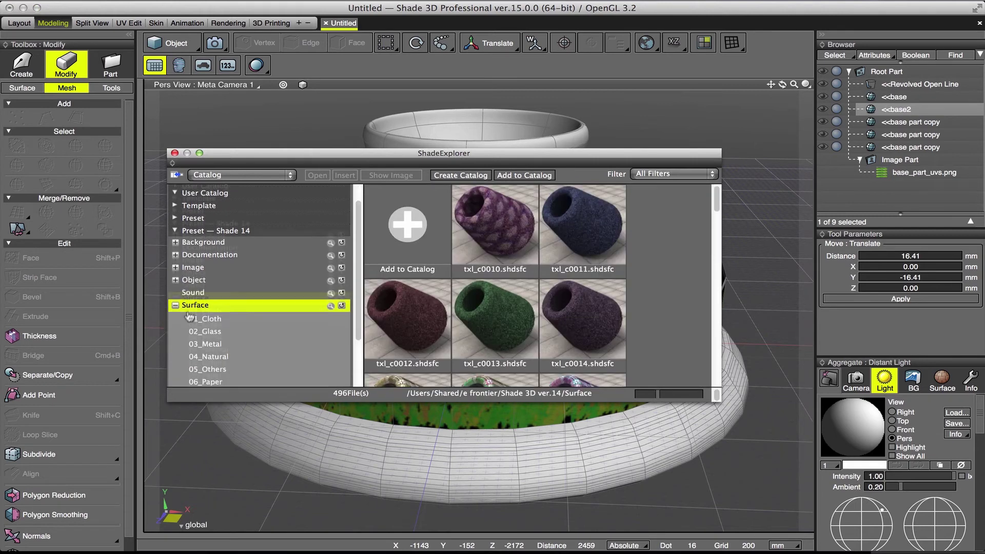
{"action": "scroll", "coordinate": [197, 328], "scroll_direction": "down", "scroll_amount": 1}
{"action": "left_click", "coordinate": [205, 363]}
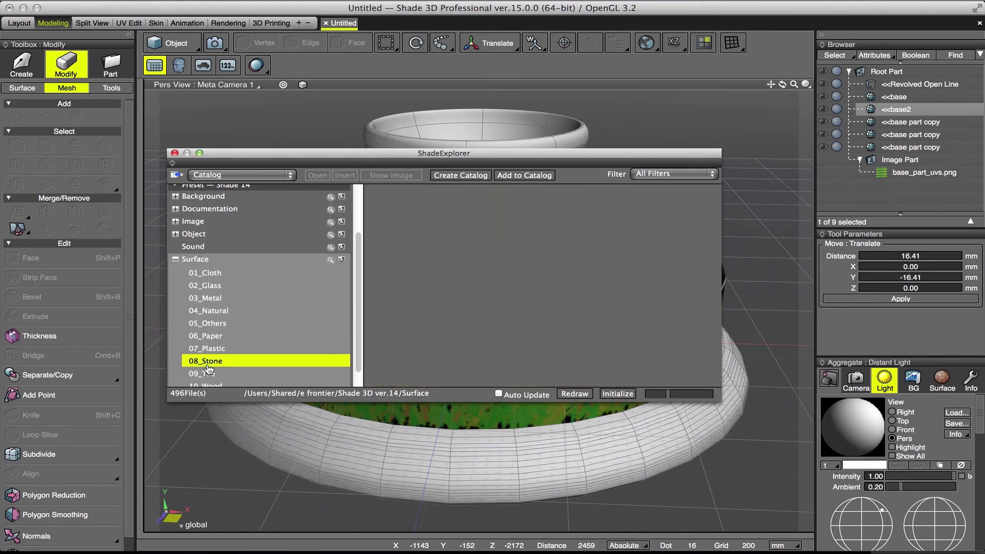
{"action": "scroll", "coordinate": [528, 252], "scroll_direction": "down", "scroll_amount": 2}
{"action": "scroll", "coordinate": [529, 252], "scroll_direction": "down", "scroll_amount": 2}
{"action": "scroll", "coordinate": [528, 252], "scroll_direction": "down", "scroll_amount": 1}
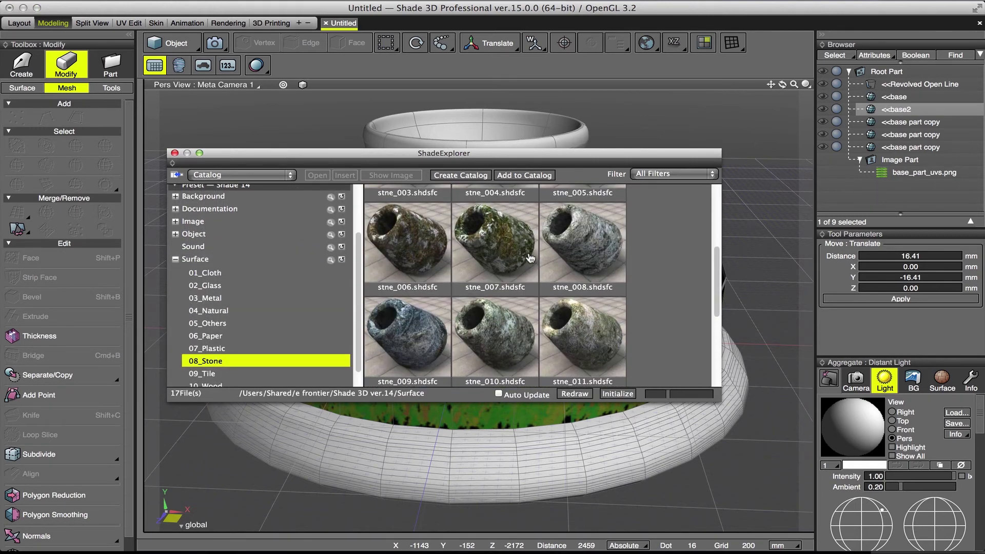
{"action": "double_click", "coordinate": [418, 231]}
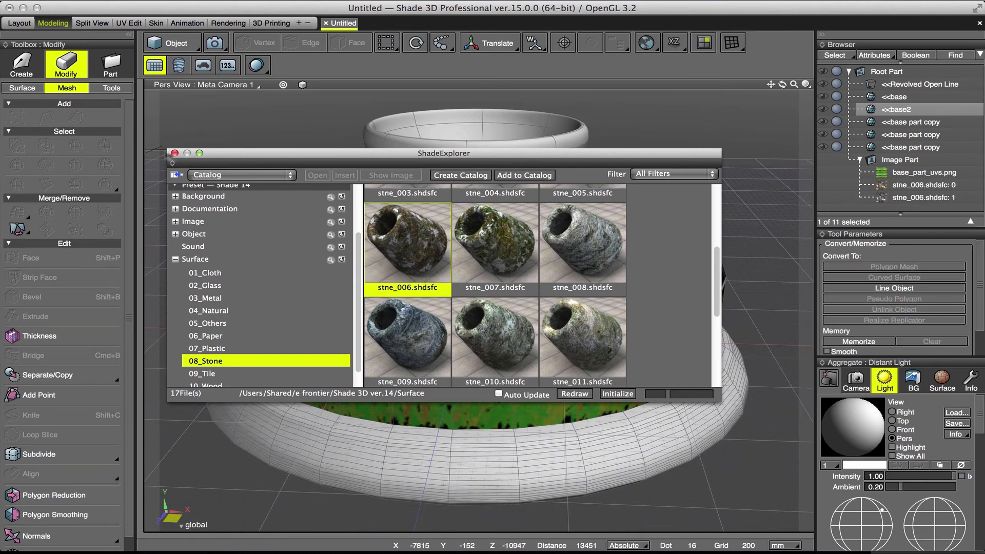
{"action": "left_click", "coordinate": [174, 153]}
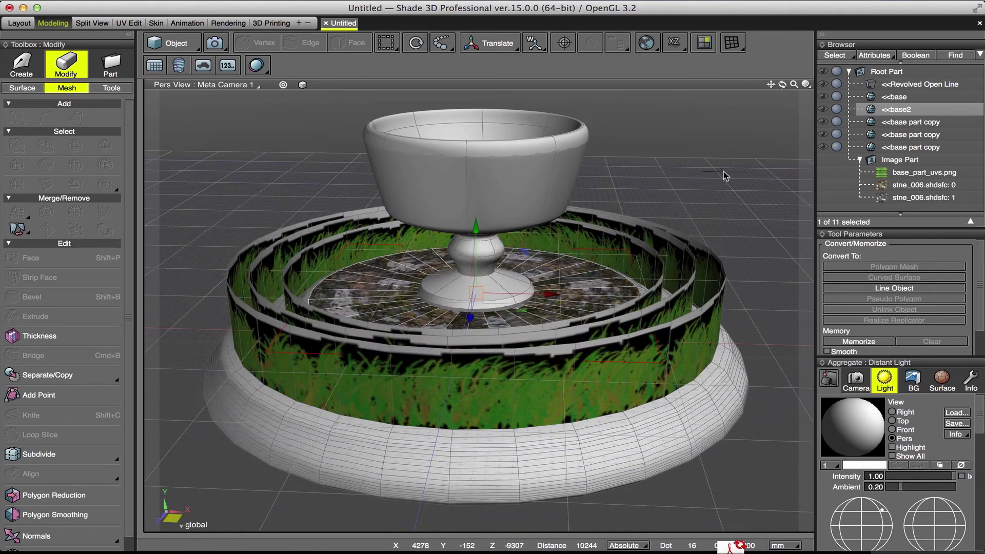
Try Box projection on the floor texture, then set it to Wrap.
{"action": "left_click", "coordinate": [943, 382]}
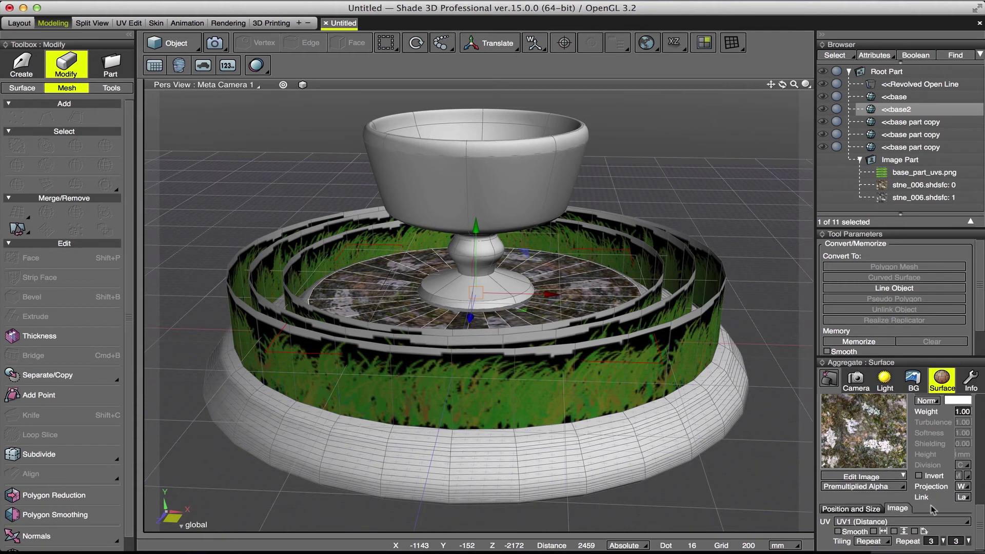
{"action": "left_click", "coordinate": [964, 491]}
{"action": "left_click", "coordinate": [946, 539]}
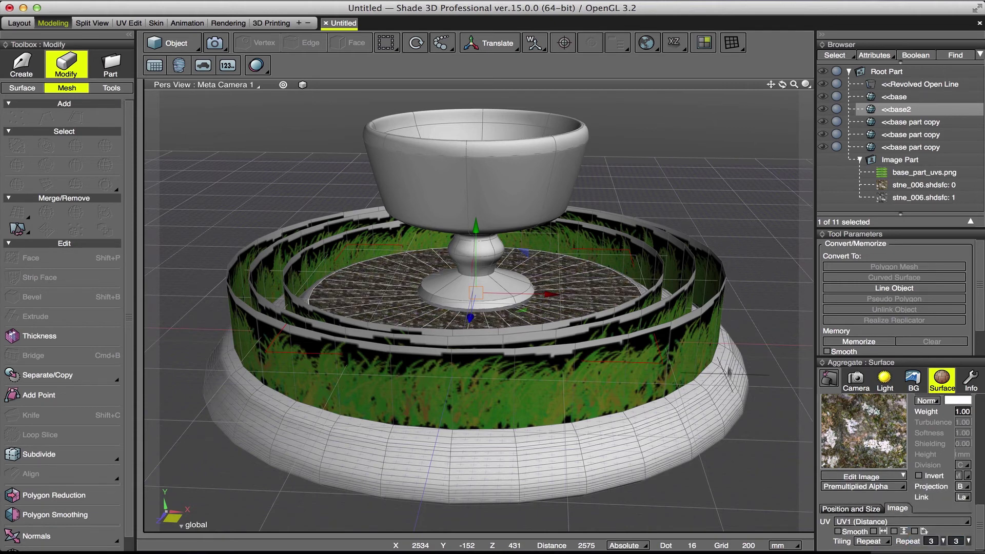
{"action": "left_click", "coordinate": [960, 486]}
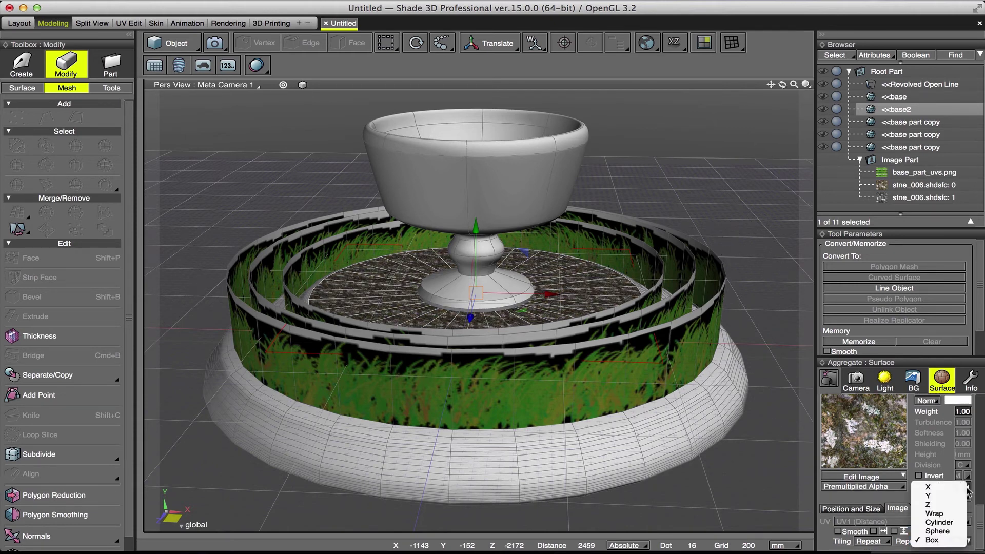
{"action": "left_click", "coordinate": [932, 514]}
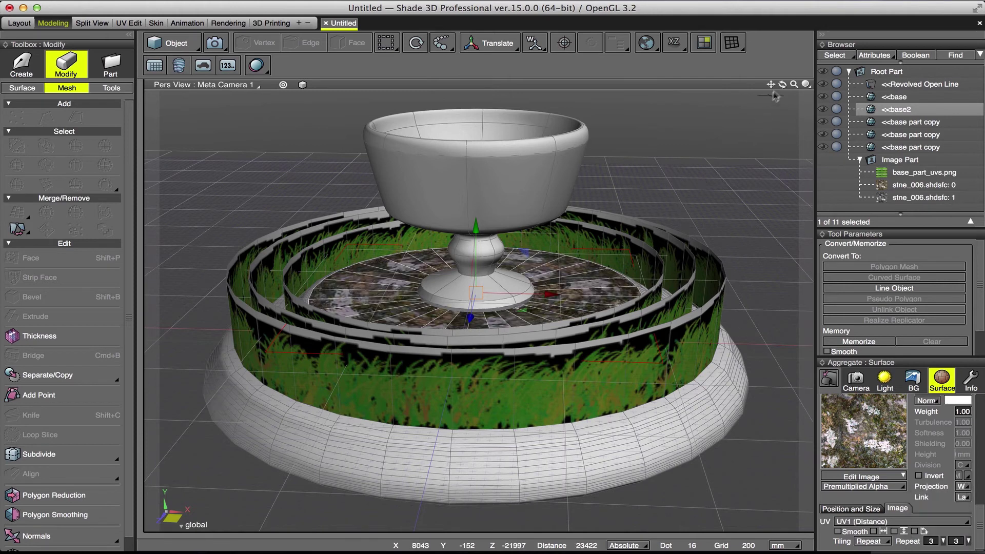
{"action": "left_click", "coordinate": [631, 431]}
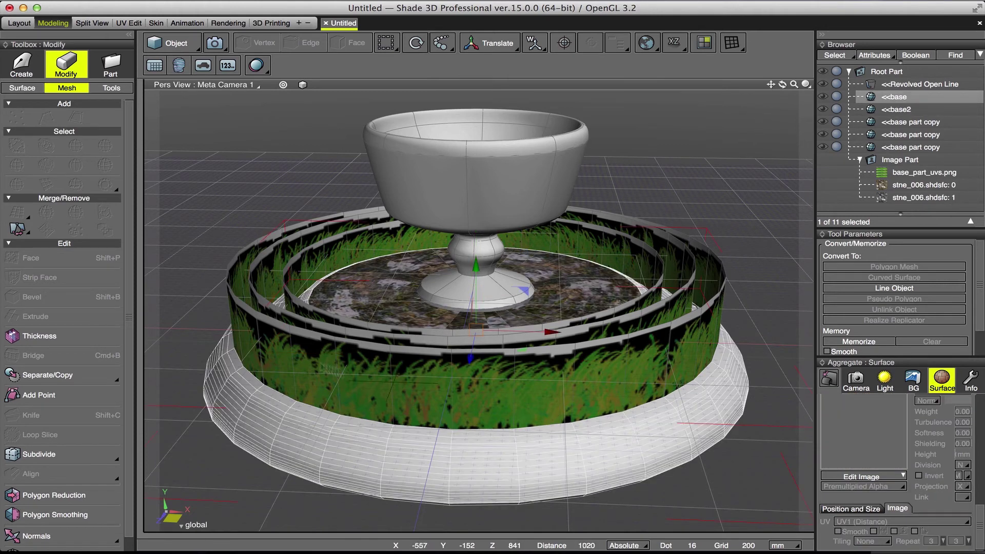
Apply the stne_006 stone surface to the outer base, reusing the existing stone image.
{"action": "left_click", "coordinate": [154, 66]}
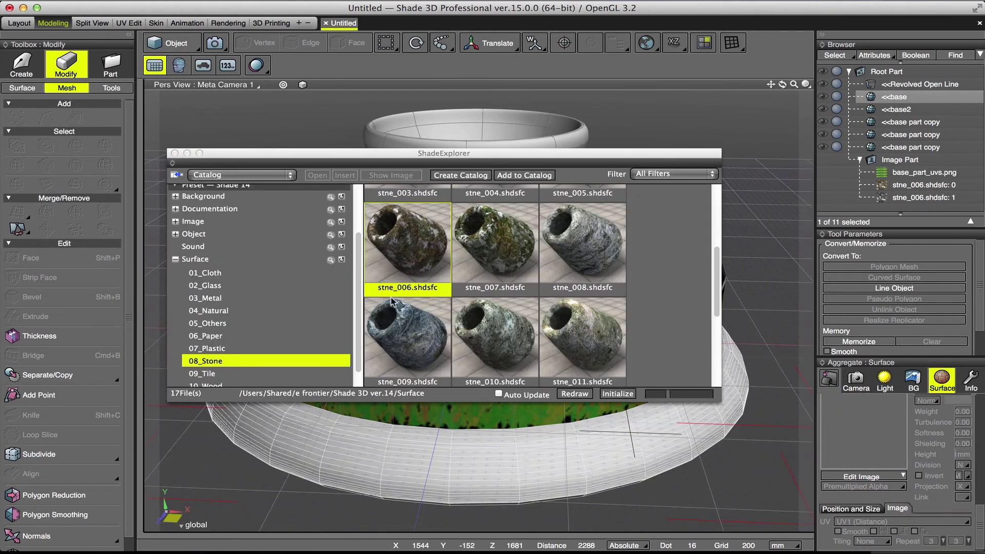
{"action": "double_click", "coordinate": [417, 265]}
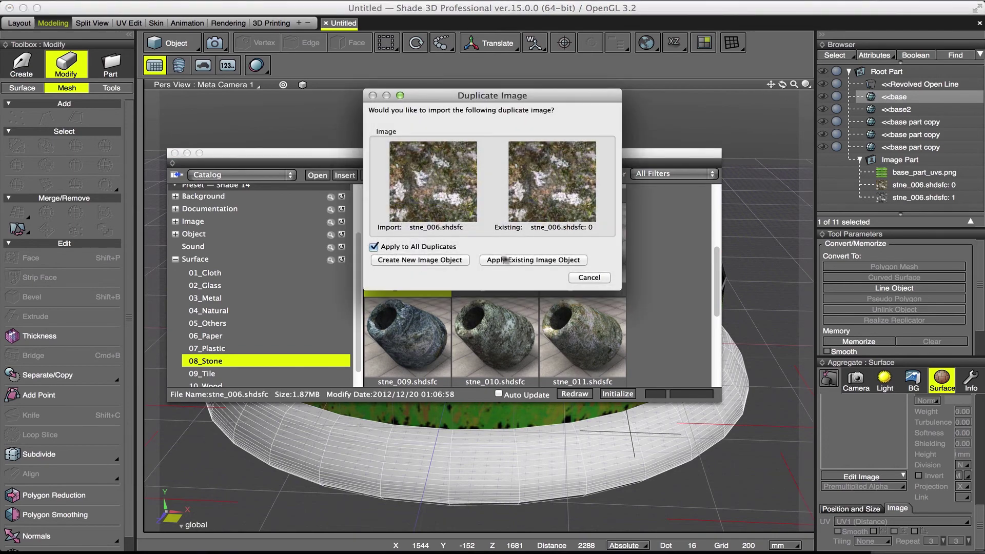
{"action": "left_click", "coordinate": [514, 260]}
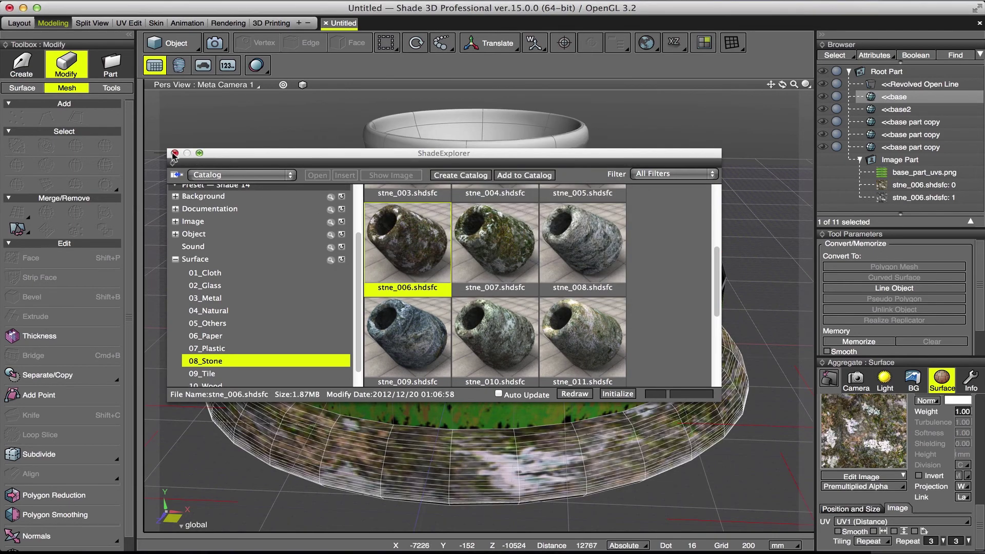
{"action": "left_click", "coordinate": [175, 158]}
{"action": "scroll", "coordinate": [738, 179], "scroll_direction": "down", "scroll_amount": 3}
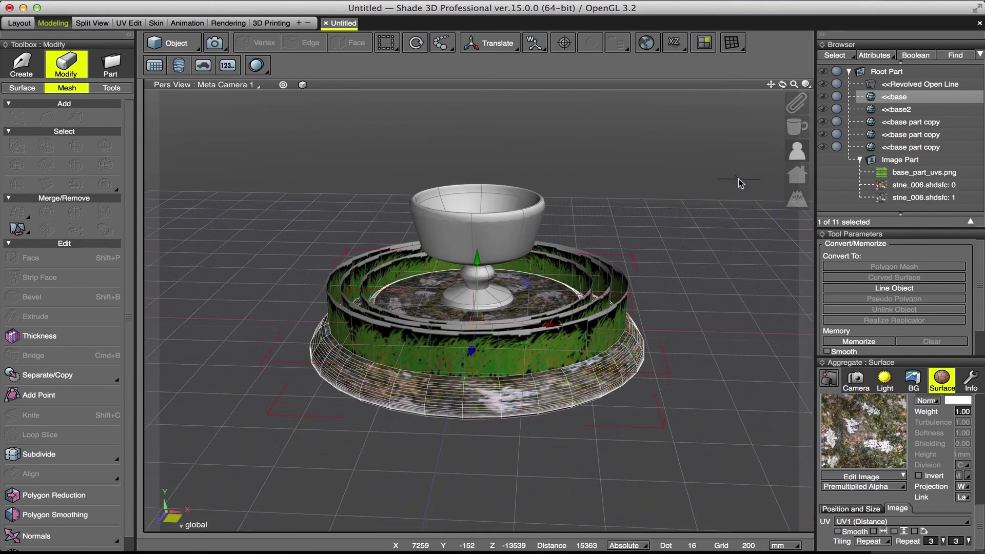
{"action": "scroll", "coordinate": [738, 179], "scroll_direction": "down", "scroll_amount": 2}
{"action": "scroll", "coordinate": [738, 179], "scroll_direction": "down", "scroll_amount": 2}
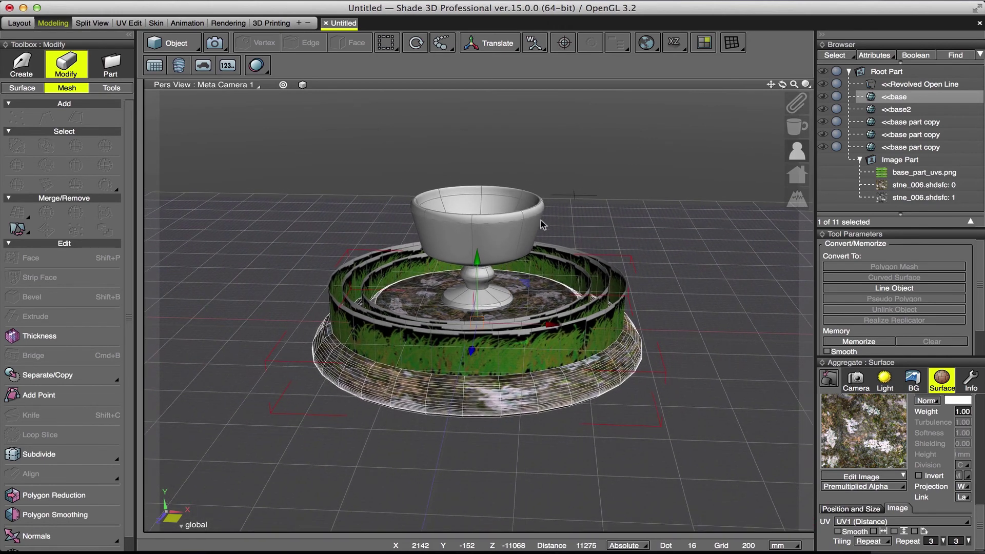
Give the fountain bowl the stne_011 stone surface and switch to preview rendering.
{"action": "left_click", "coordinate": [531, 206]}
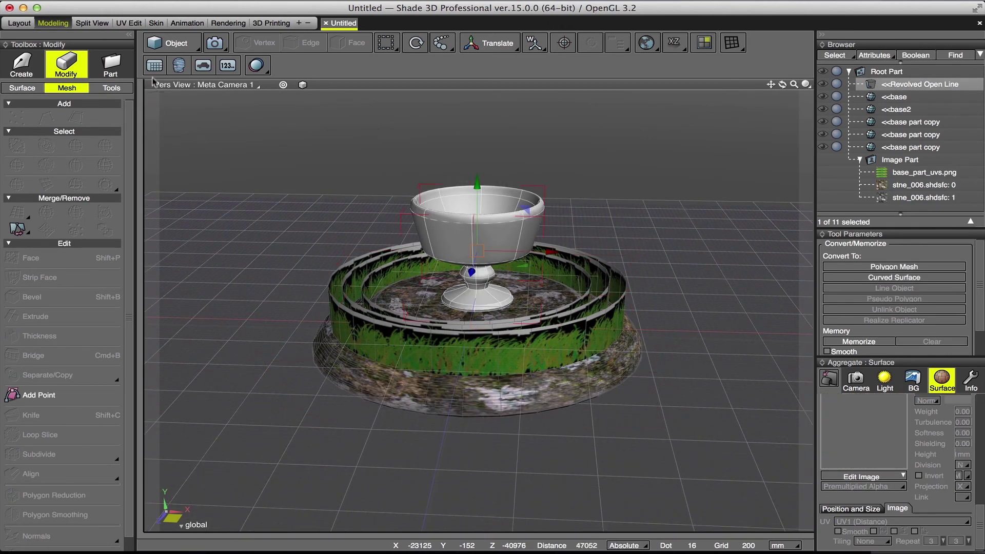
{"action": "left_click", "coordinate": [154, 65]}
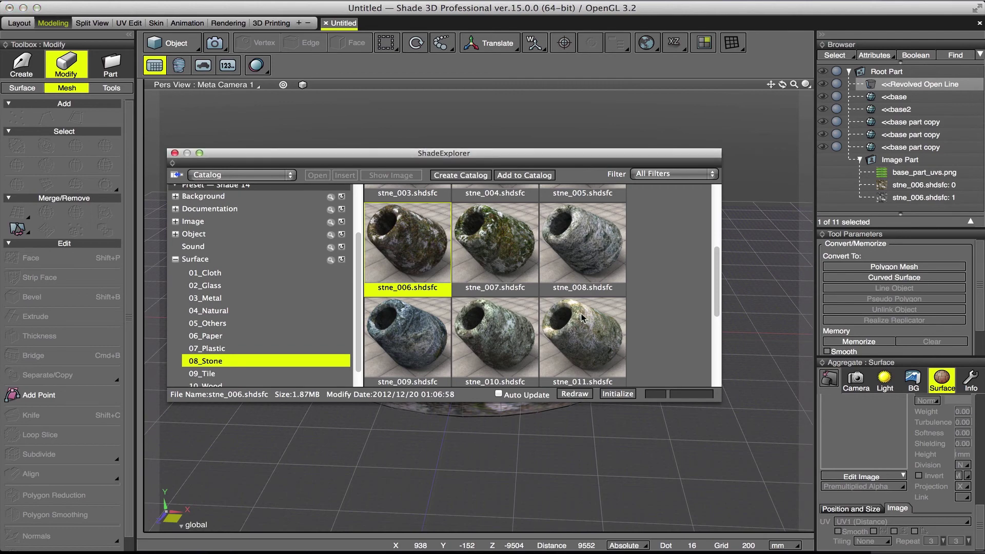
{"action": "double_click", "coordinate": [582, 333]}
{"action": "left_click", "coordinate": [175, 153]}
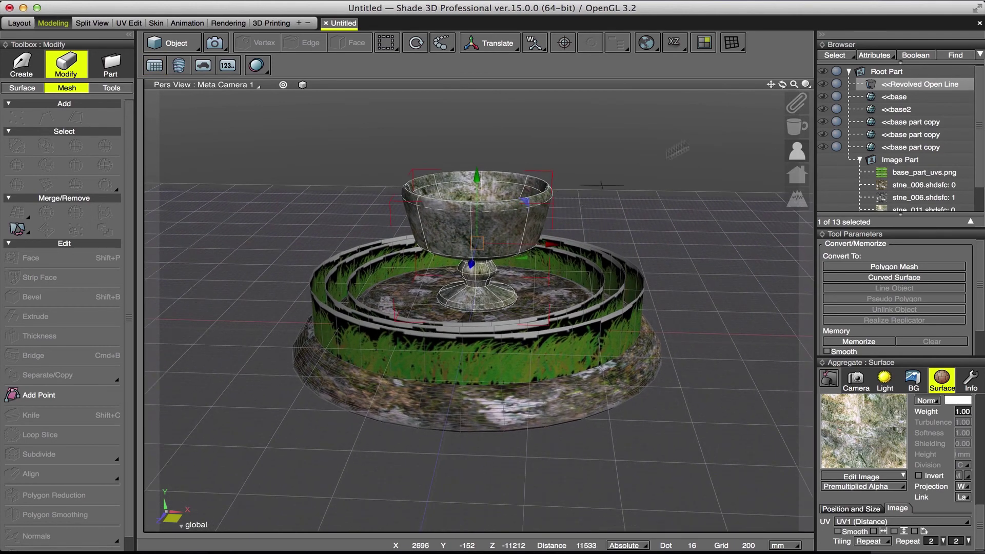
{"action": "left_click", "coordinate": [805, 83]}
{"action": "left_click", "coordinate": [872, 157]}
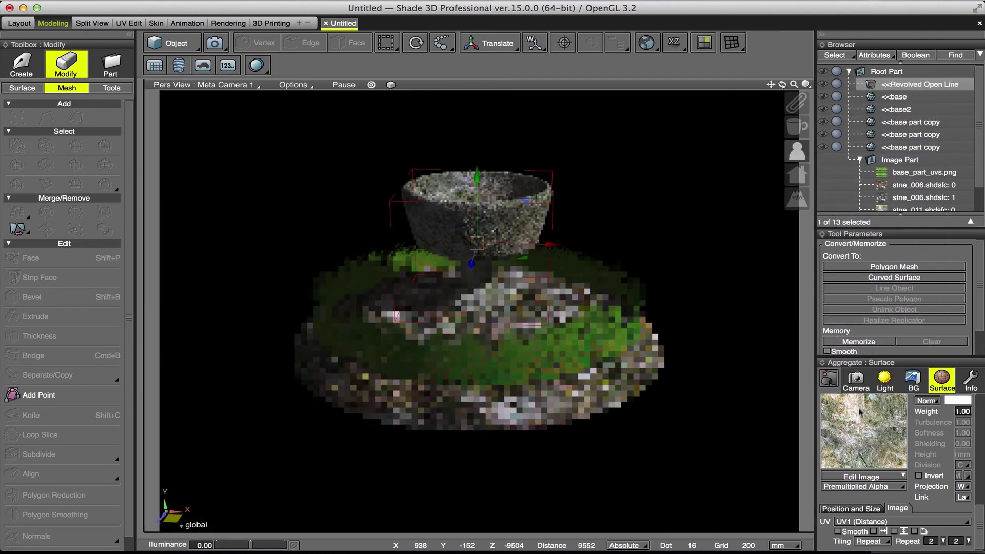
Re-aim the distant light and brighten the upper and lower background colours to grey.
{"action": "left_click", "coordinate": [884, 382]}
{"action": "left_click_drag", "start_coordinate": [865, 515], "coordinate": [878, 521]}
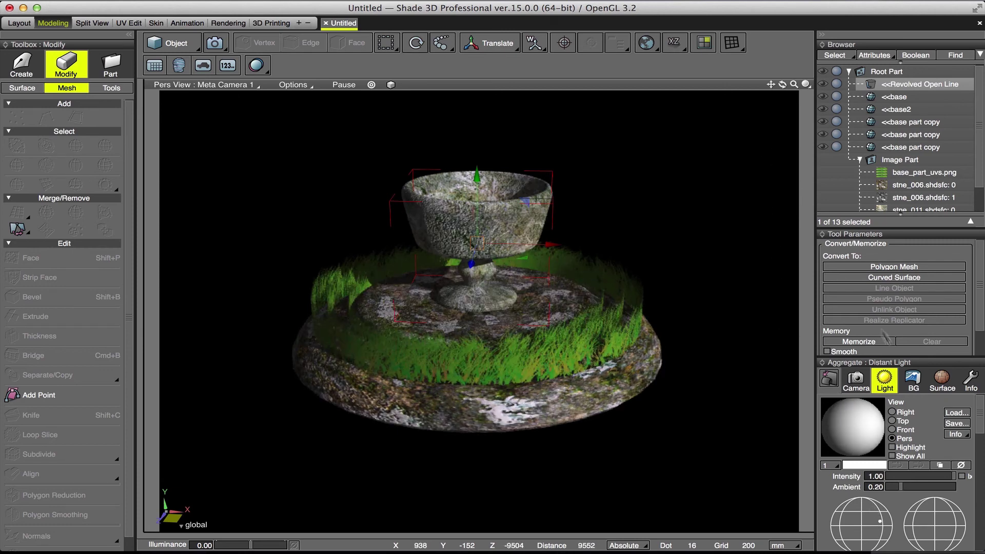
{"action": "left_click", "coordinate": [912, 379]}
{"action": "left_click", "coordinate": [900, 403]}
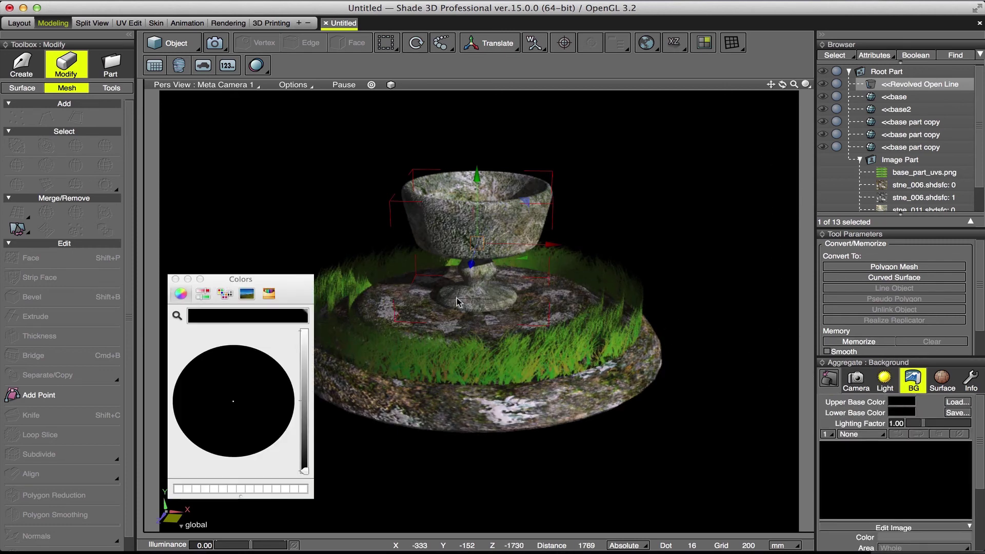
{"action": "left_click_drag", "start_coordinate": [303, 388], "coordinate": [302, 349]}
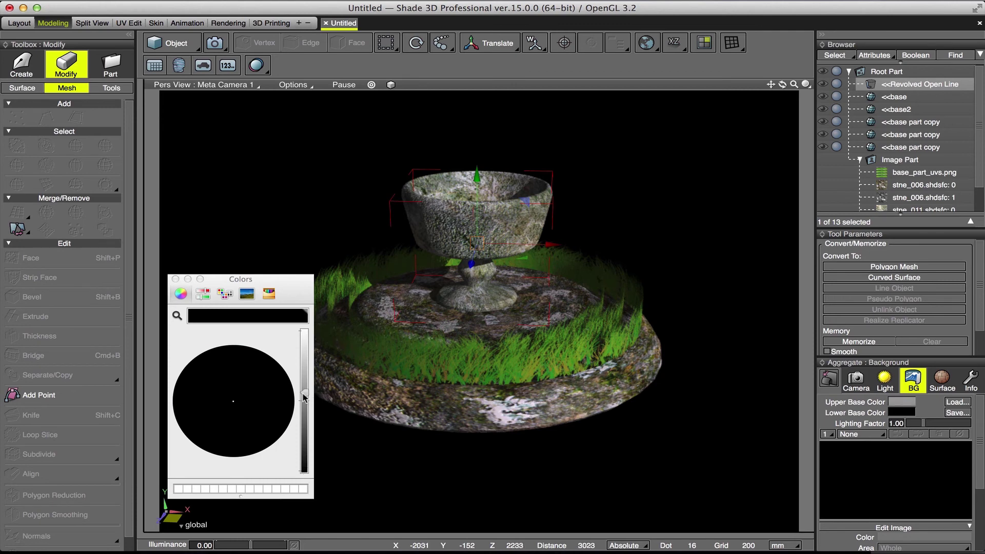
{"action": "left_click", "coordinate": [175, 279]}
{"action": "left_click", "coordinate": [909, 414]}
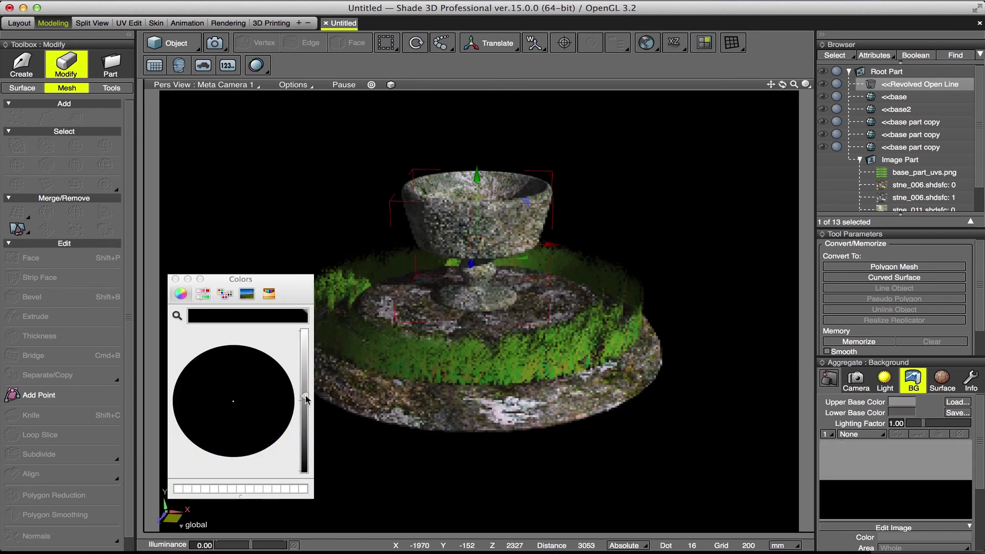
{"action": "left_click_drag", "start_coordinate": [305, 399], "coordinate": [305, 352]}
{"action": "left_click", "coordinate": [175, 279]}
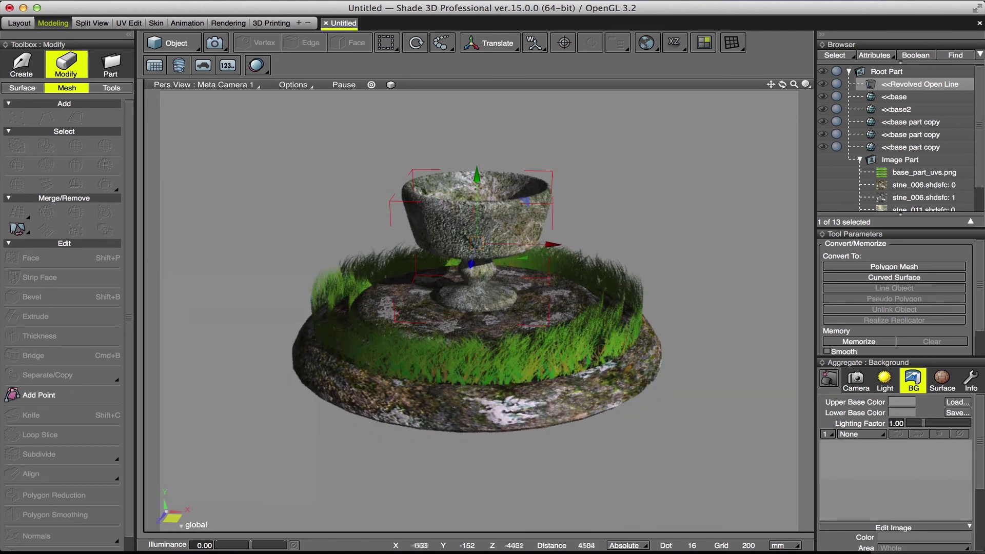
{"action": "scroll", "coordinate": [720, 190], "scroll_direction": "down", "scroll_amount": 3}
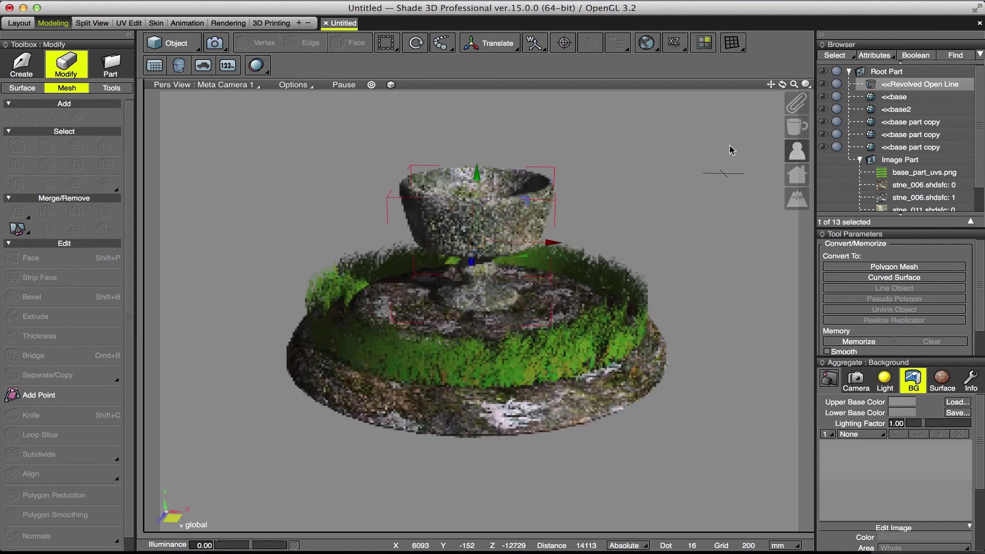
{"action": "left_click_drag", "start_coordinate": [783, 107], "coordinate": [783, 85]}
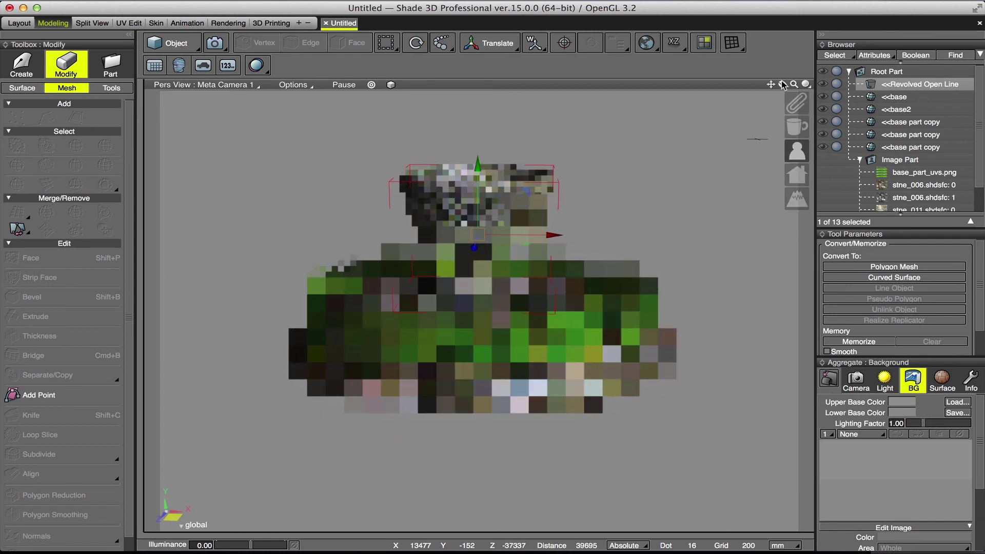
{"action": "left_click_drag", "start_coordinate": [783, 85], "coordinate": [783, 67]}
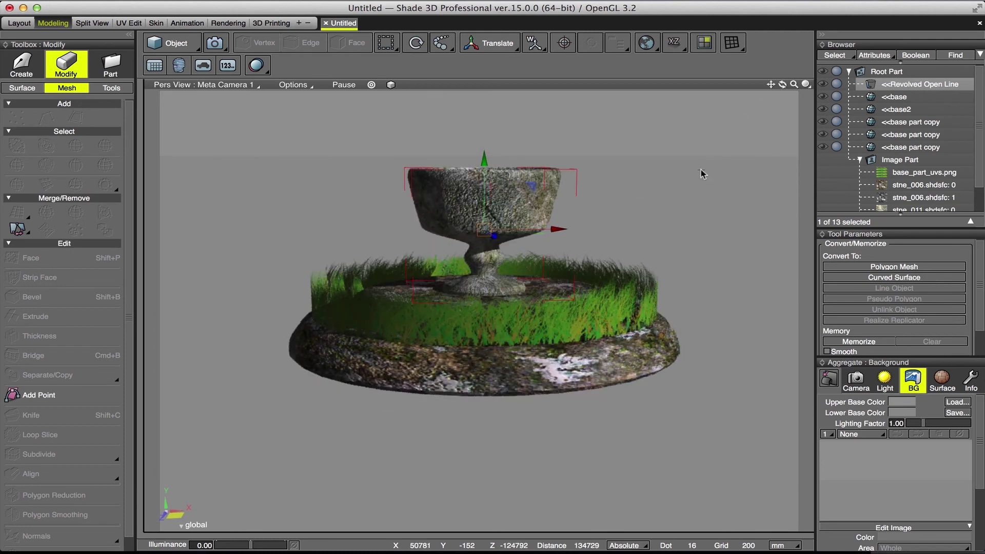
{"action": "scroll", "coordinate": [764, 98], "scroll_direction": "up", "scroll_amount": 3}
{"action": "scroll", "coordinate": [763, 98], "scroll_direction": "up", "scroll_amount": 2}
{"action": "scroll", "coordinate": [764, 99], "scroll_direction": "up", "scroll_amount": 3}
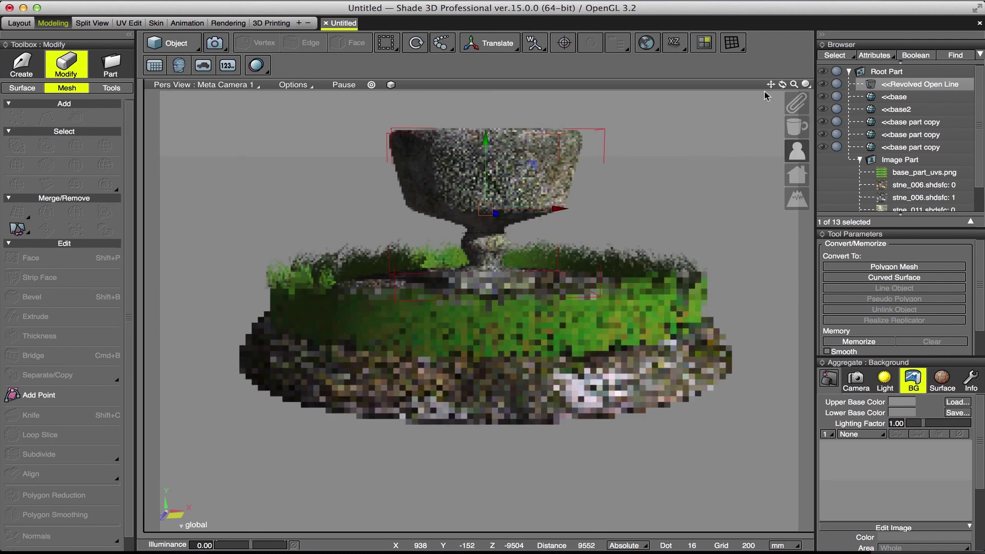
{"action": "mouse_move", "coordinate": [785, 85]}
{"action": "left_mouse_down"}
{"action": "mouse_move", "coordinate": [806, 107]}
{"action": "mouse_move", "coordinate": [799, 98]}
{"action": "mouse_move", "coordinate": [792, 205]}
{"action": "mouse_move", "coordinate": [780, 85]}
{"action": "left_mouse_up"}
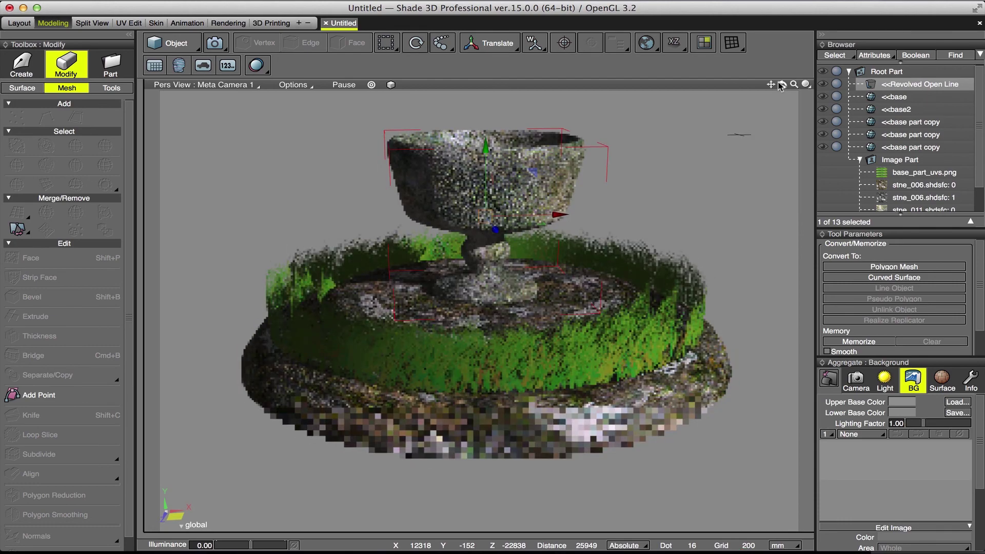
{"action": "scroll", "coordinate": [707, 216], "scroll_direction": "down", "scroll_amount": 5}
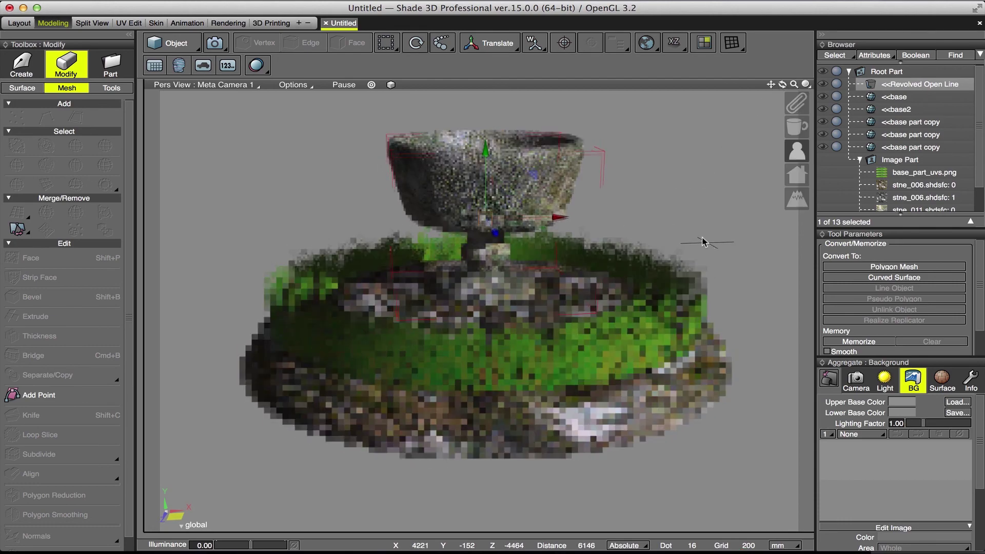
{"action": "scroll", "coordinate": [738, 122], "scroll_direction": "down", "scroll_amount": 5}
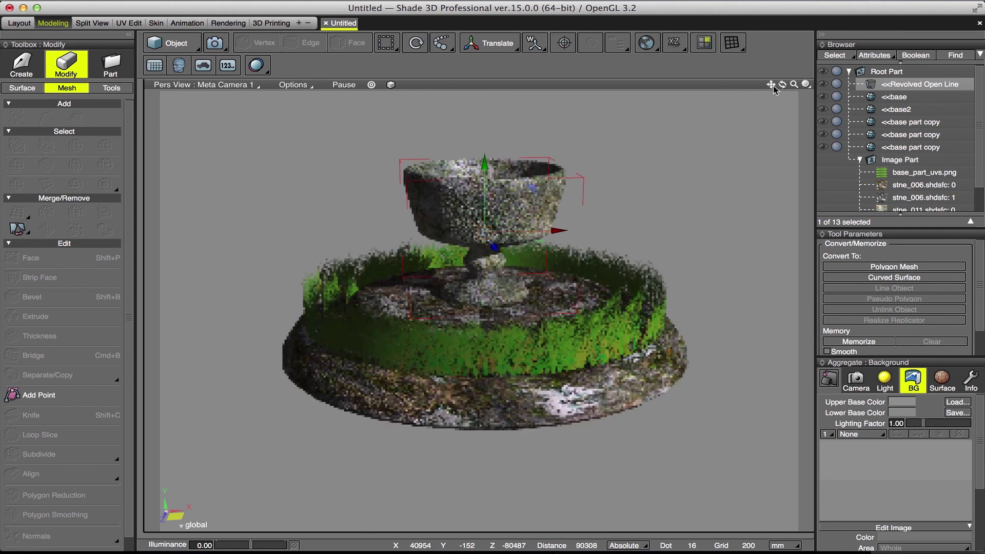
{"action": "left_click_drag", "start_coordinate": [770, 85], "coordinate": [778, 76]}
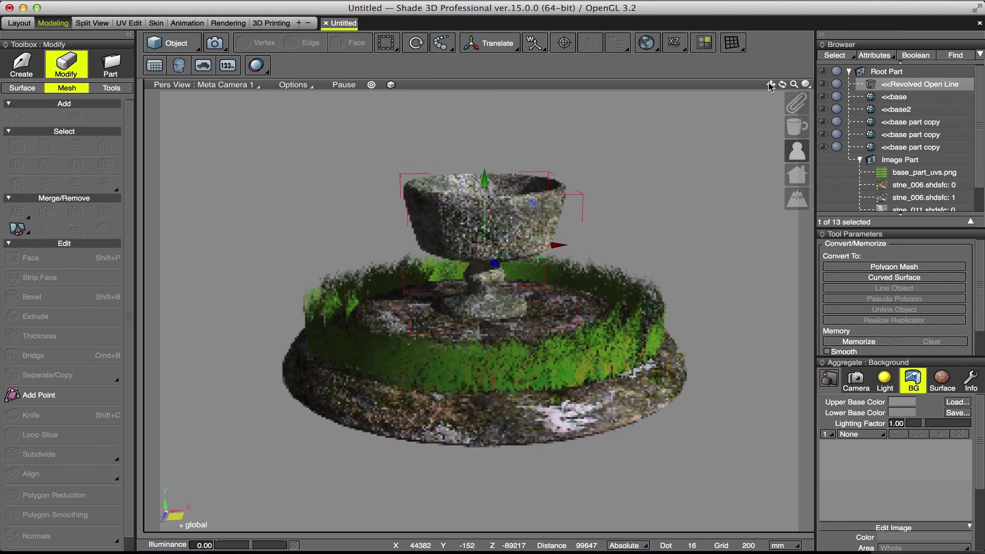
Show the viewport in Texture and Wireframe mode, looking down over the fountain.
{"action": "left_click", "coordinate": [806, 86]}
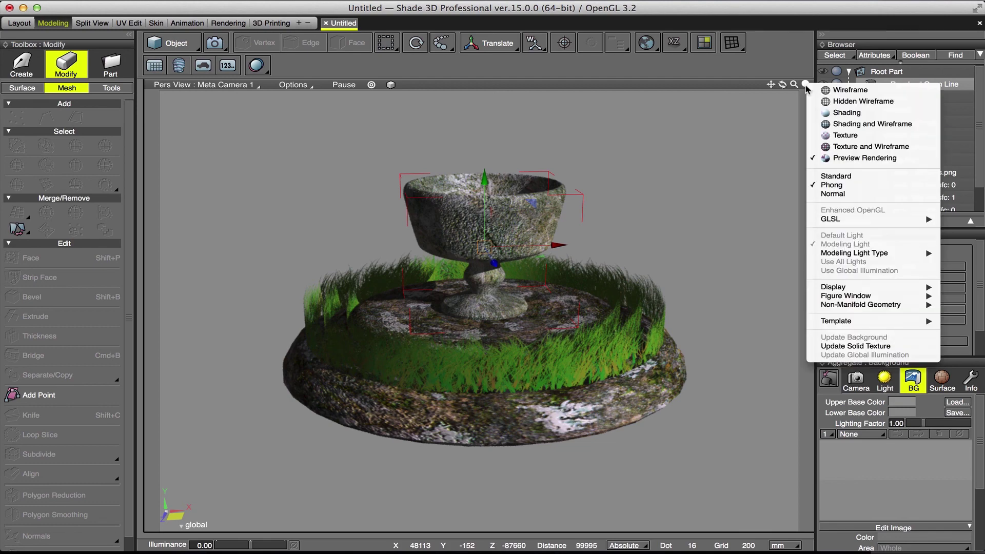
{"action": "left_click", "coordinate": [857, 147]}
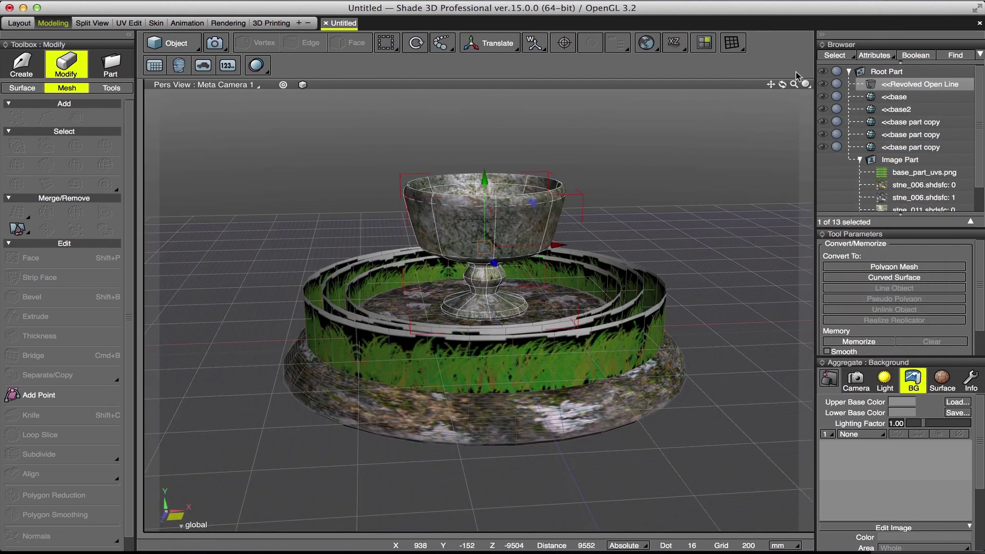
{"action": "left_click_drag", "start_coordinate": [782, 84], "coordinate": [782, 133]}
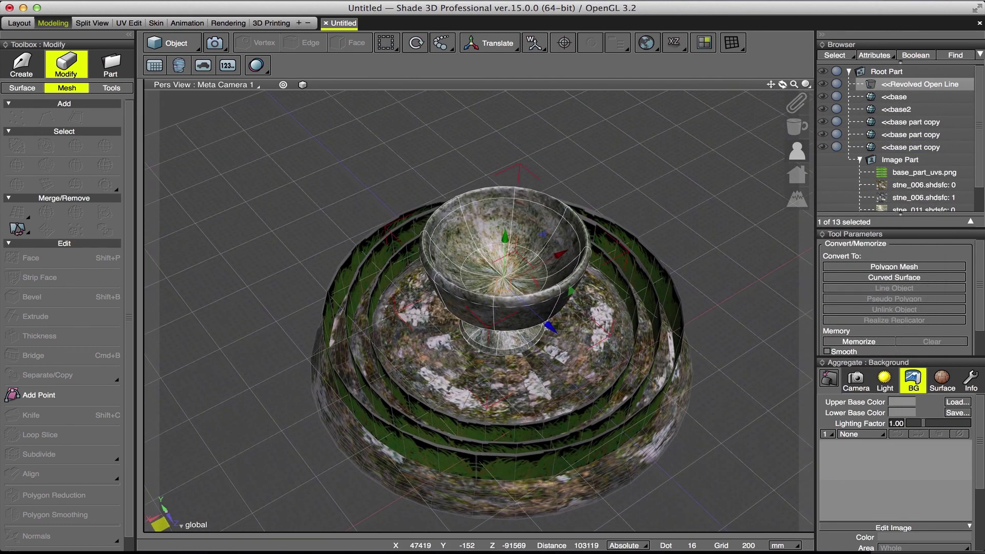